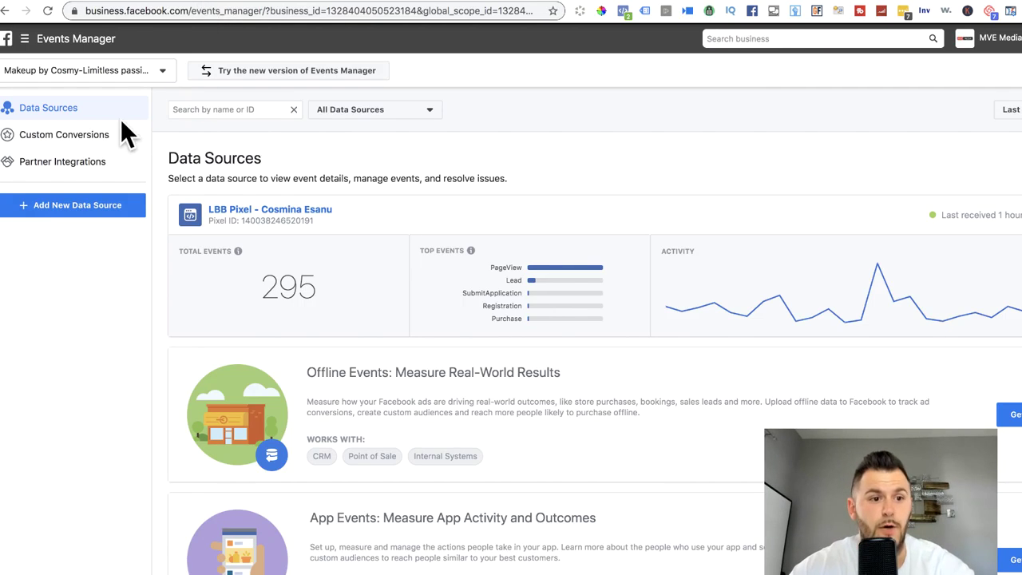
left_click(35, 44)
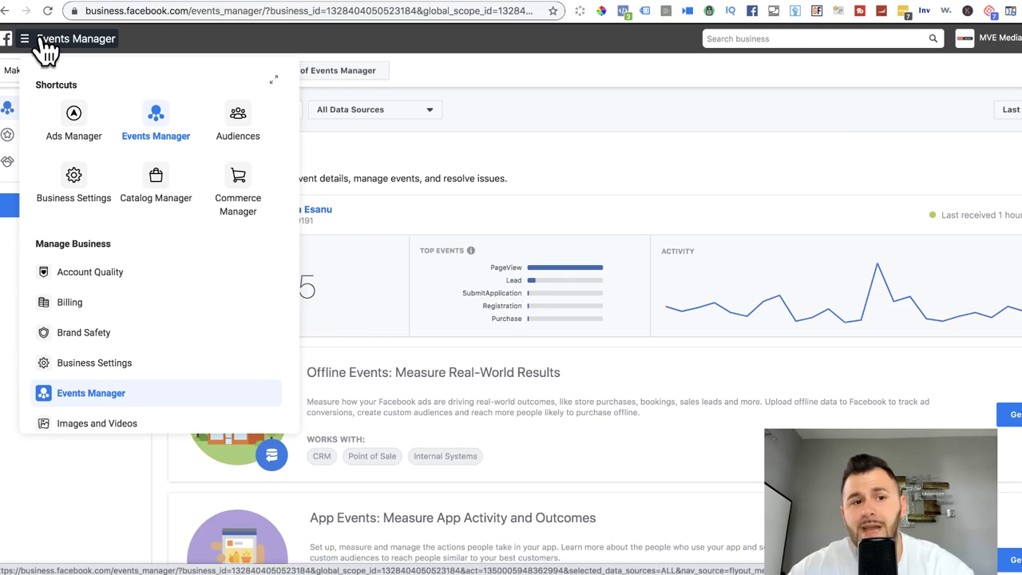
left_click(490, 148)
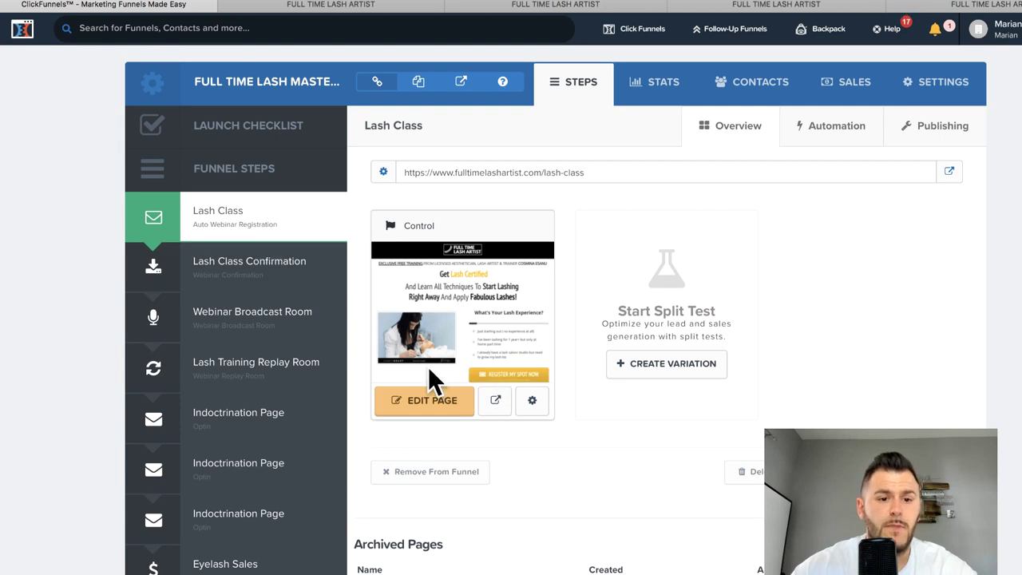
Review the list of funnel steps in the ClickFunnels lash funnel, from Lash Class down to New Order
scroll(358, 333, "down", 2)
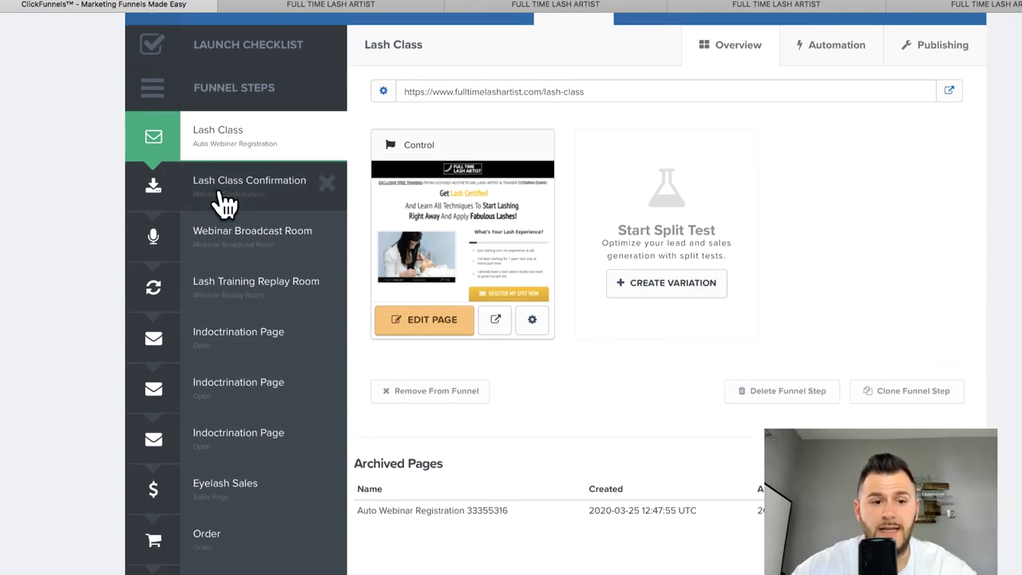
scroll(254, 299, "down", 2)
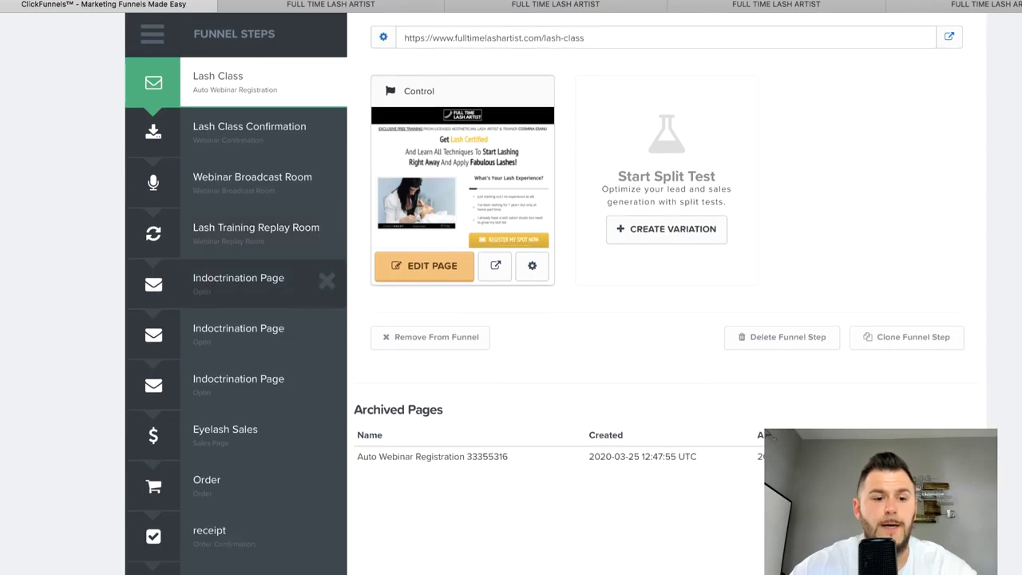
scroll(251, 337, "down", 1)
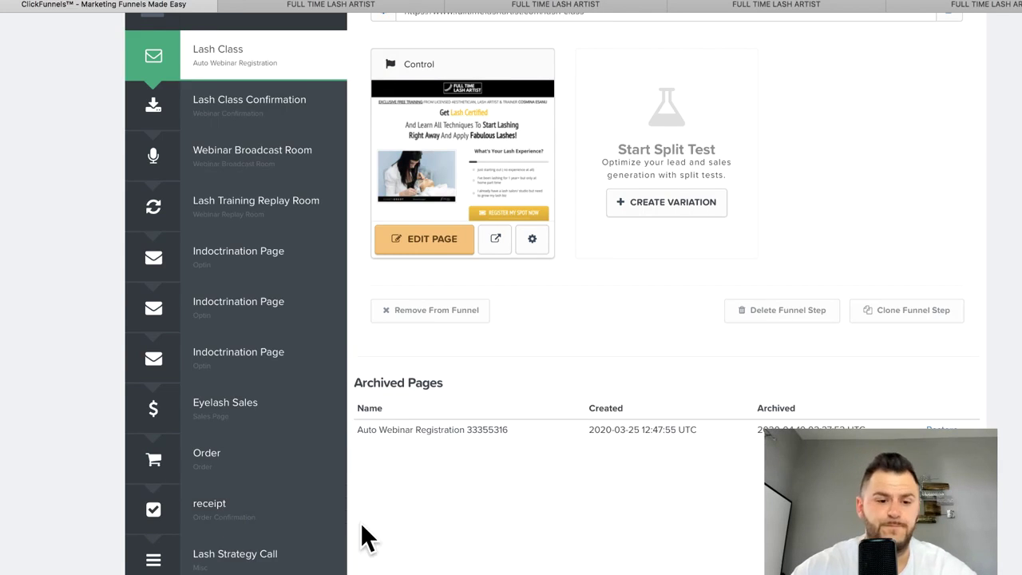
scroll(360, 527, "down", 2)
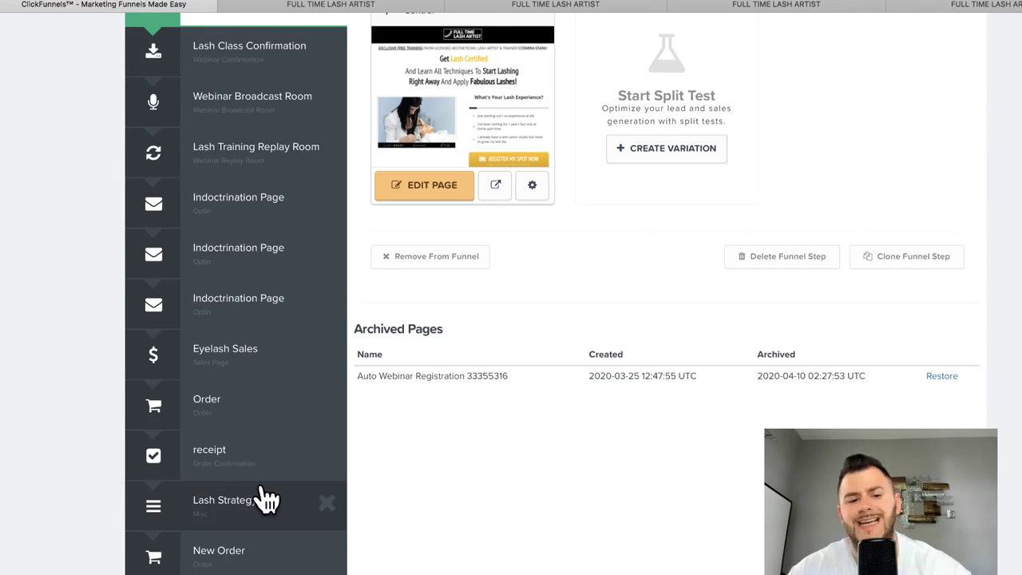
scroll(208, 517, "up", 6)
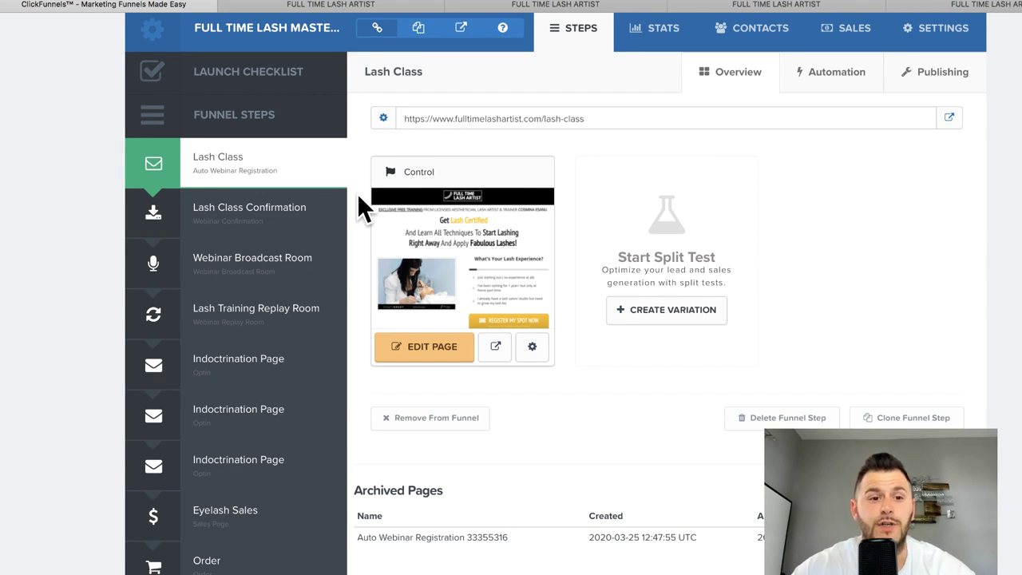
scroll(357, 193, "up", 1)
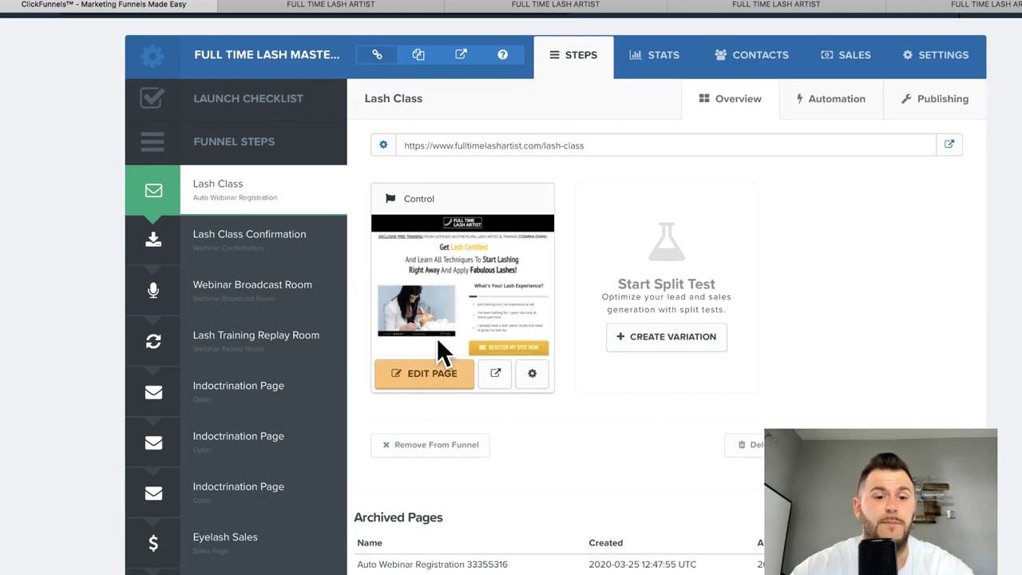
Preview the live Lash Class registration page without its registration pop-up, and return to the ClickFunnels funnel
left_click(495, 373)
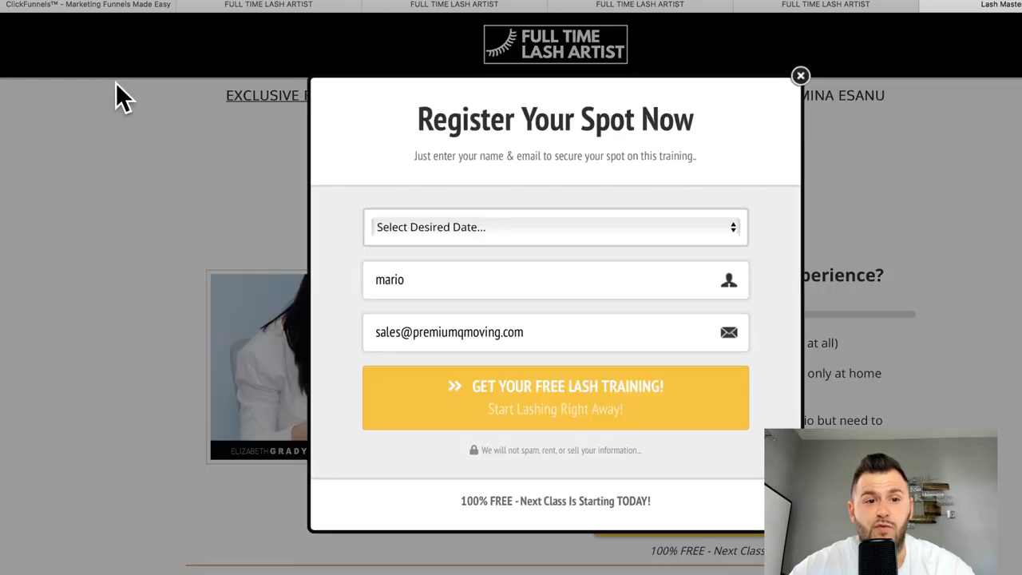
left_click(795, 79)
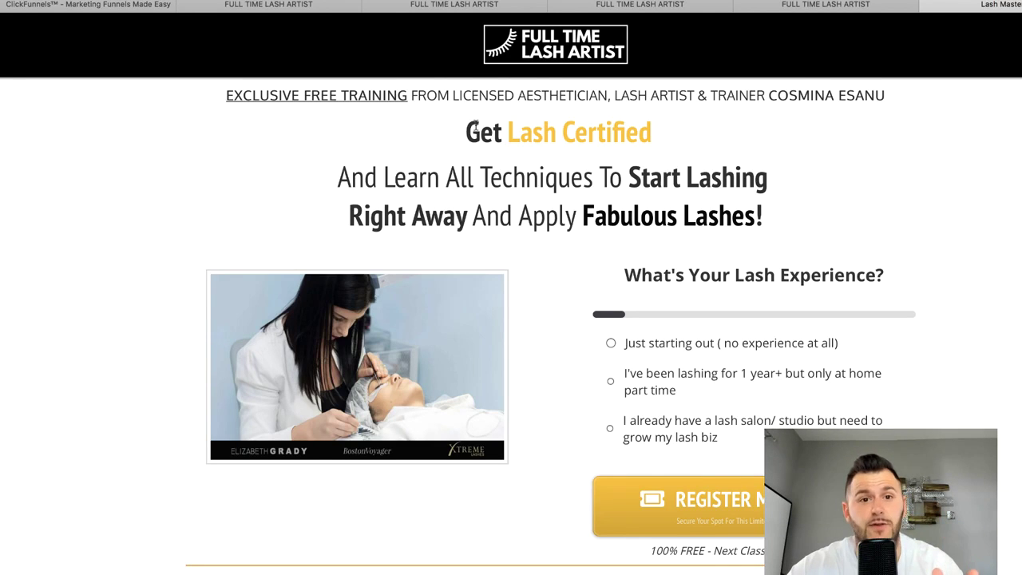
left_click(100, 6)
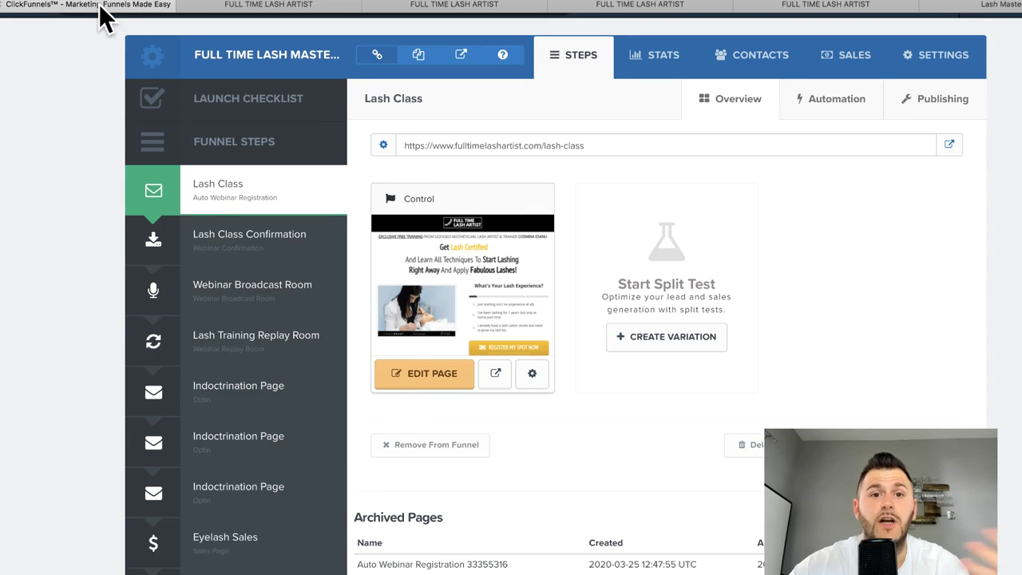
Look over the Lash Class Confirmation step and the open order and registration pages, and return to the Lash Class funnel step
left_click(228, 248)
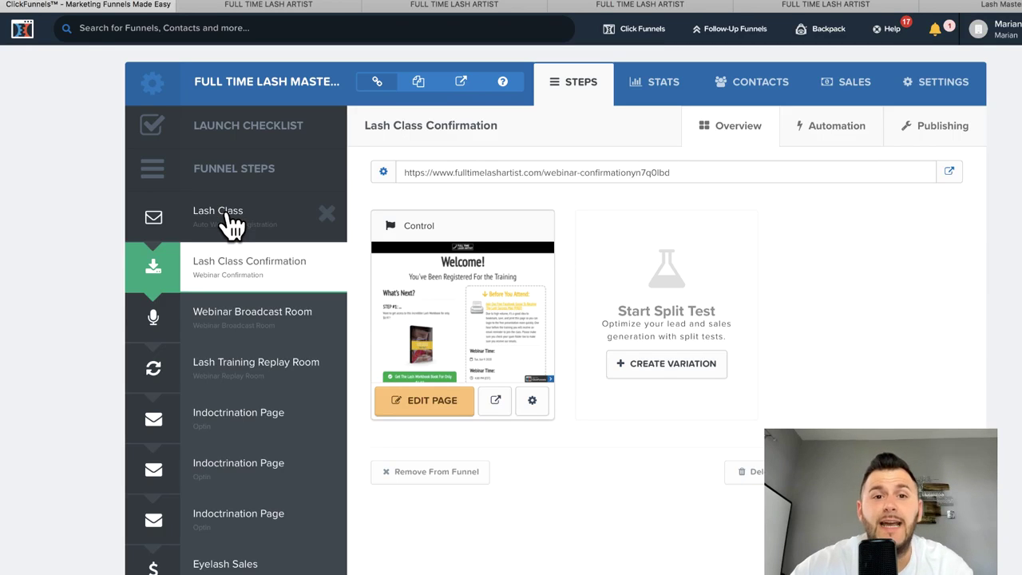
left_click(822, 5)
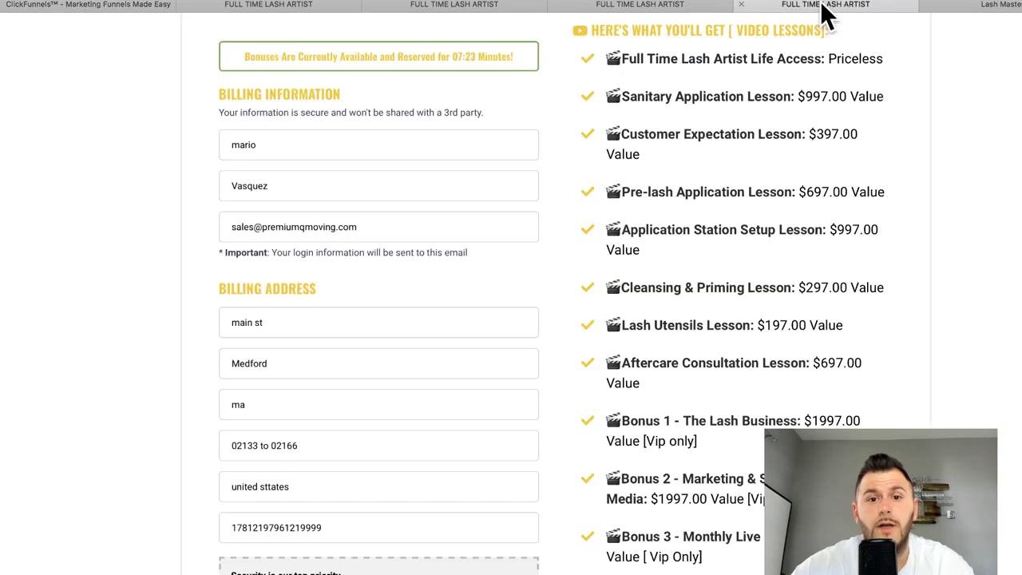
left_click(716, 10)
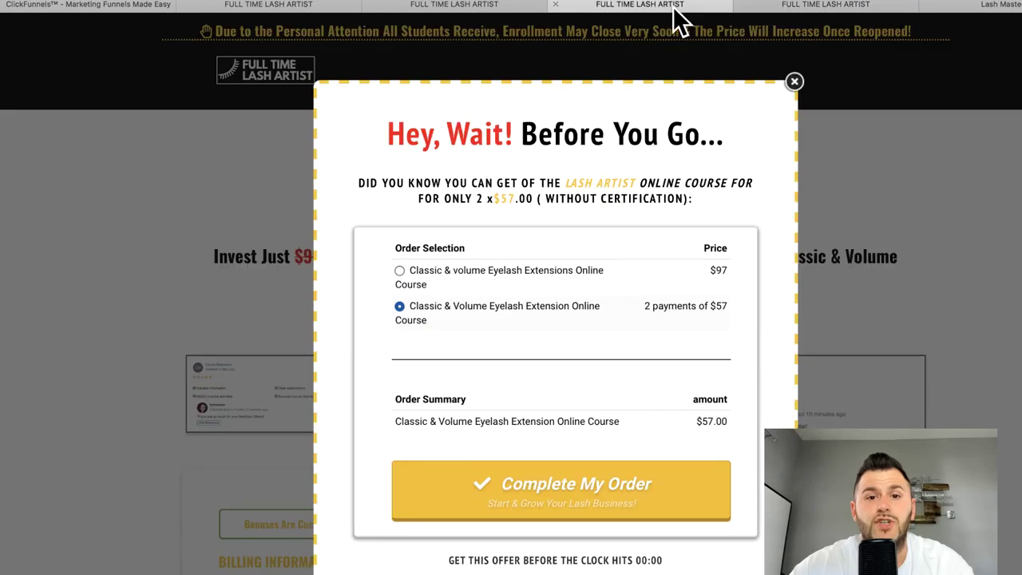
left_click(271, 11)
left_click(998, 5)
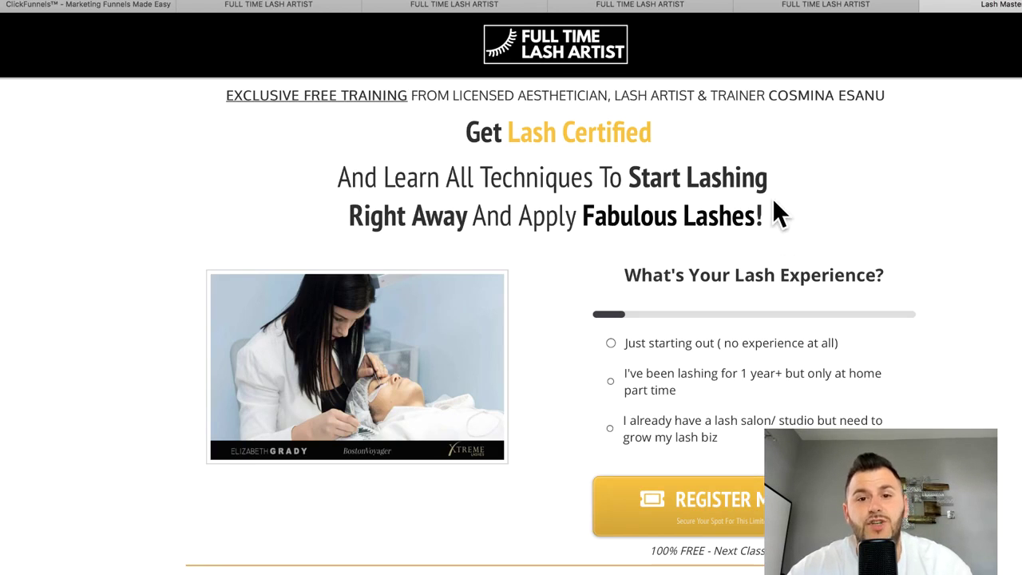
left_click(101, 6)
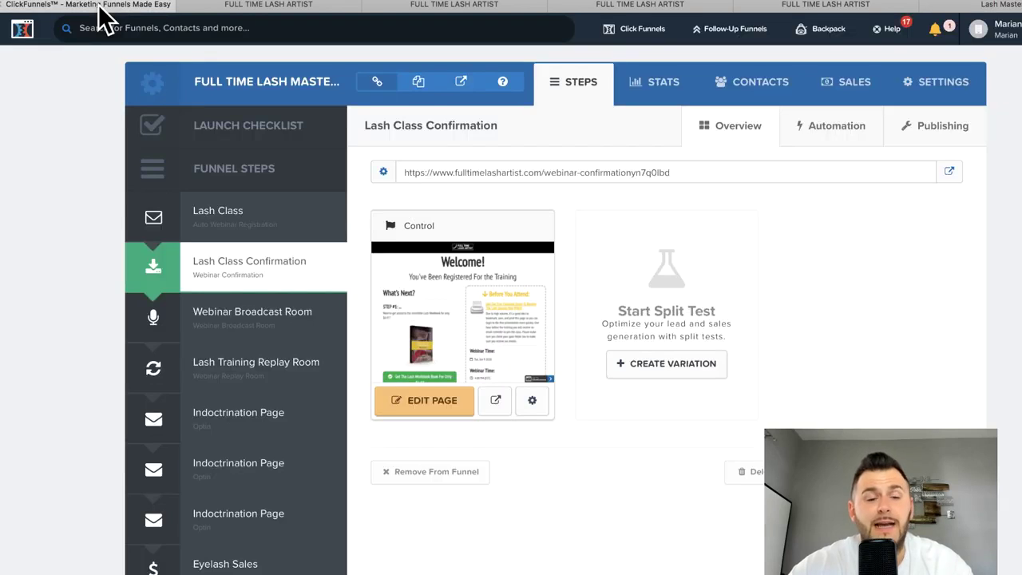
left_click(214, 212)
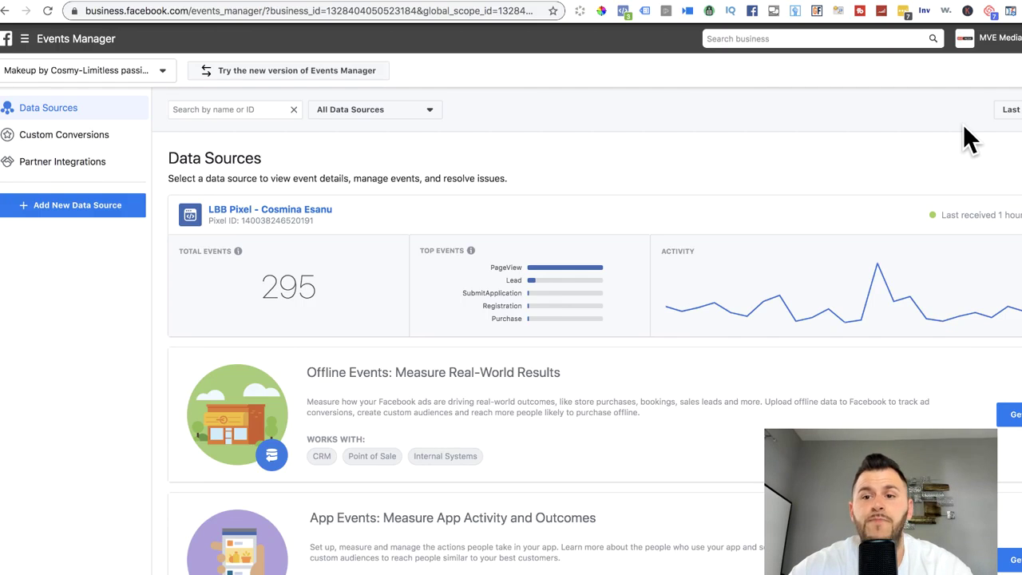
In Facebook Events Manager, choose manual installation for the LBB Pixel and copy its base code to the clipboard
left_click(233, 209)
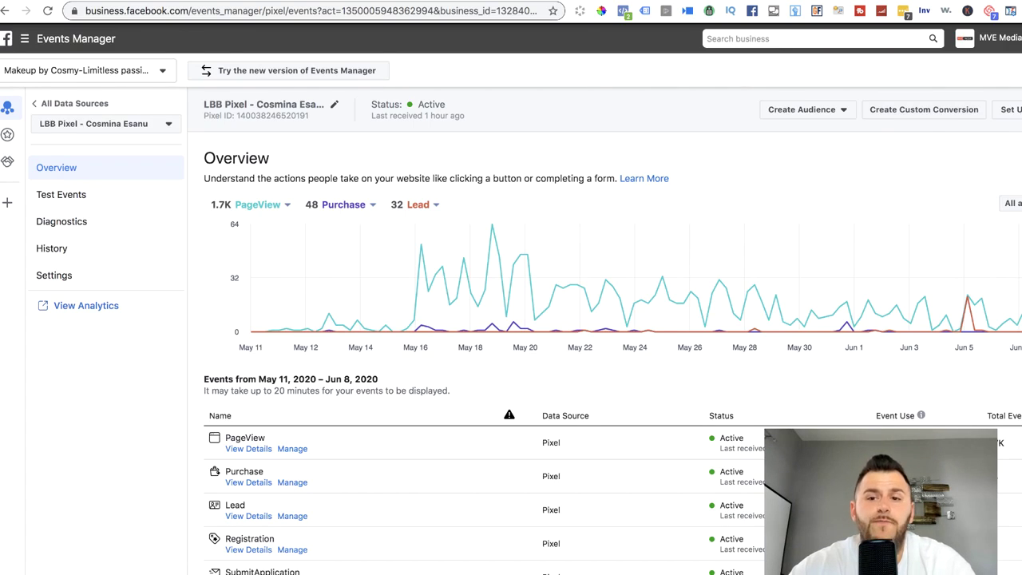
left_click(1012, 111)
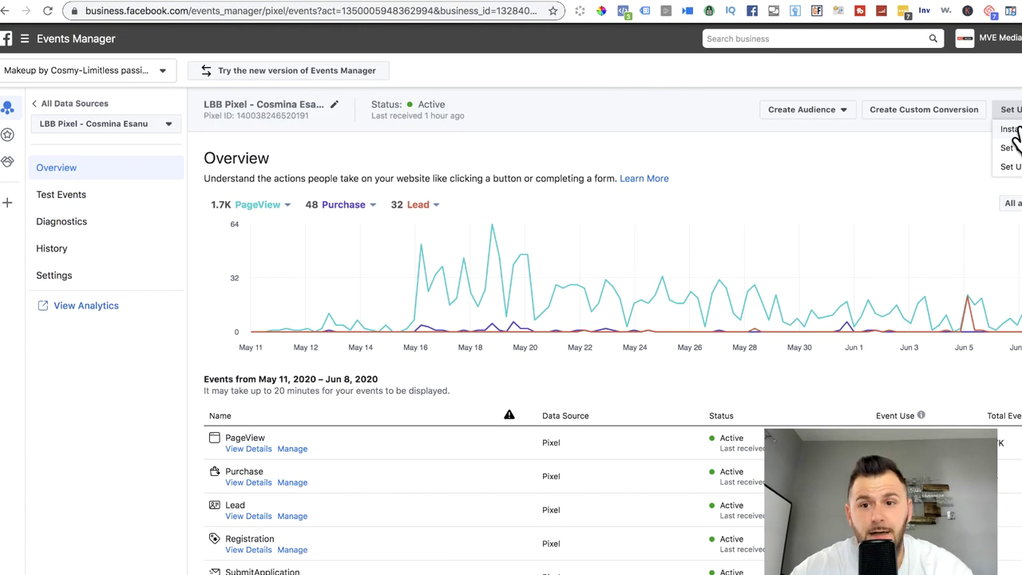
left_click(1014, 134)
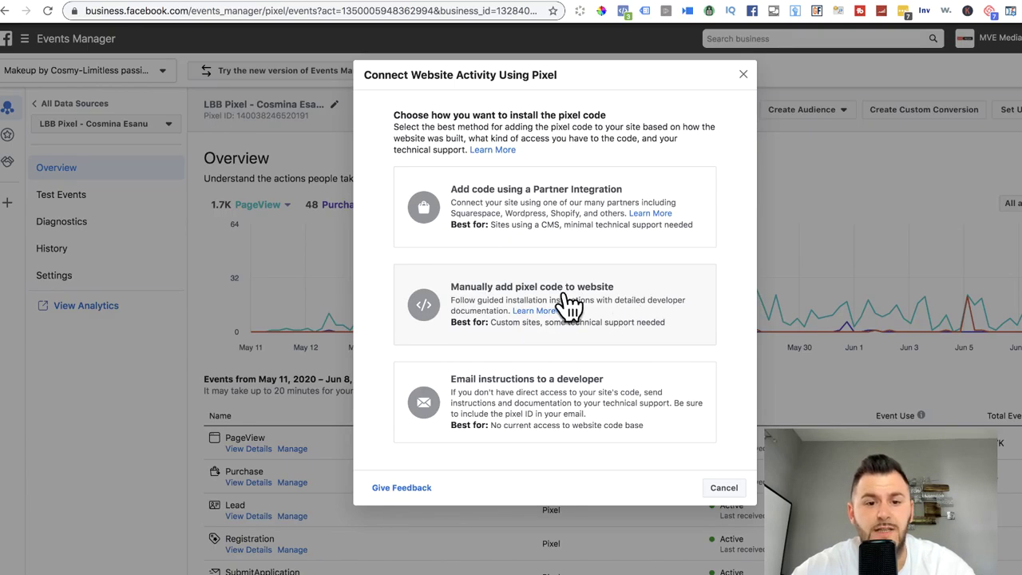
left_click(569, 304)
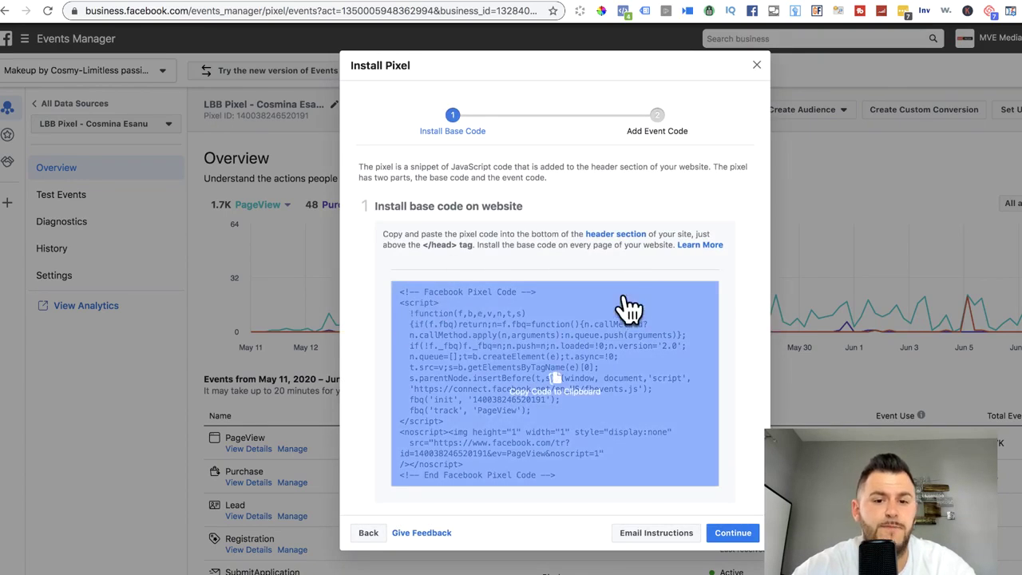
scroll(728, 286, "down", 2)
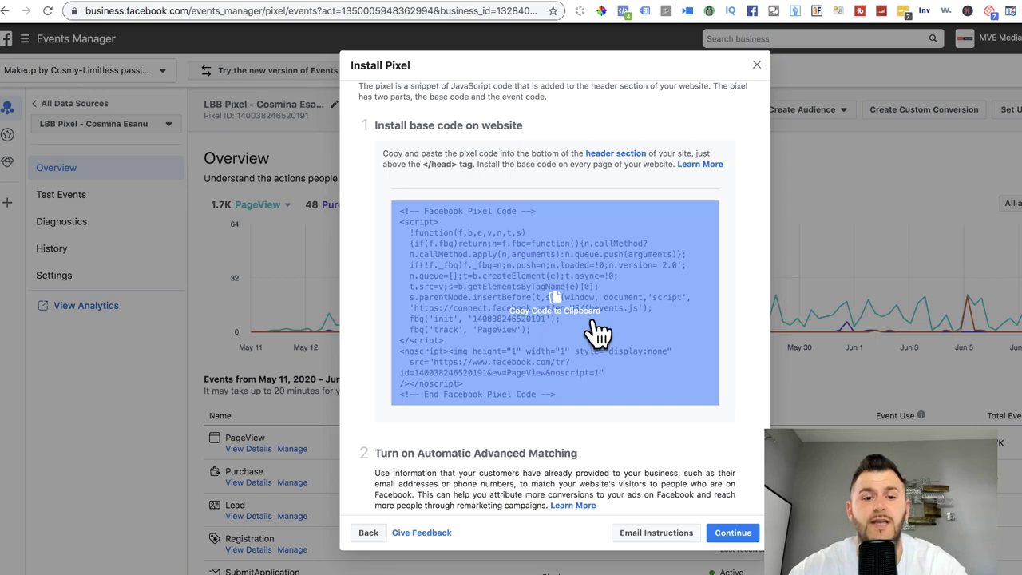
left_click(562, 321)
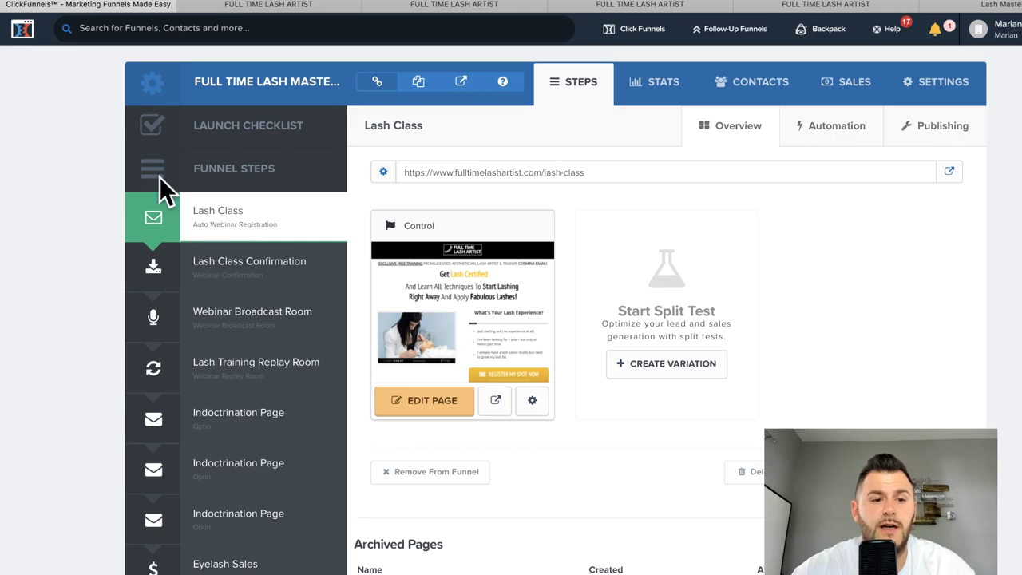
Open the Lash Class page in the ClickFunnels editor and bring up its header tracking code
left_click(436, 392)
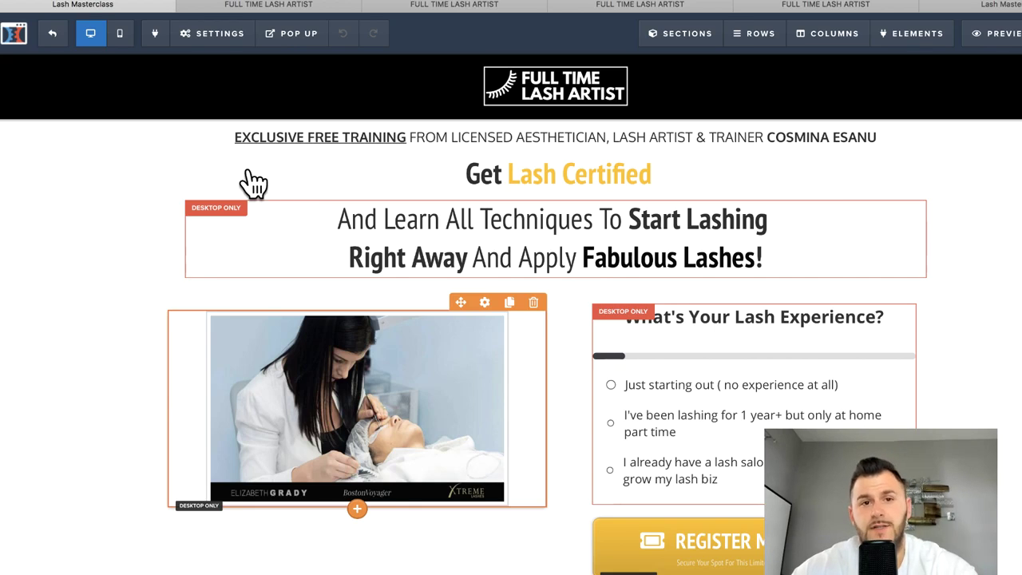
left_click(201, 34)
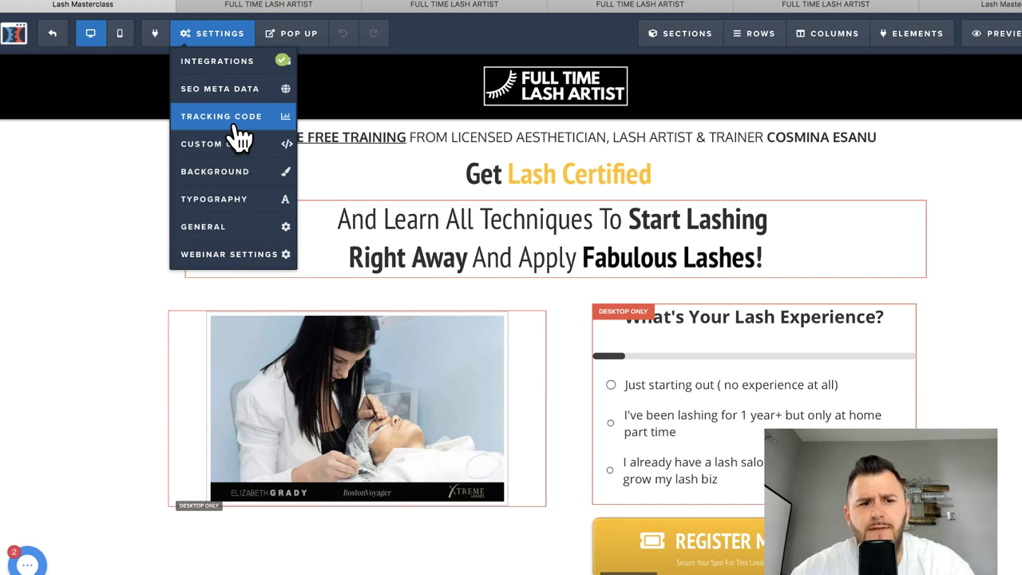
mouse_move(211, 48)
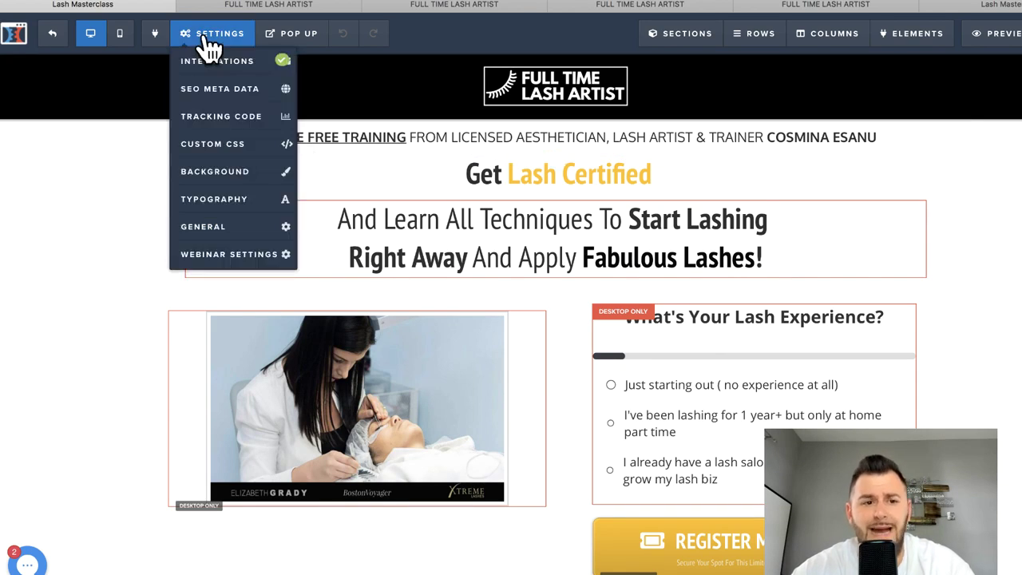
left_click(211, 128)
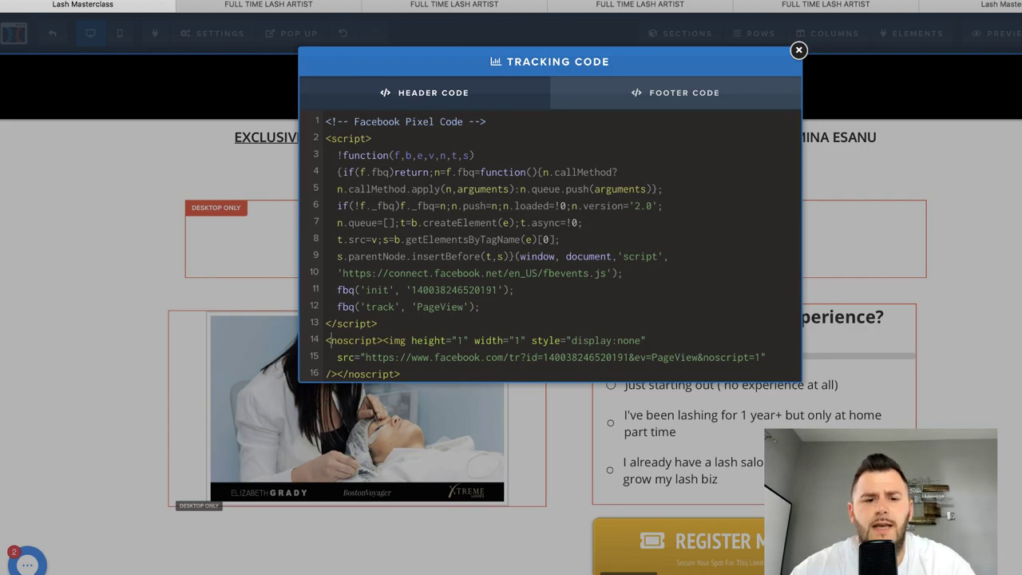
Add blank lines after the existing header code and paste the copied Facebook pixel base code from line 19
left_click(509, 379)
key("Return")
key("Return")
key("Return")
key("Return")
key("Return")
key("Return")
key("Return")
key("Return")
key("Return")
key("Return")
key("Return")
key("Return")
key("Return")
key("Return")
key("Return")
key("Return")
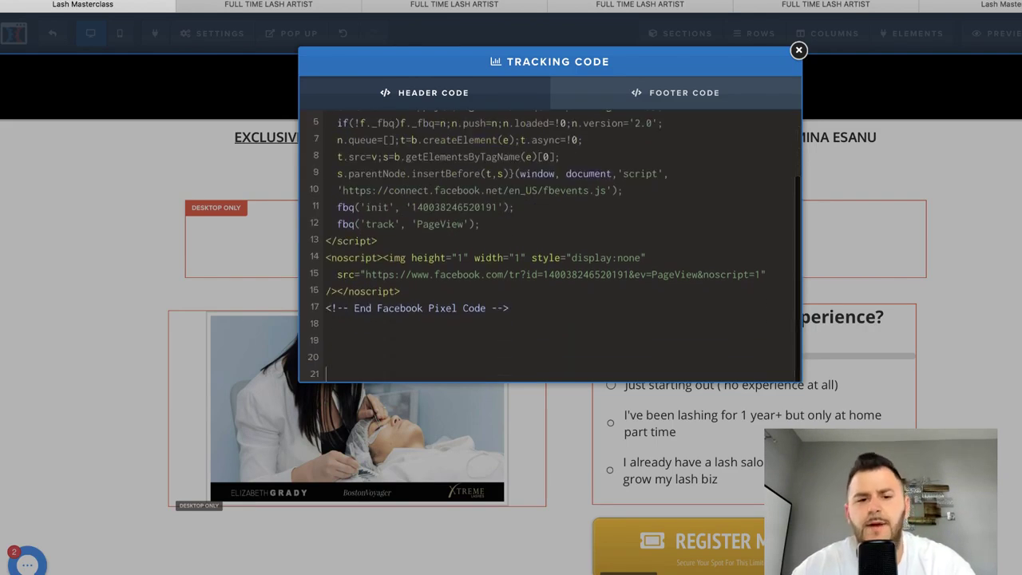
key("Return")
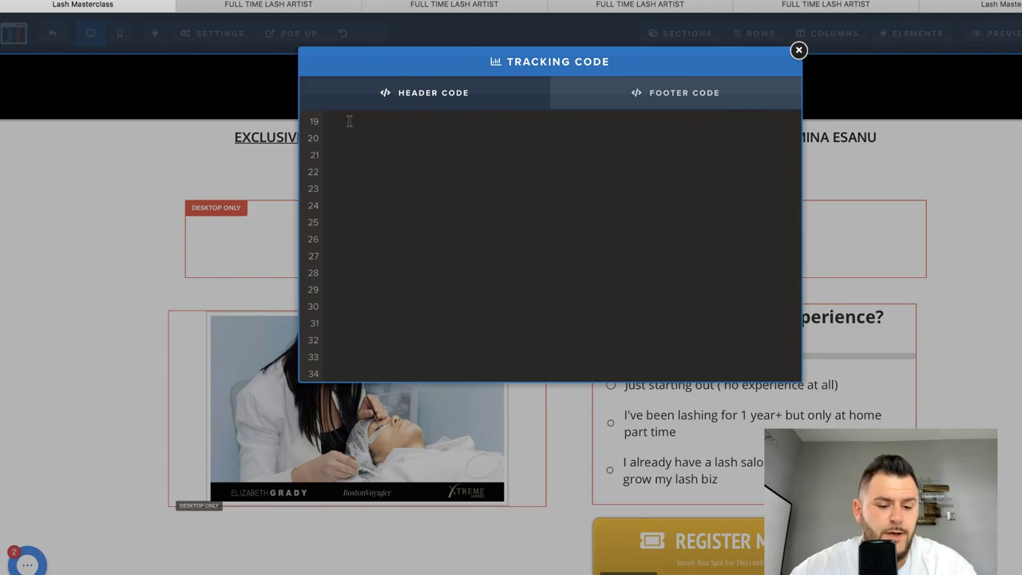
key("ctrl+v")
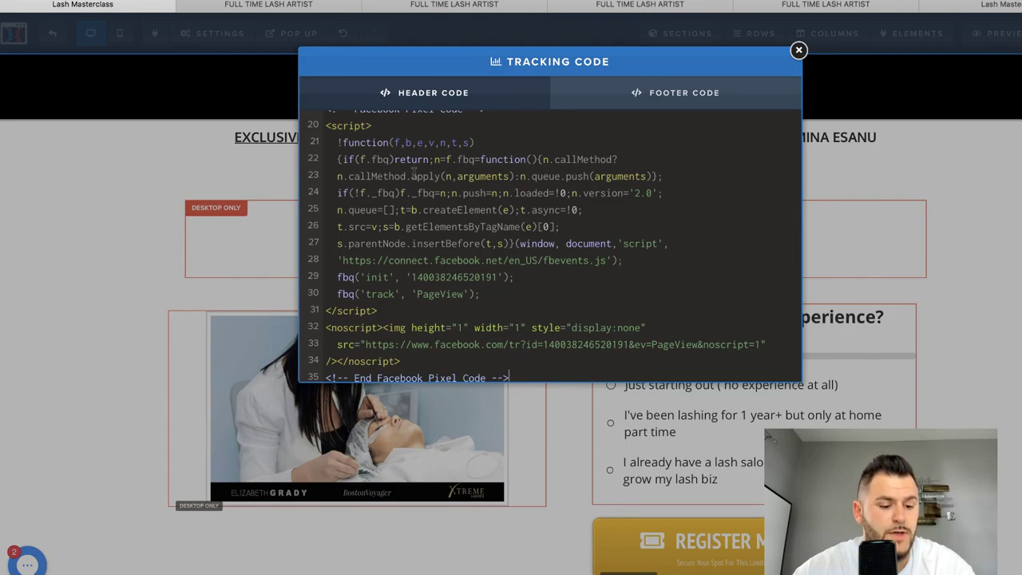
Check the pasted block from its Facebook Pixel Code comment to its end, referring to the base code in Facebook Events Manager
scroll(413, 172, "up", 1)
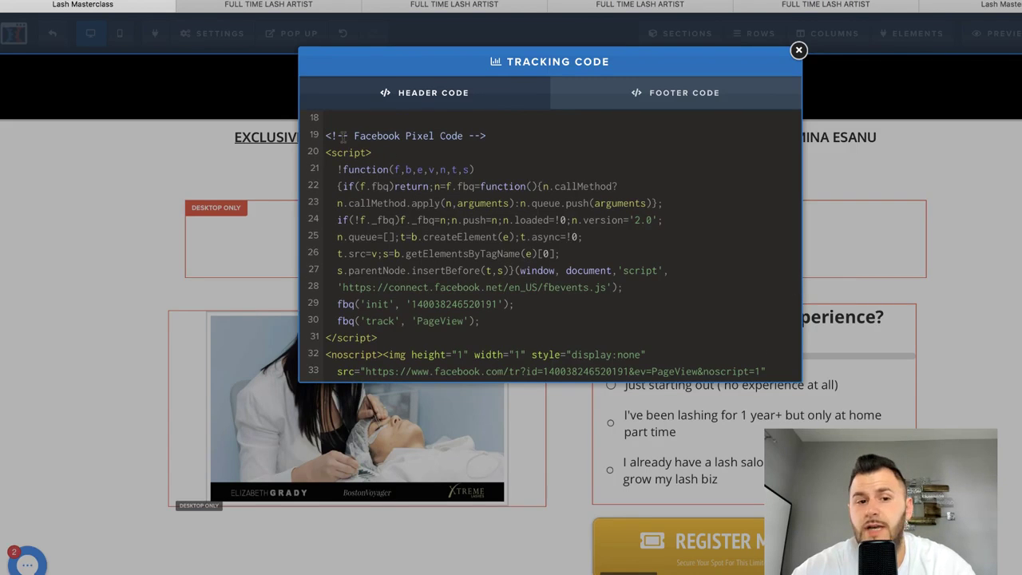
mouse_move(328, 136)
left_mouse_down()
mouse_move(560, 383)
mouse_move(458, 207)
mouse_move(328, 128)
left_mouse_up()
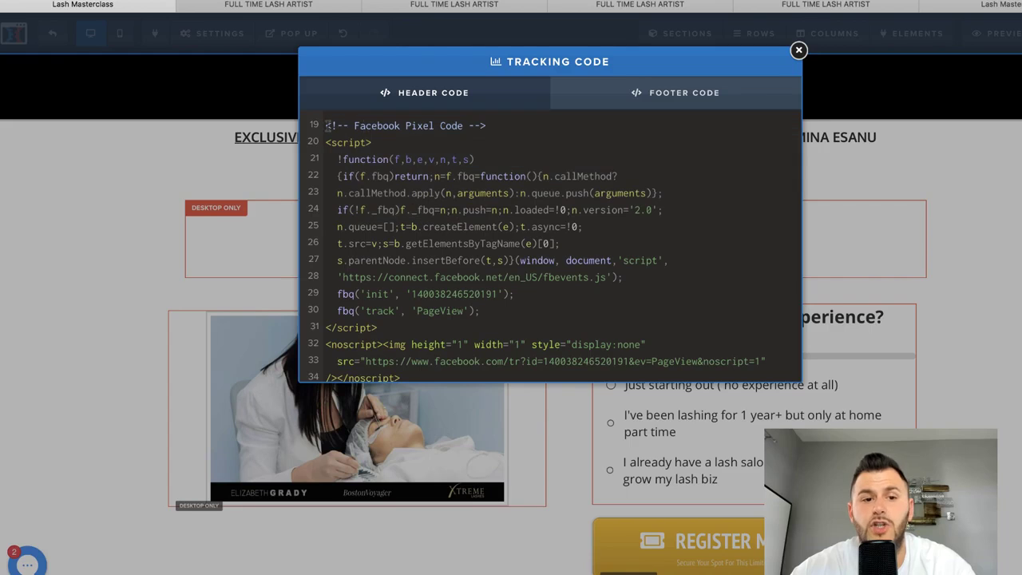
left_click(490, 126, "shift")
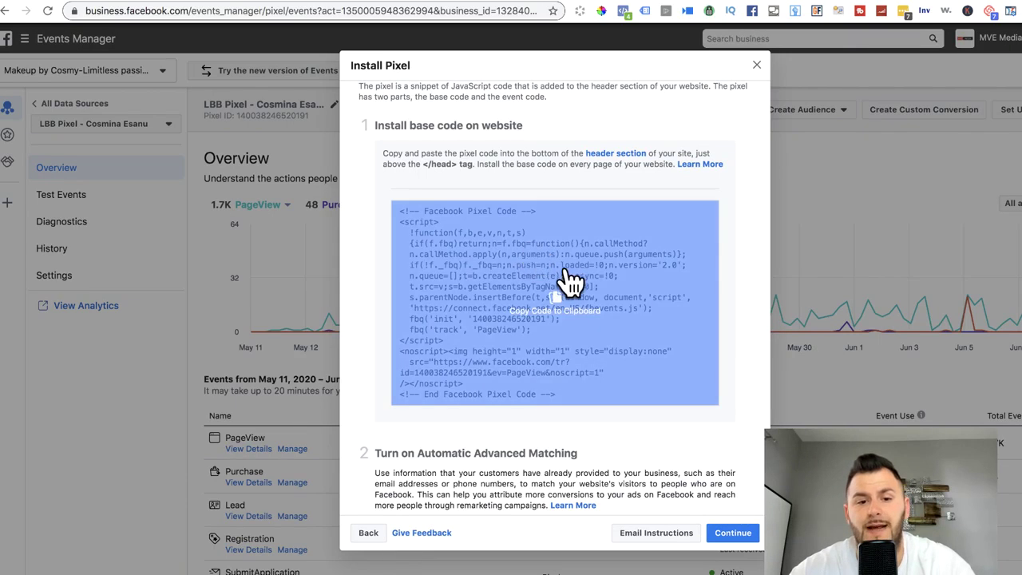
left_click(568, 280)
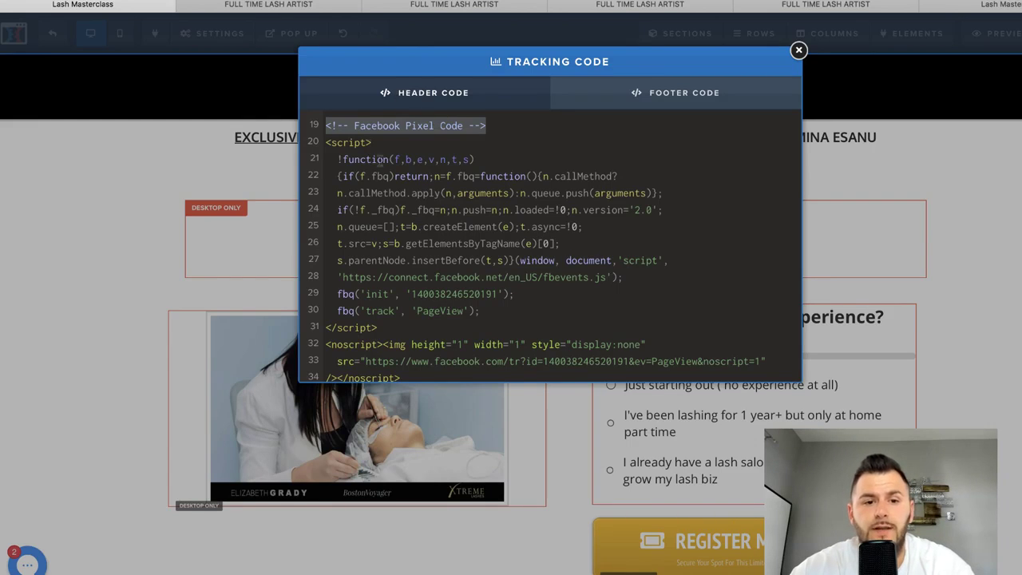
left_click(423, 252)
scroll(463, 293, "down", 1)
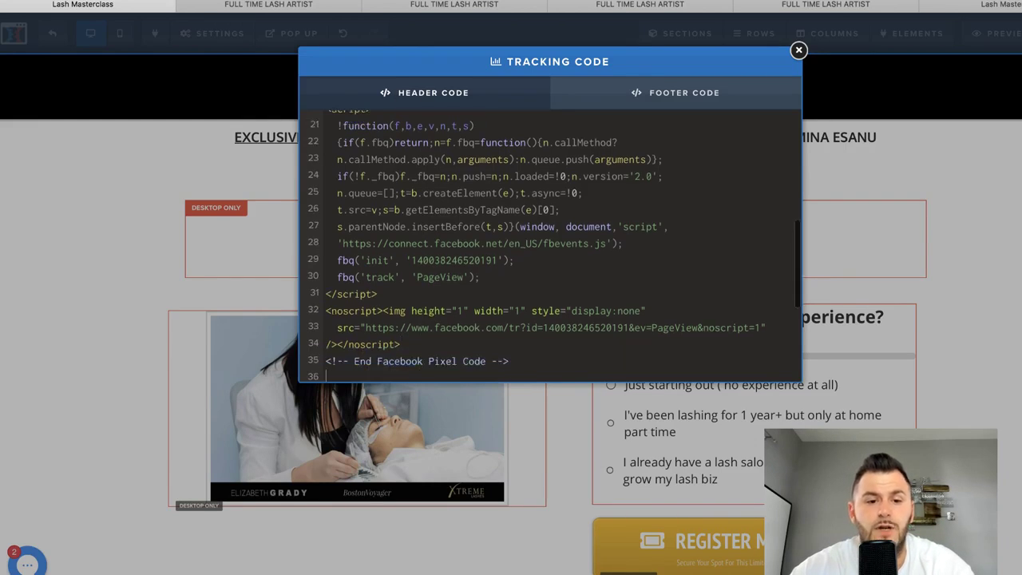
Reopen the page's header tracking code and delete the duplicate Facebook pixel block from line 19 through its end comment
left_click(799, 53)
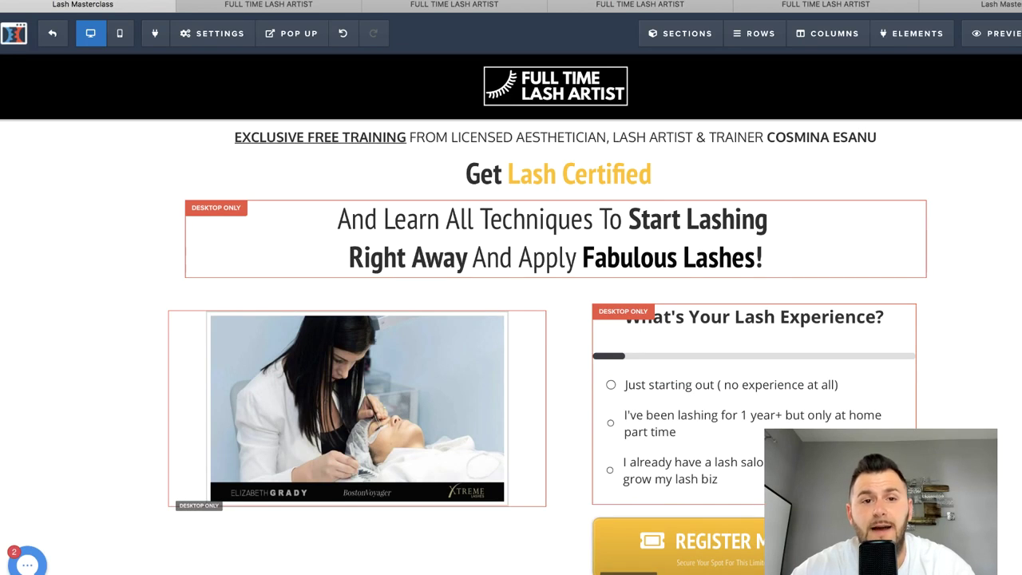
left_click(195, 36)
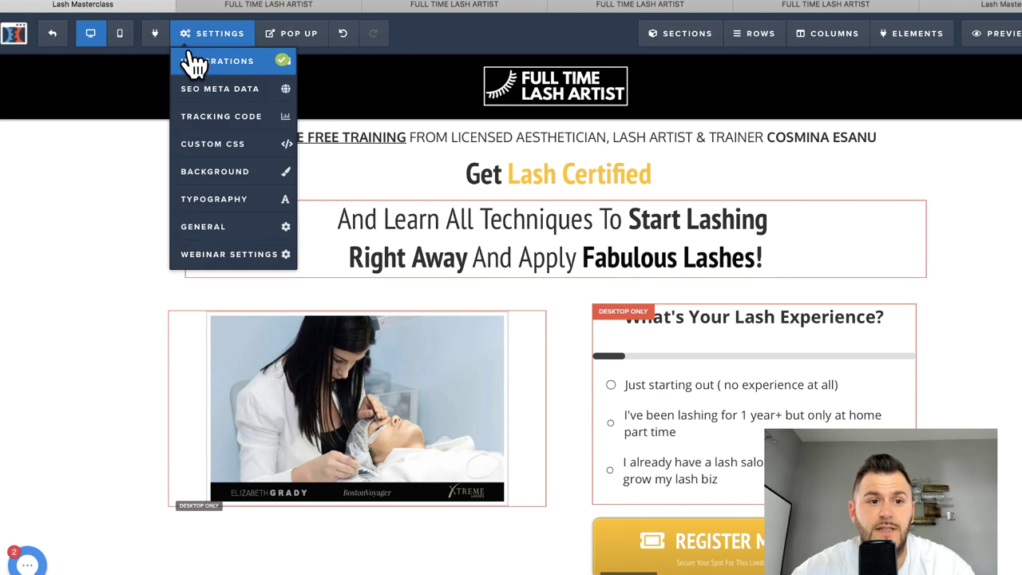
left_click(231, 129)
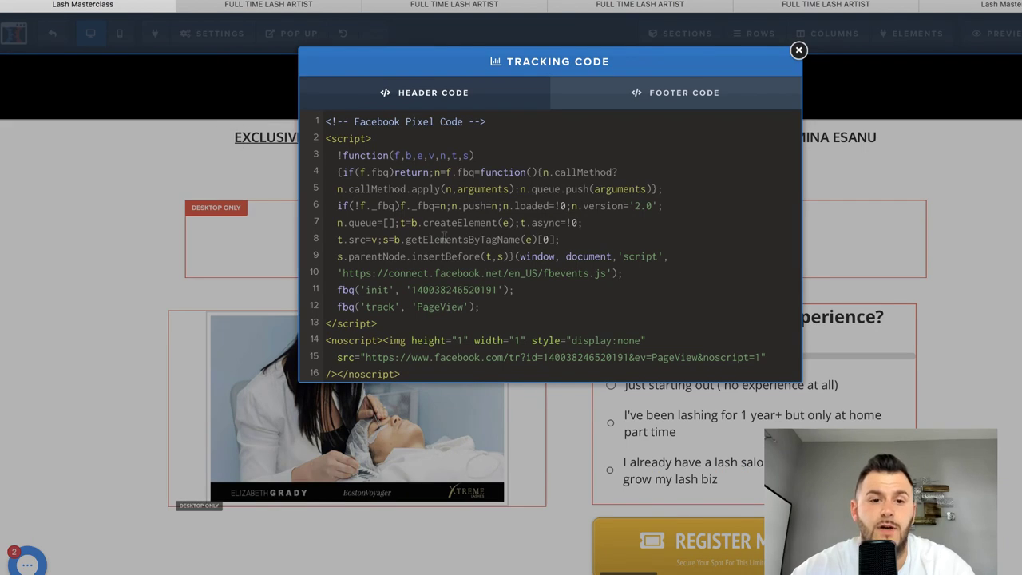
left_click_drag(326, 121, 445, 307)
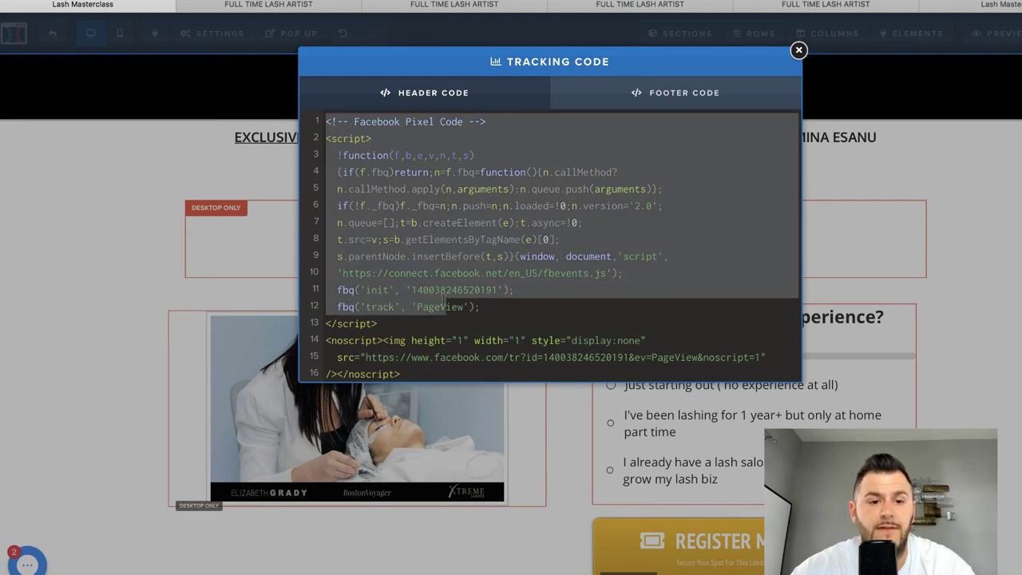
left_click_drag(437, 234, 441, 442)
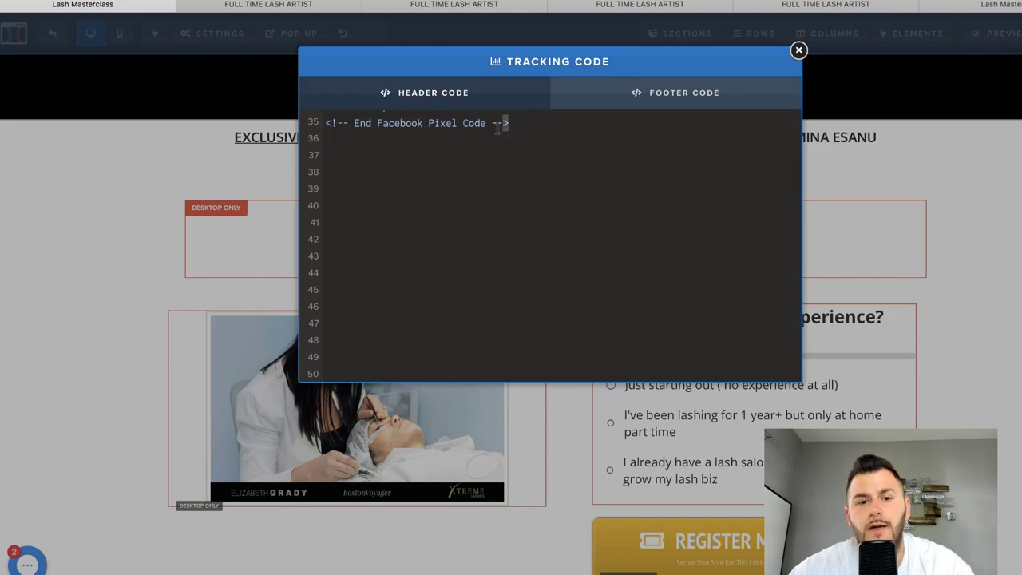
scroll(479, 120, "up", 3)
scroll(455, 116, "up", 5)
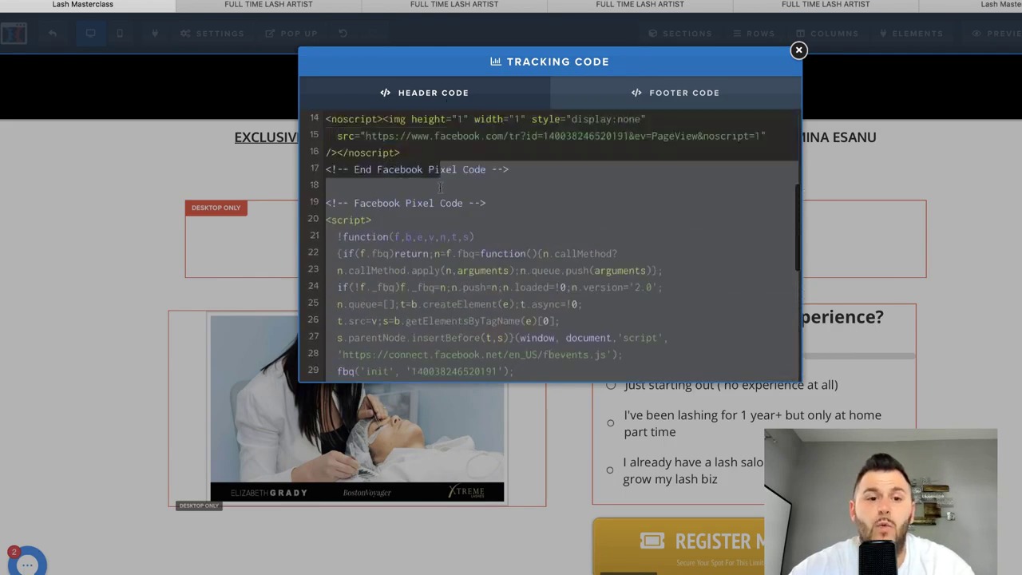
left_click_drag(357, 202, 326, 202)
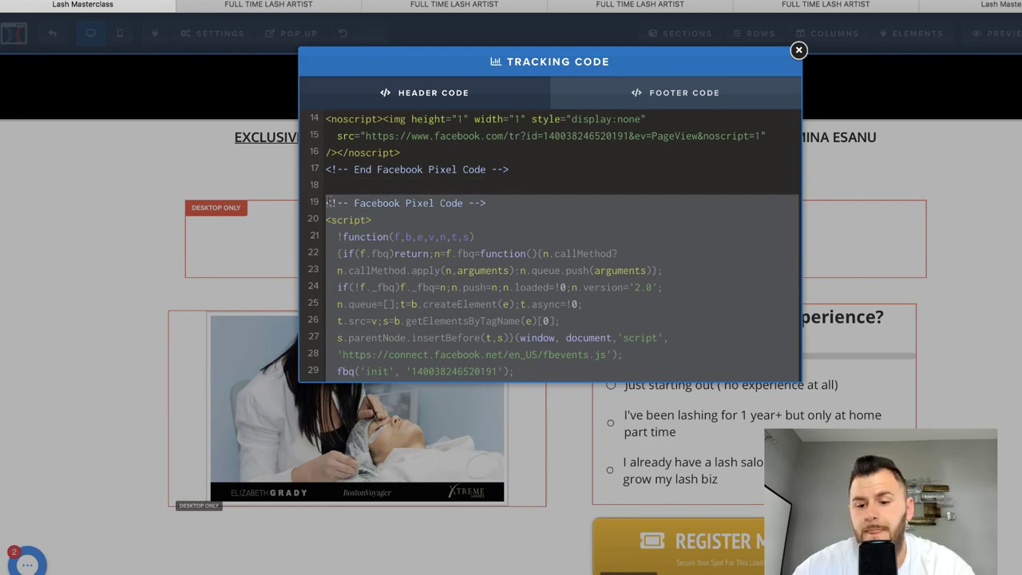
key("BackSpace")
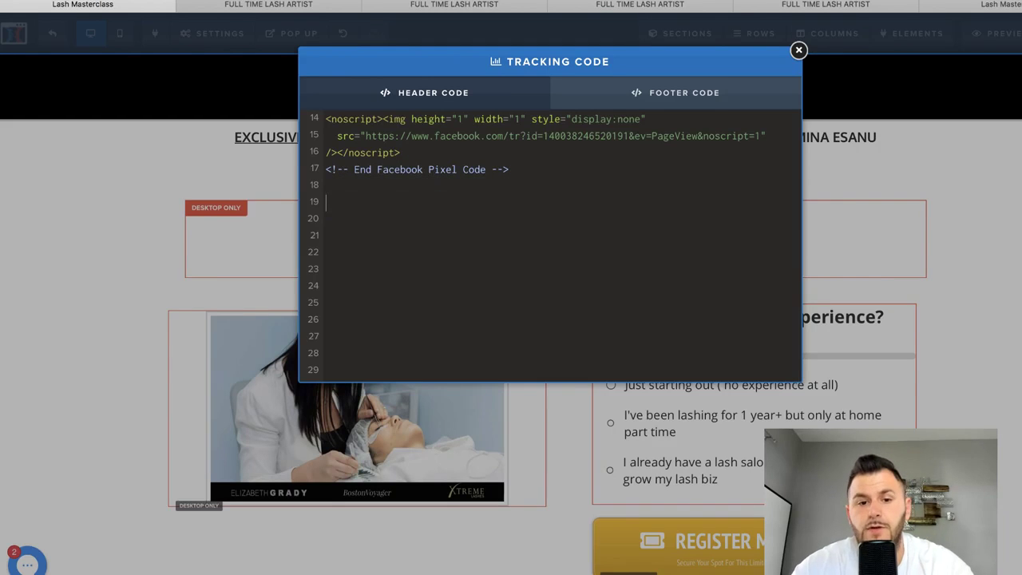
Close the tracking code, leave the page editor and show the Lash Class Confirmation step of the funnel
left_click(799, 51)
left_click(45, 33)
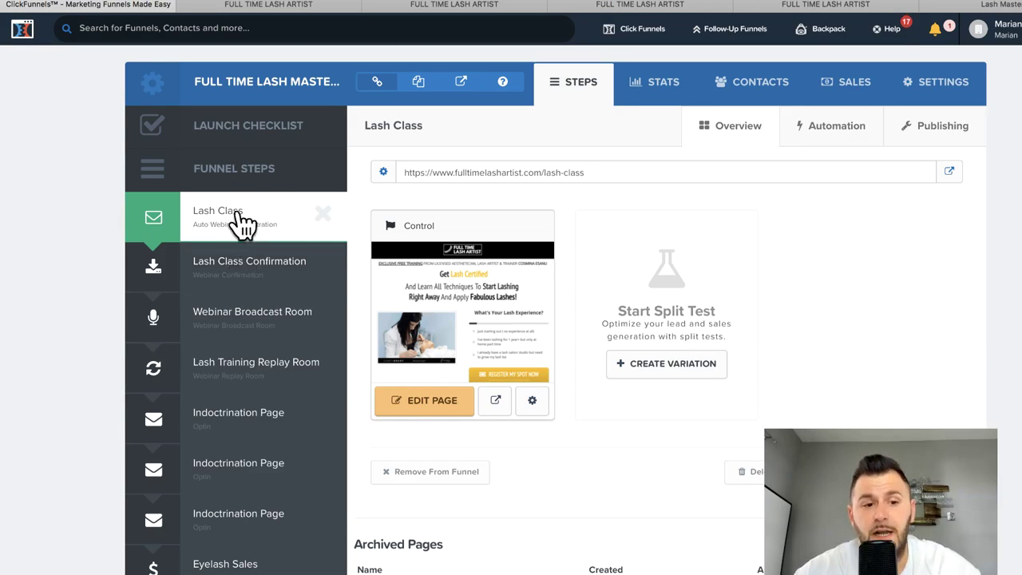
left_click(243, 276)
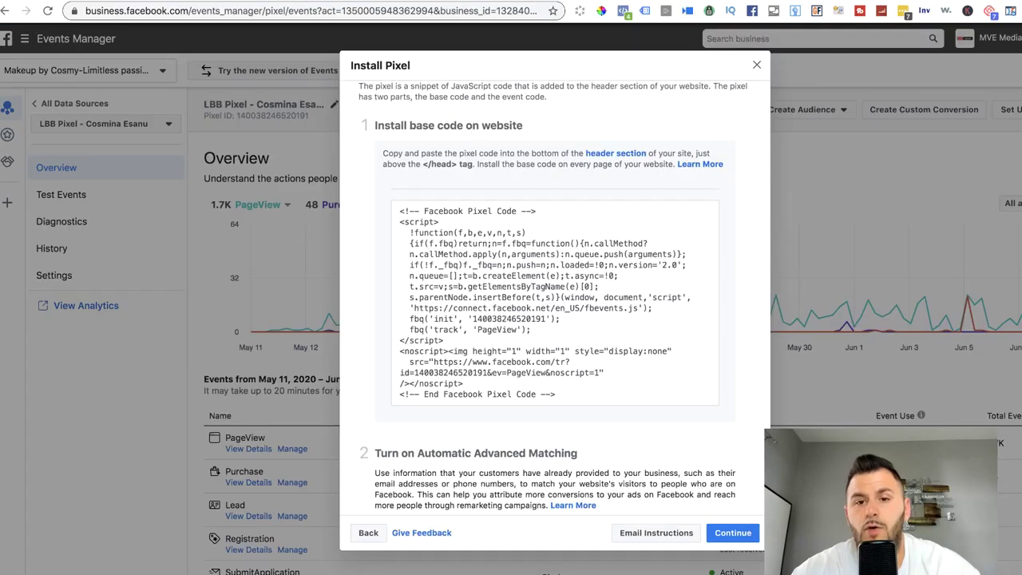
In Facebook Events Manager, close the pixel installation instructions and start creating a website custom audience
left_click(757, 66)
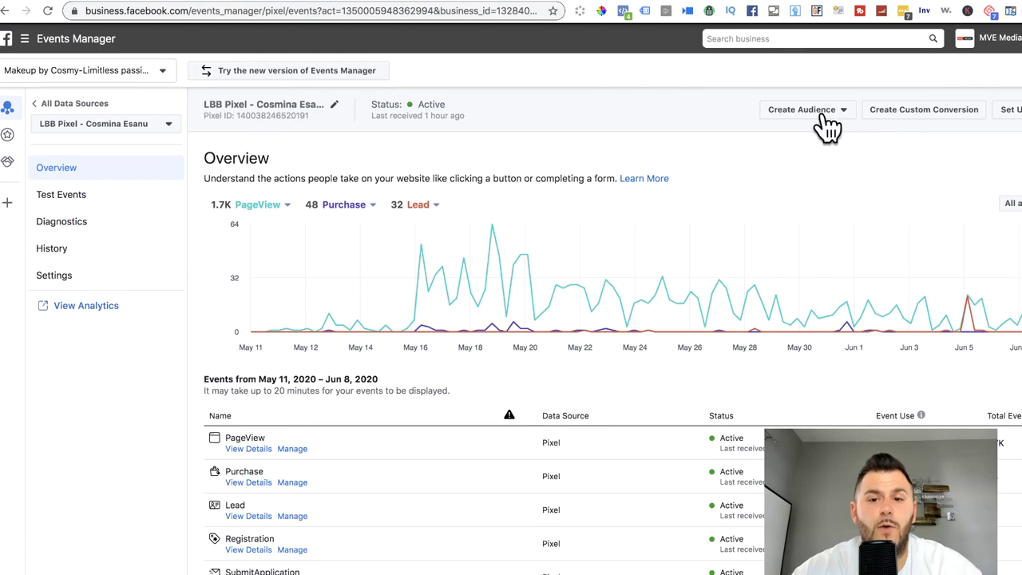
left_click(829, 112)
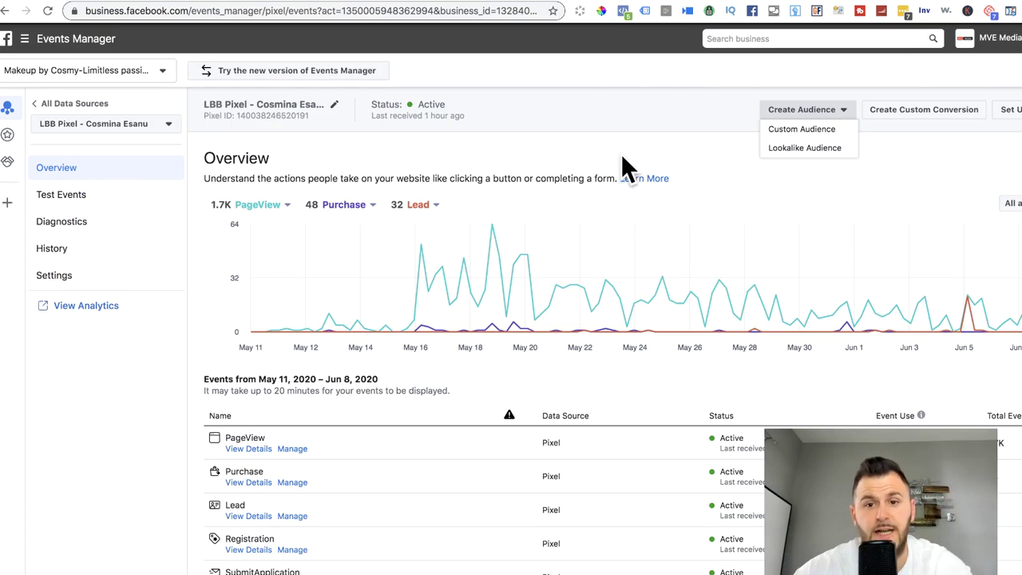
left_click(792, 133)
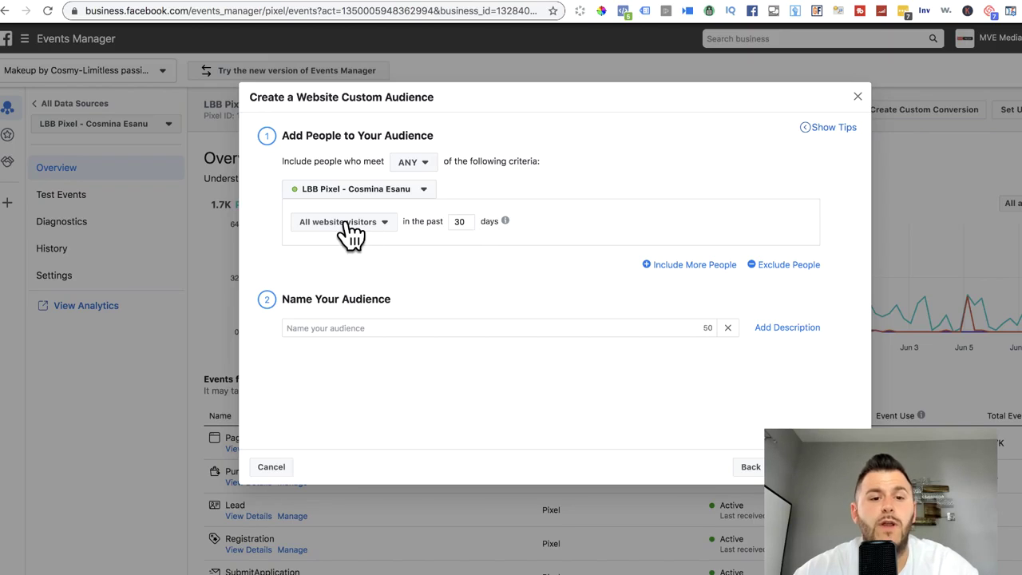
Keep all website visitors as the audience criterion and set the look-back period to 180 days
left_click(369, 232)
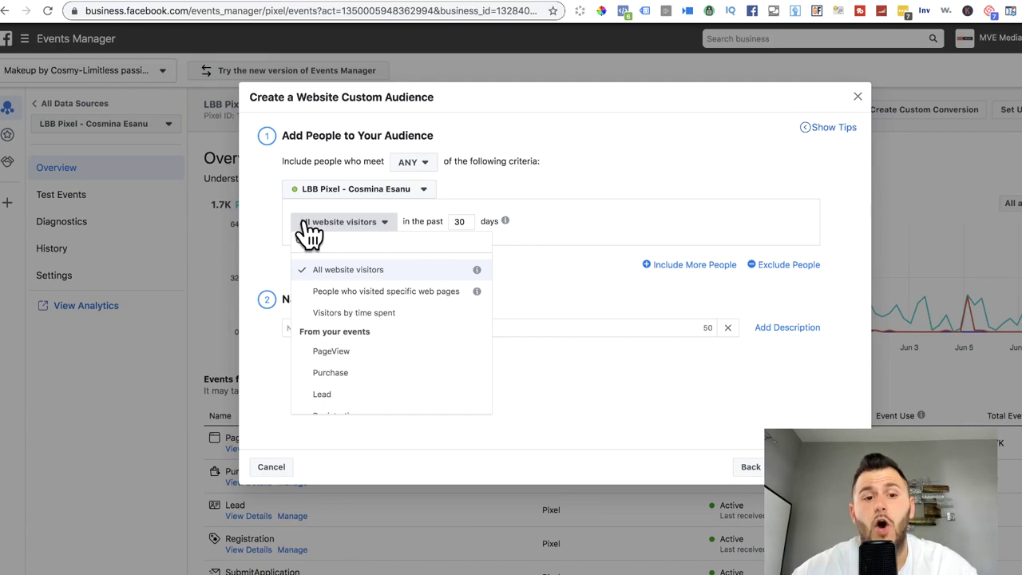
double_click(467, 219)
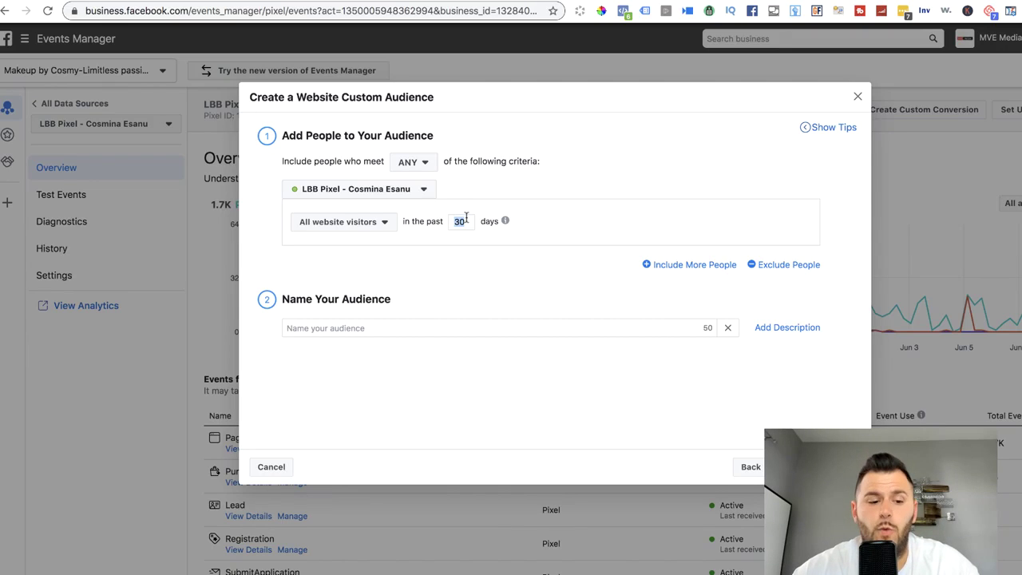
type("1")
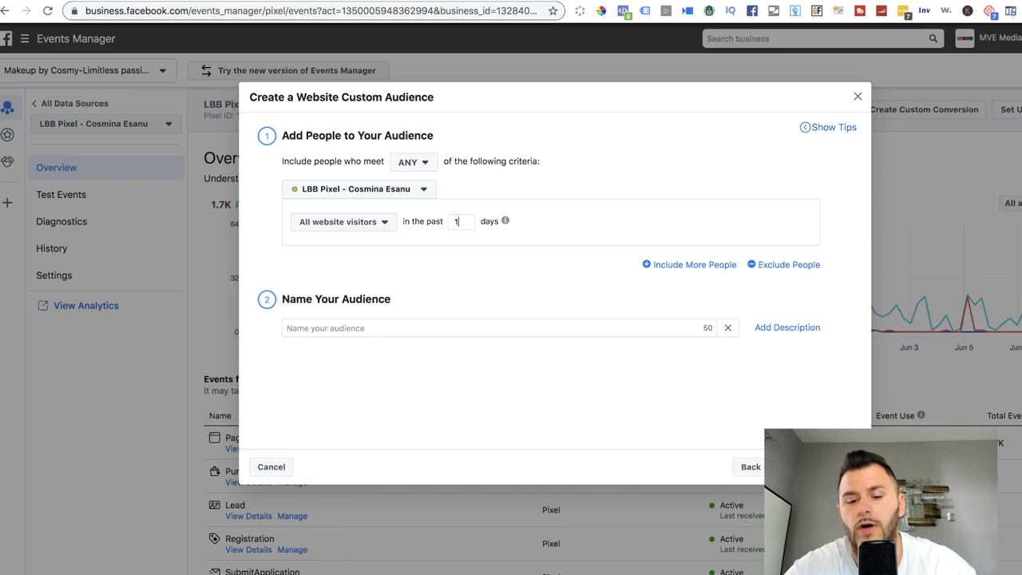
type("80")
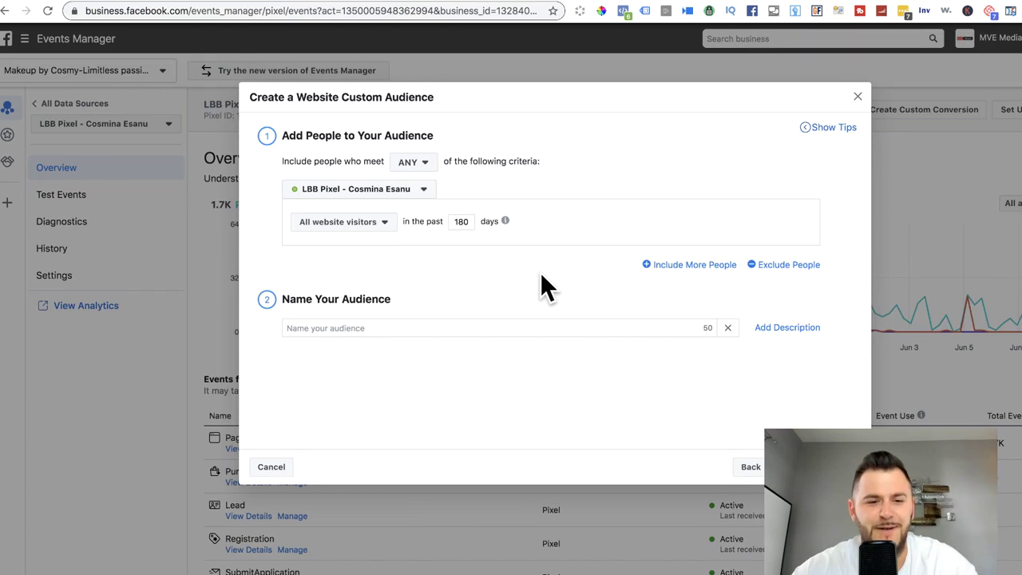
Change the audience criterion to people who visited specific web pages, and show the Lash Class funnel step in ClickFunnels
left_click(367, 232)
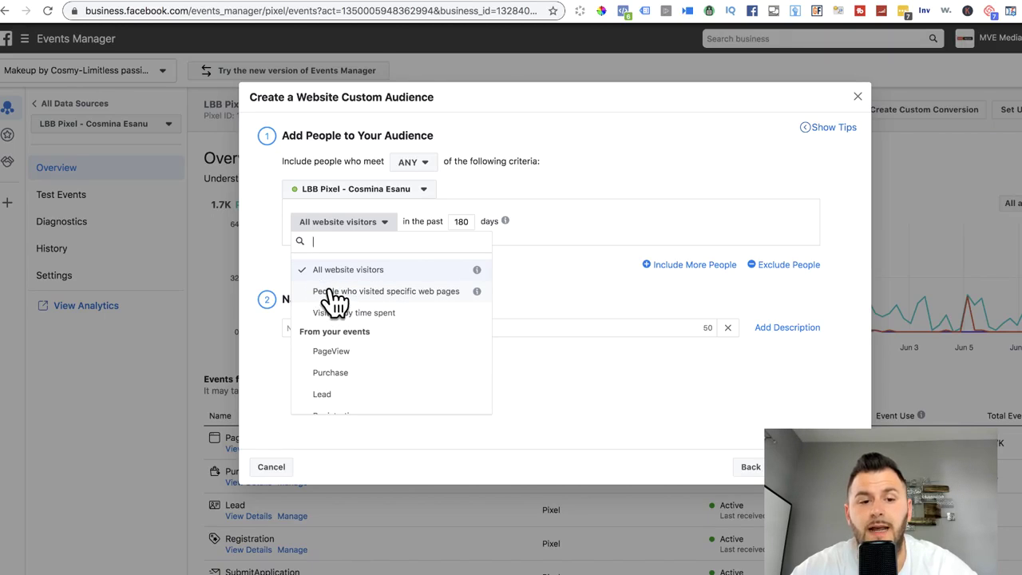
left_click(327, 292)
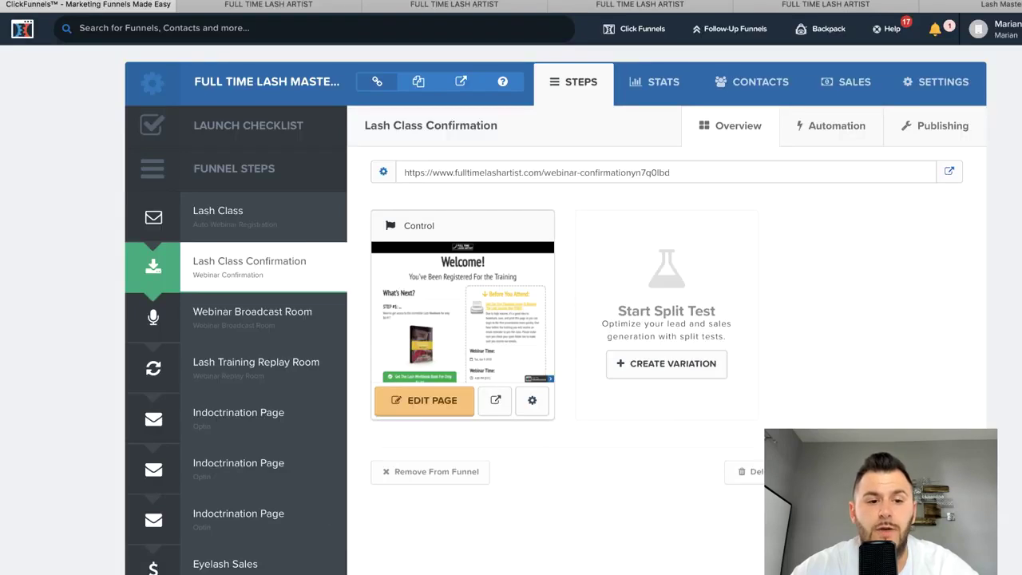
left_click(222, 217)
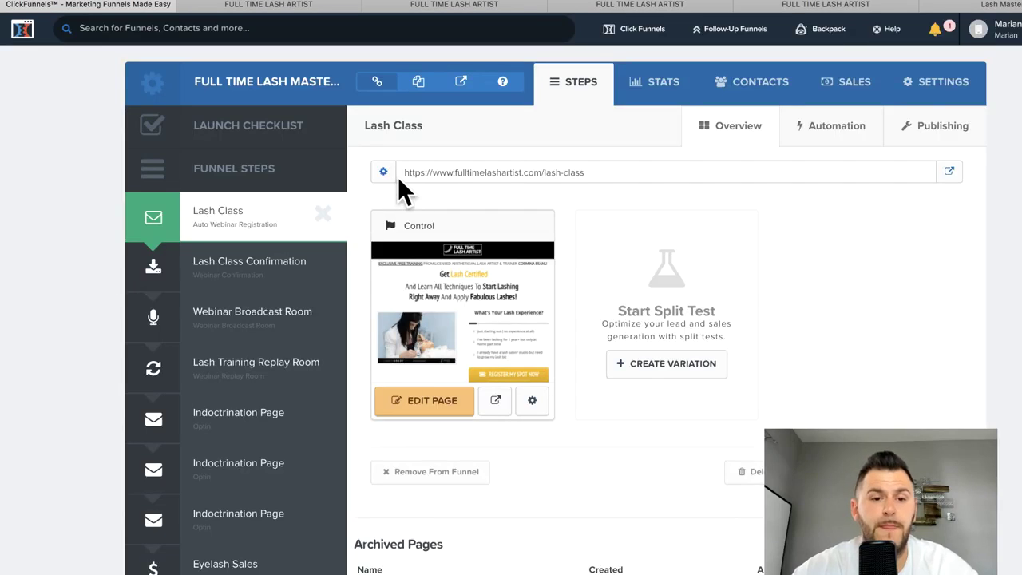
Try to copy the Lash Class page URL into the audience's URL contains criterion, and clear the pasted values
triple_click(450, 169)
double_click(450, 169)
triple_click(450, 168)
key("super+c")
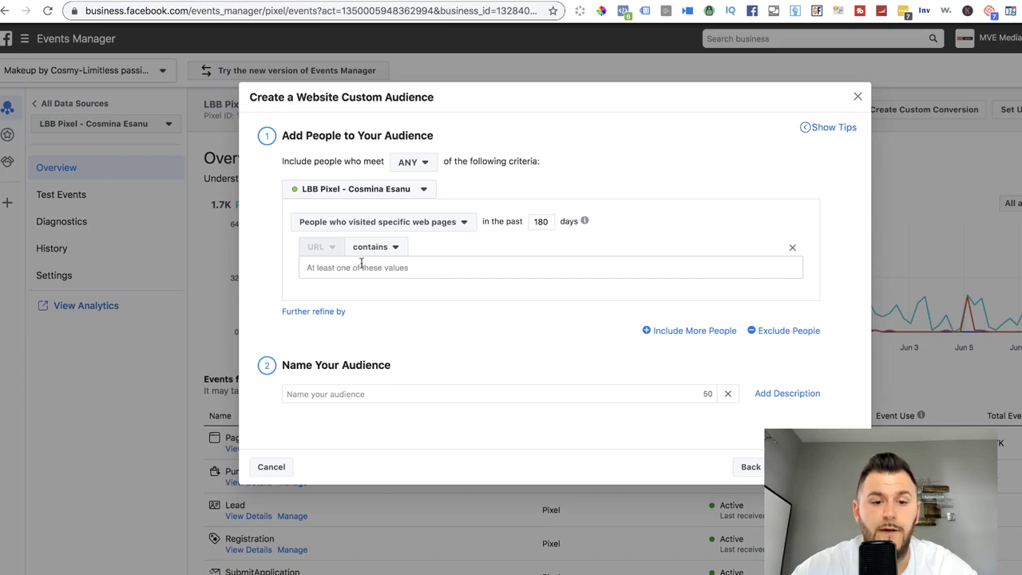
left_click(361, 265)
key("ctrl+v")
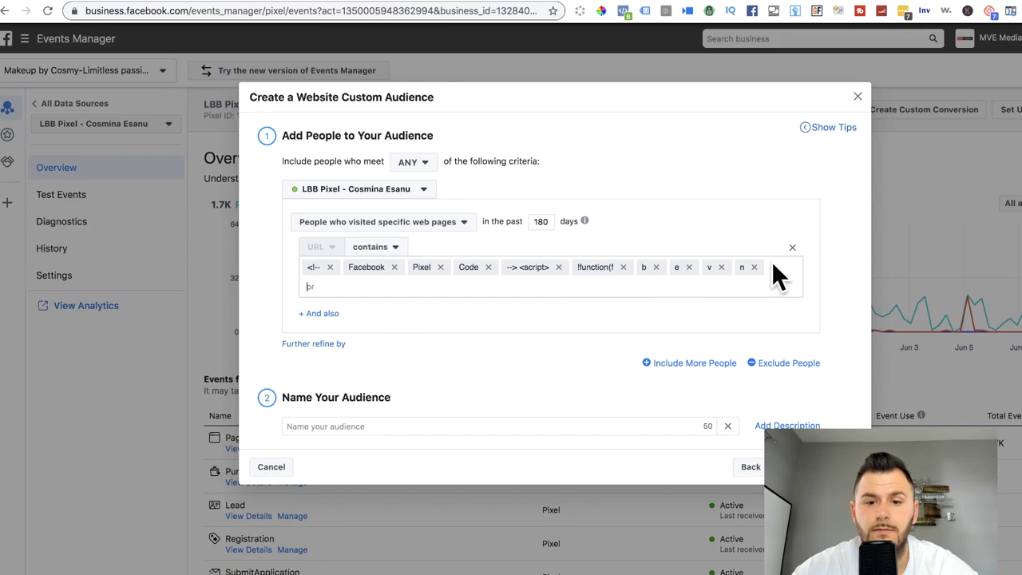
left_click(798, 257)
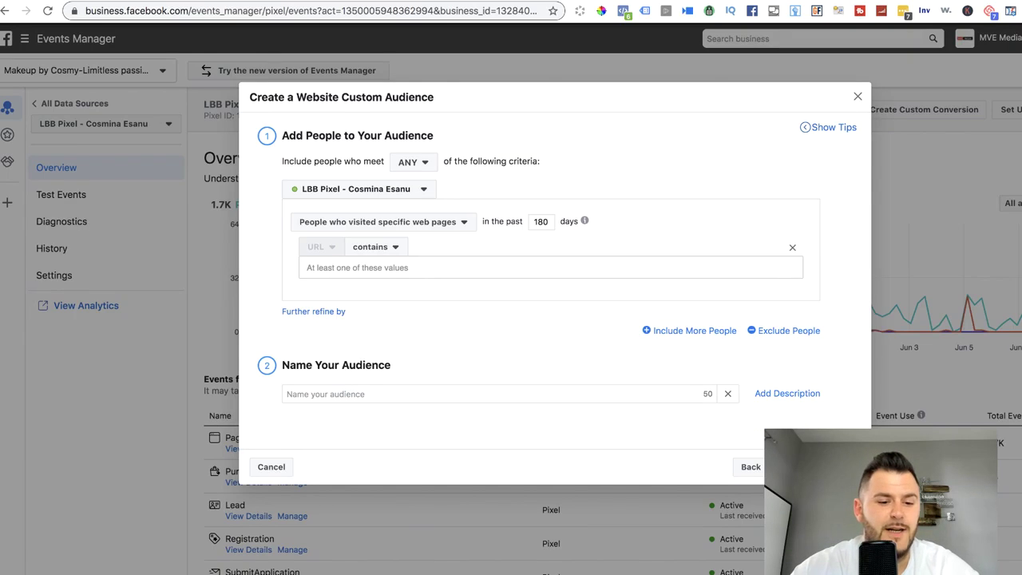
key("super+Tab")
triple_click(467, 173)
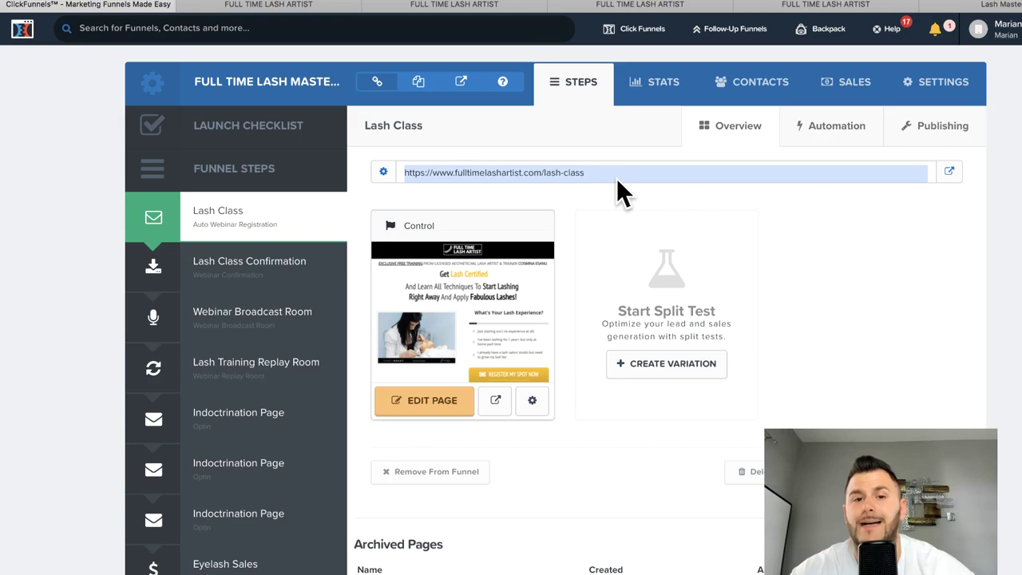
key("super+Tab")
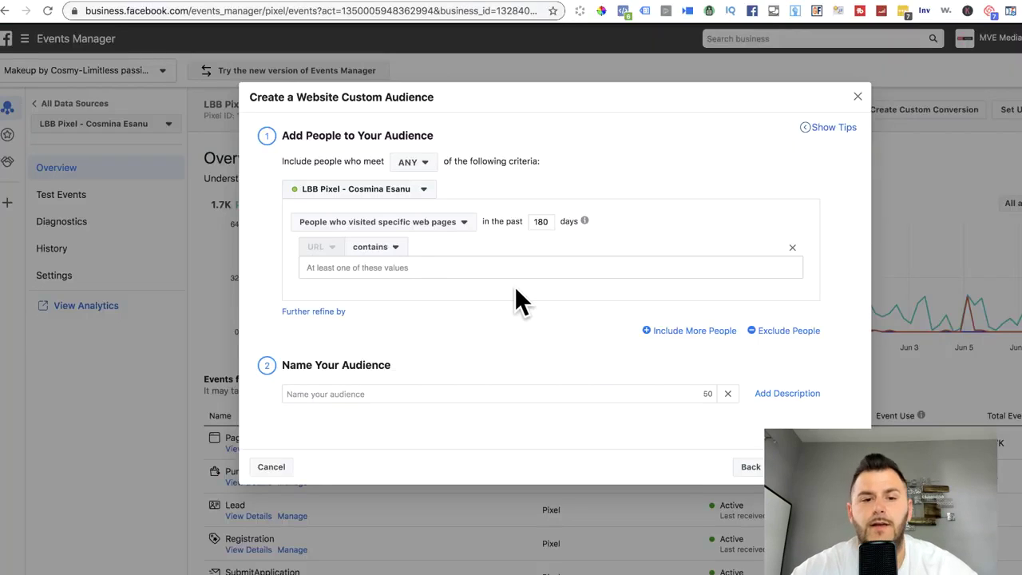
left_click(373, 266)
key("super+v")
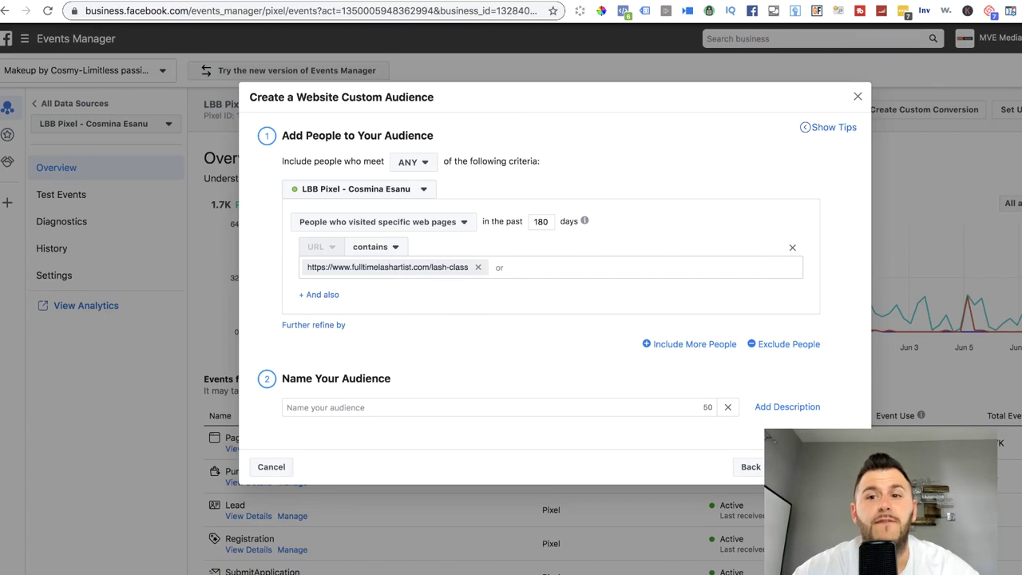
Load the copied Lash Class URL in a new browser window and reveal the full address of the page it opens
key("super+n")
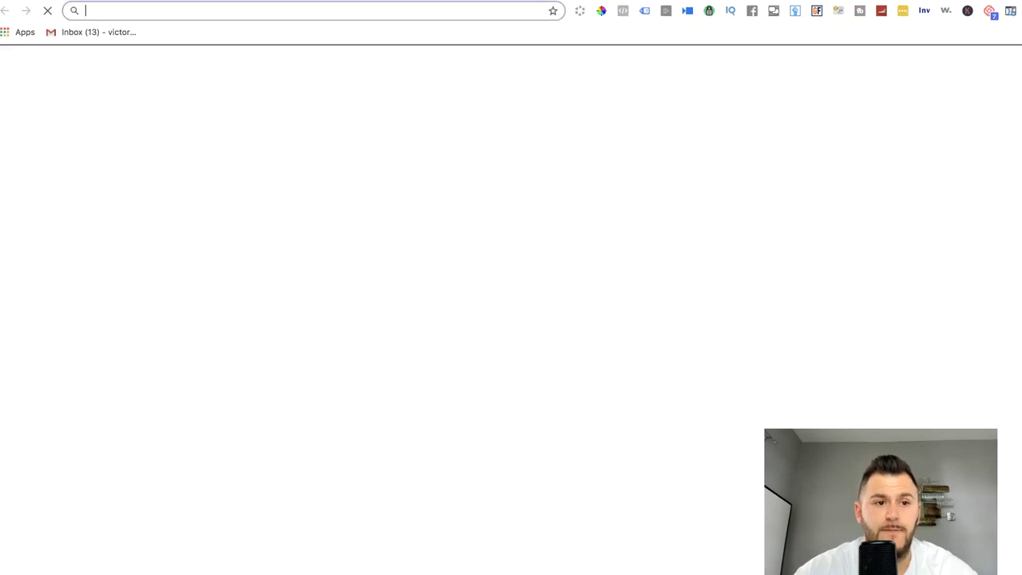
key("super+v")
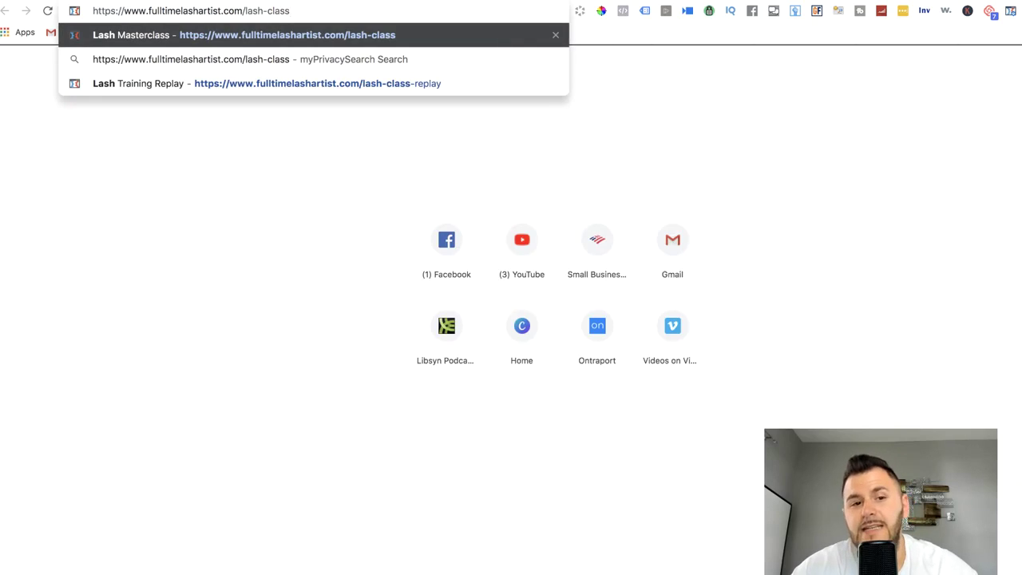
key("Return")
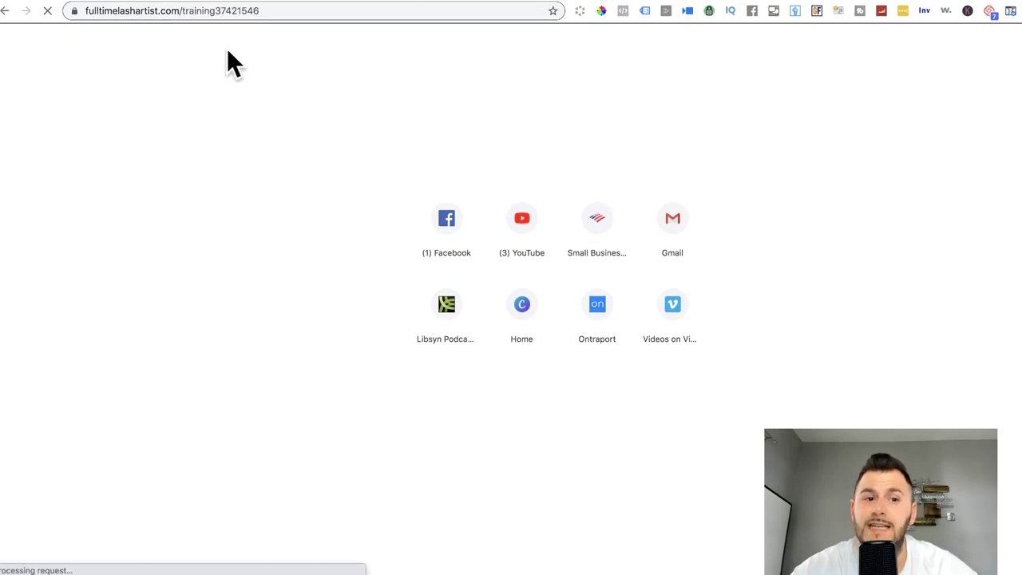
left_click(204, 10)
left_click(204, 13)
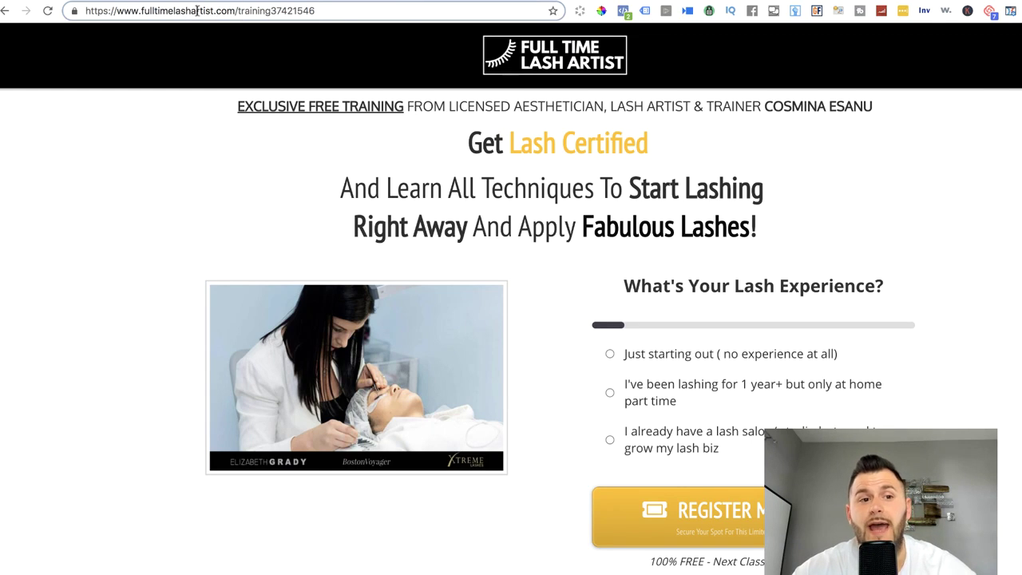
left_click(196, 11)
key("super+c")
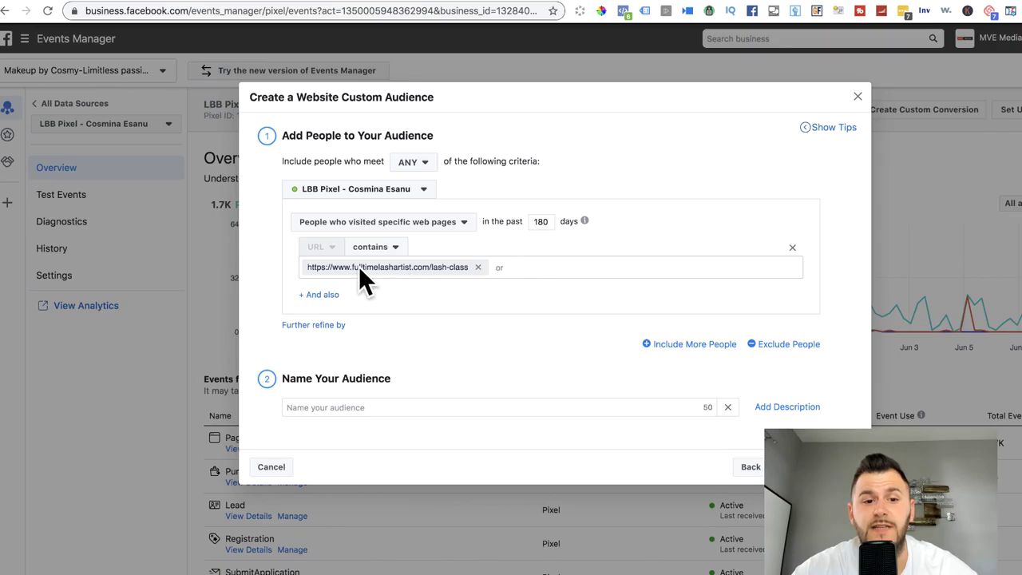
left_click(477, 267)
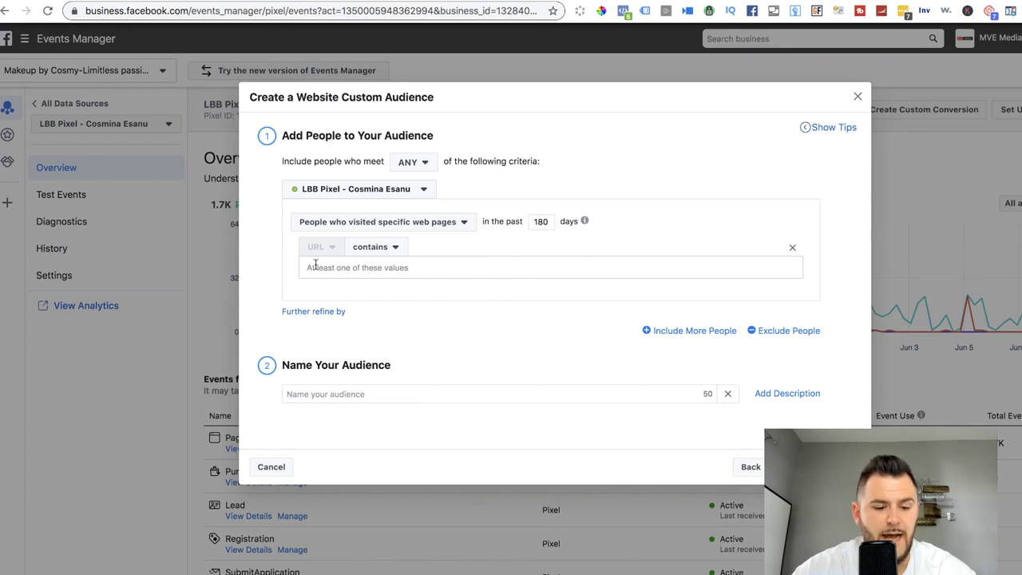
key("super+v")
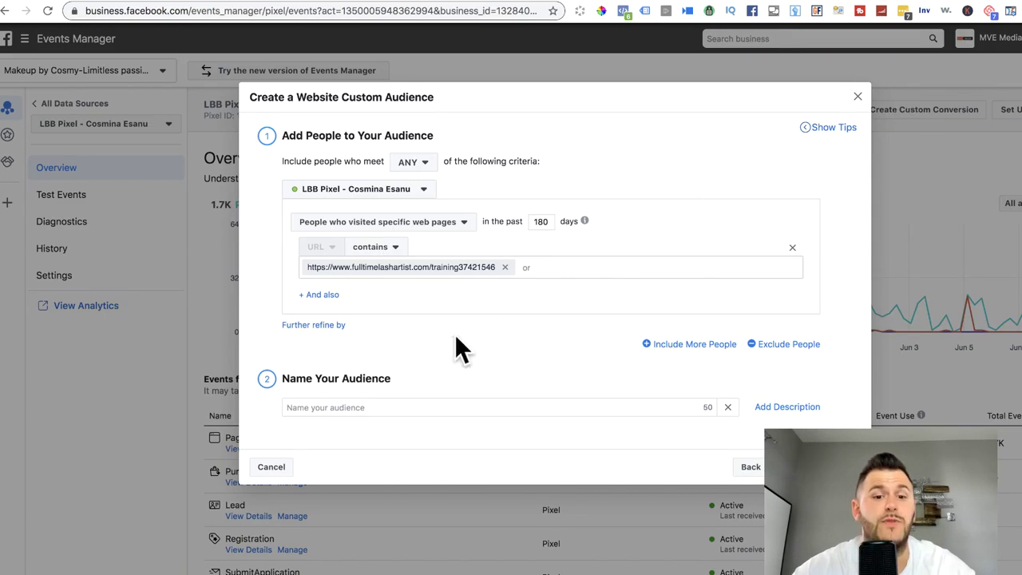
Switch to ClickFunnels and highlight the Lash Class step's URL for comparison with the audience's URL value
key("super+Tab")
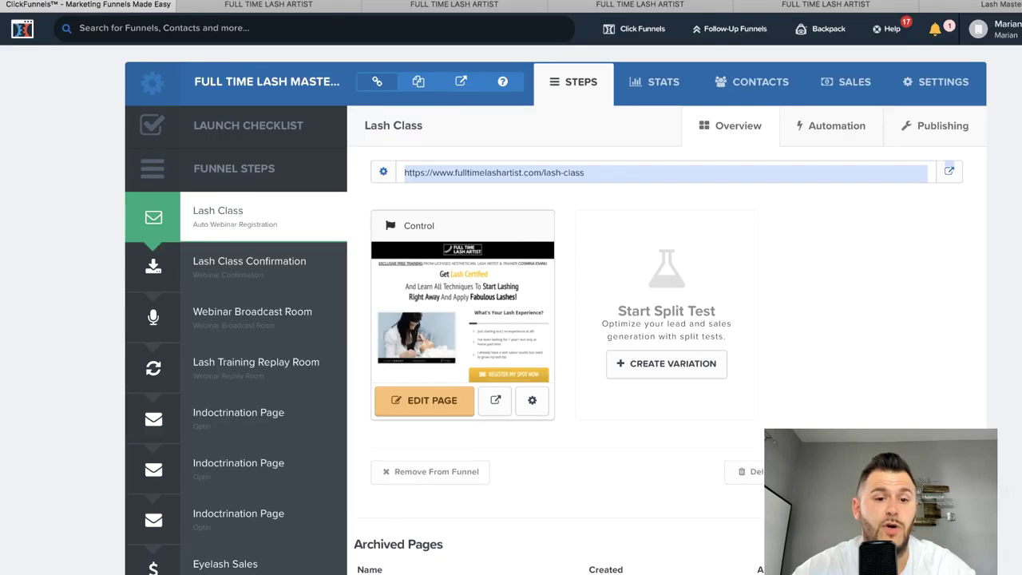
left_click(486, 172)
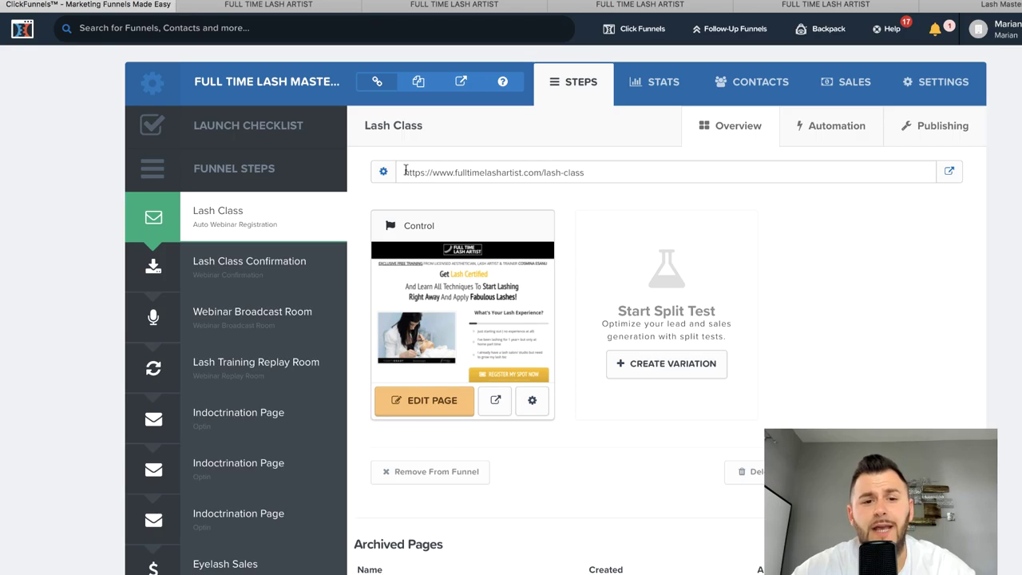
left_click_drag(405, 171, 588, 176)
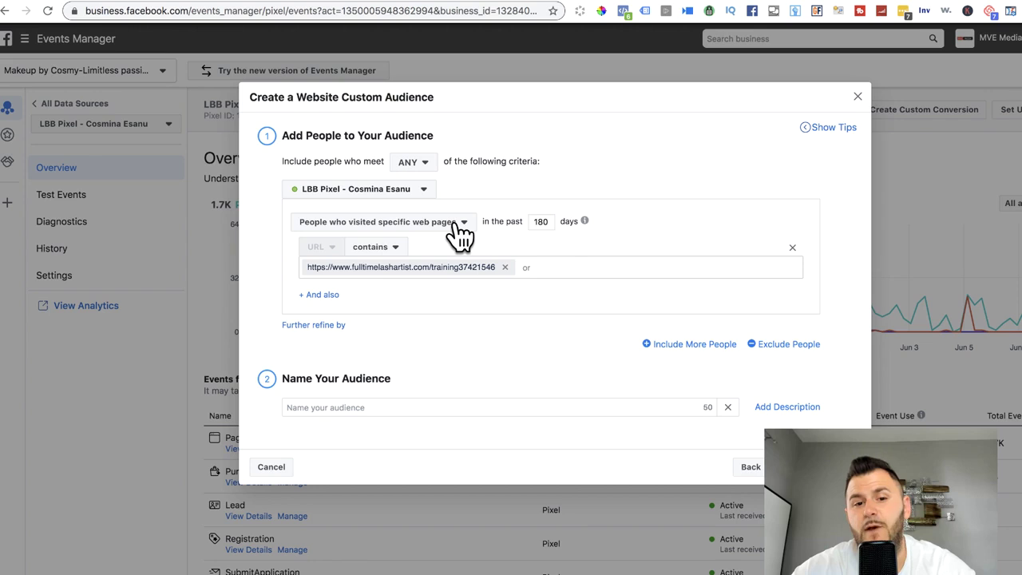
Name the audience "Lash Webby Page Visitors | 180 Days" in Events Manager, create it and close the creation dialog
left_click(302, 408)
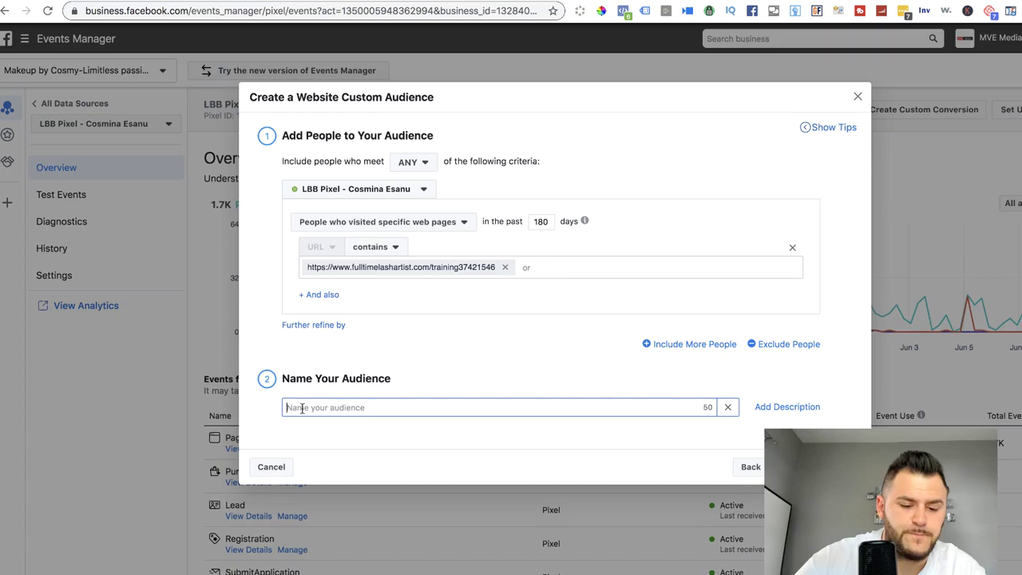
type("Lash")
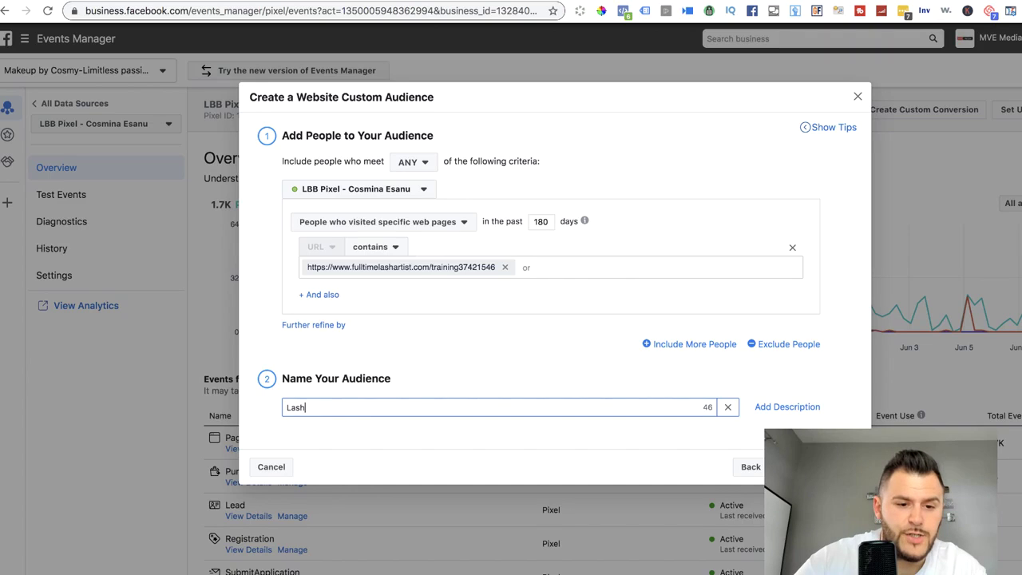
type(" Webby")
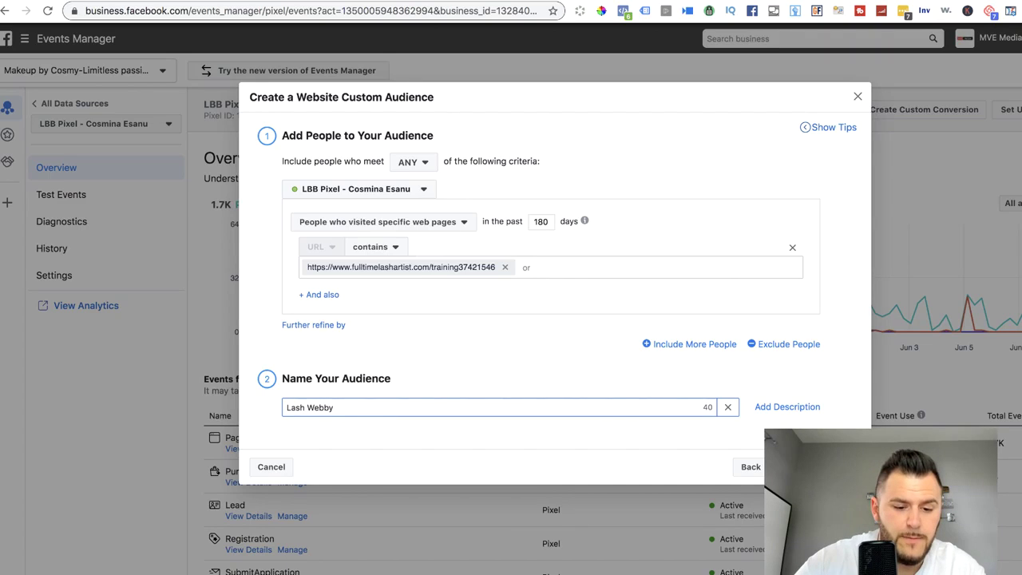
type(" Page ")
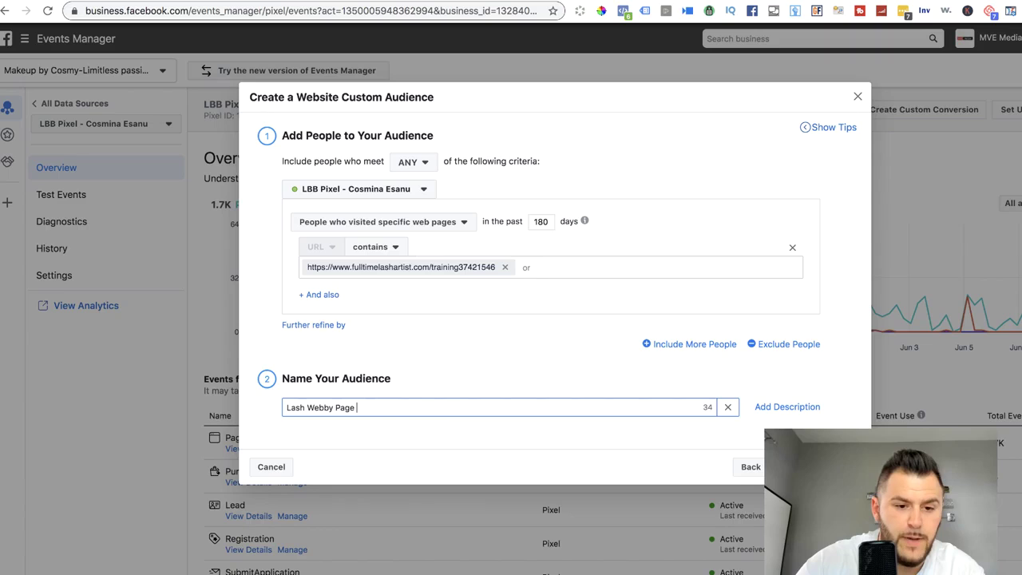
type("Visitors")
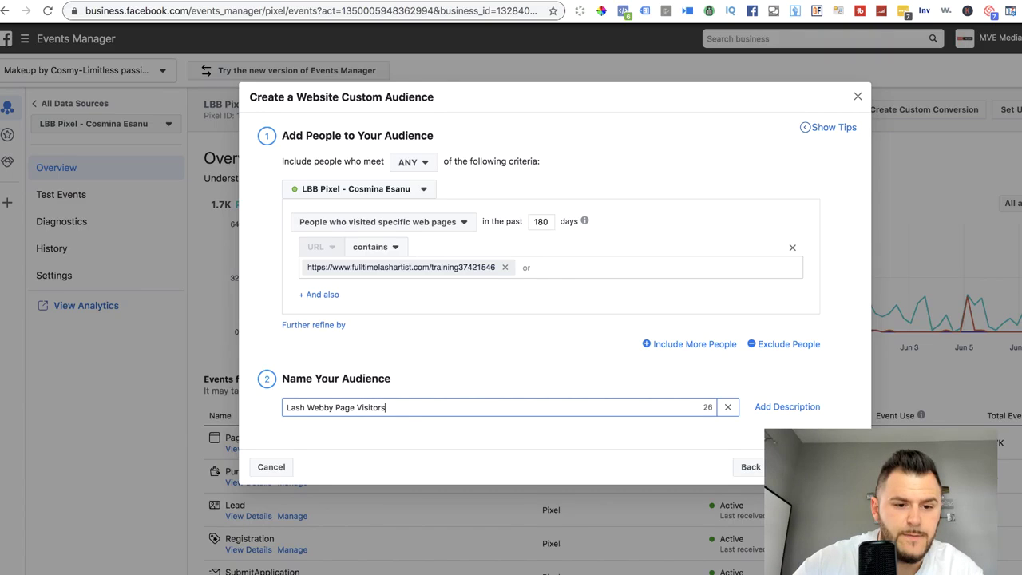
type(" l 180 dadys")
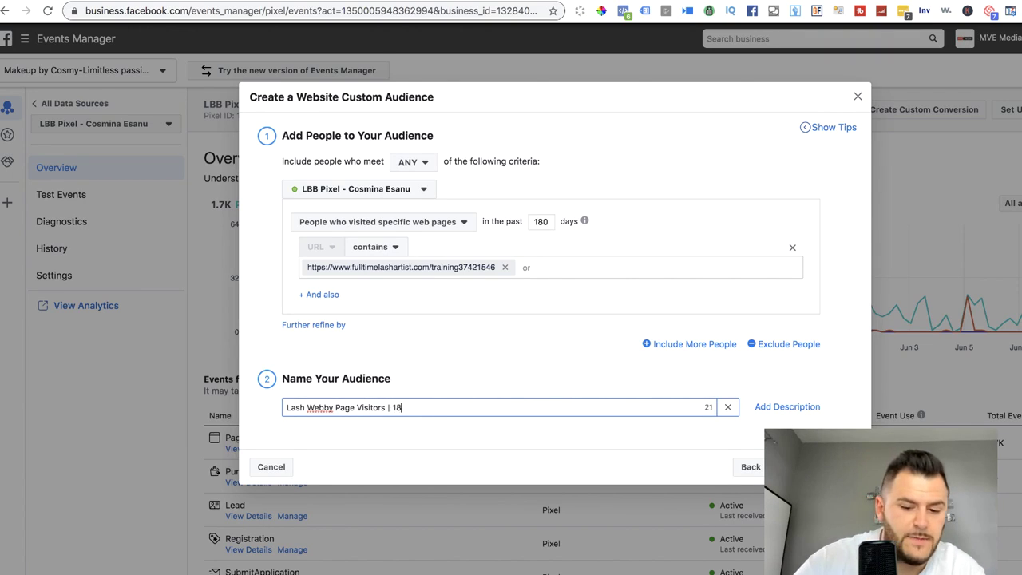
double_click(417, 407)
type("Day")
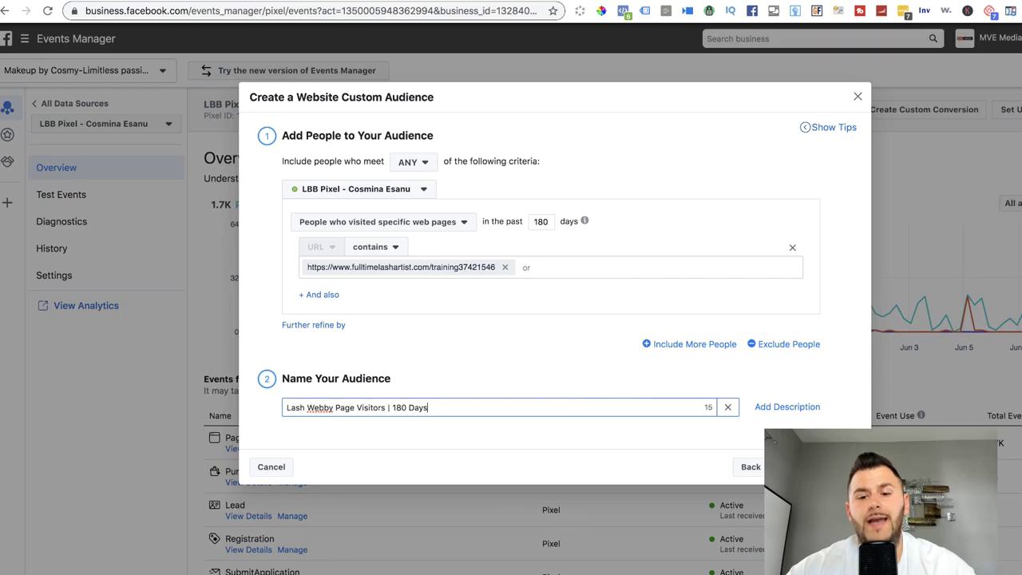
key("Return")
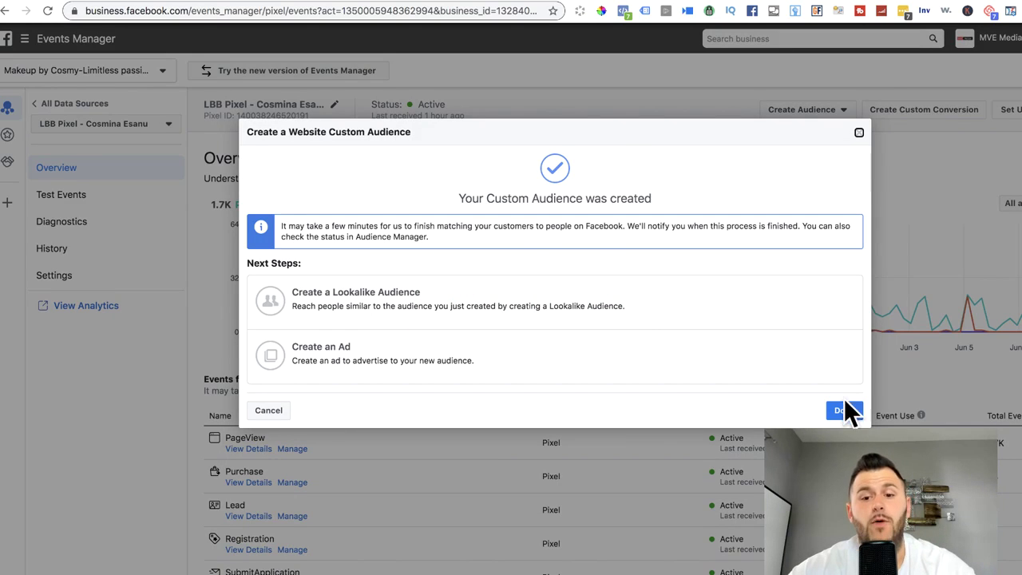
left_click(840, 411)
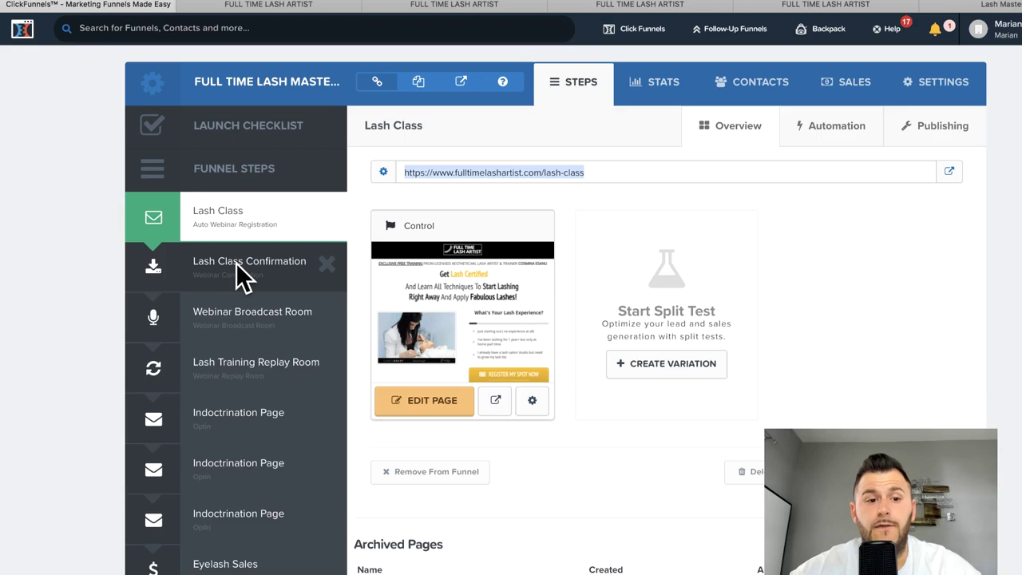
Copy the Lash Class Confirmation step's URL from ClickFunnels and open a new browser tab for it
left_click(236, 263)
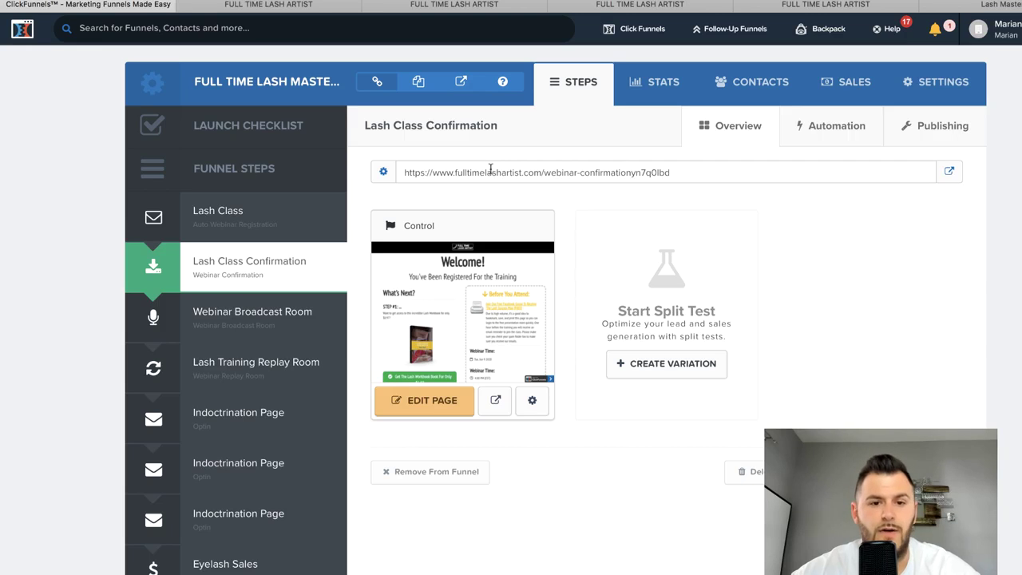
triple_click(491, 170)
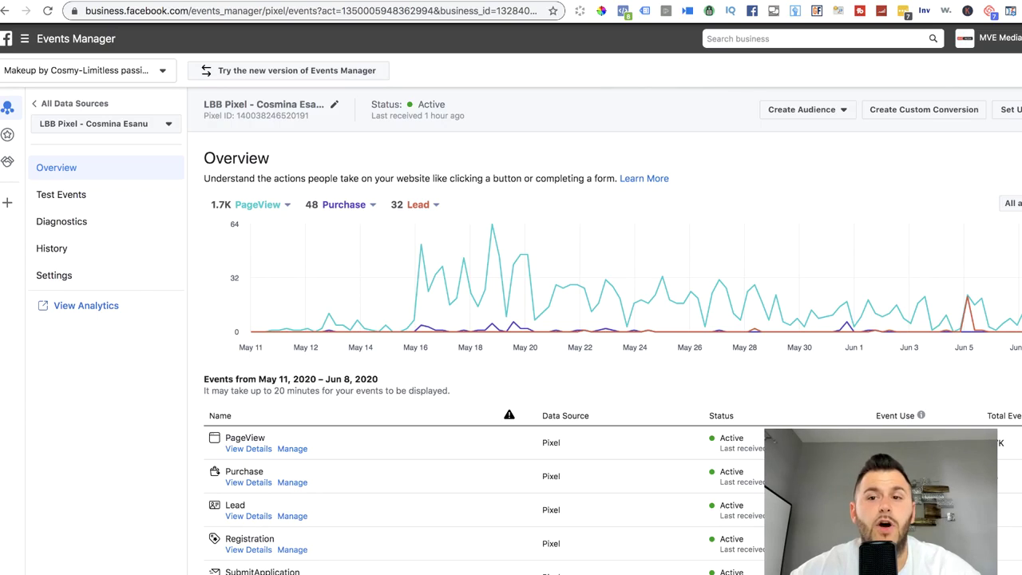
key("super+t")
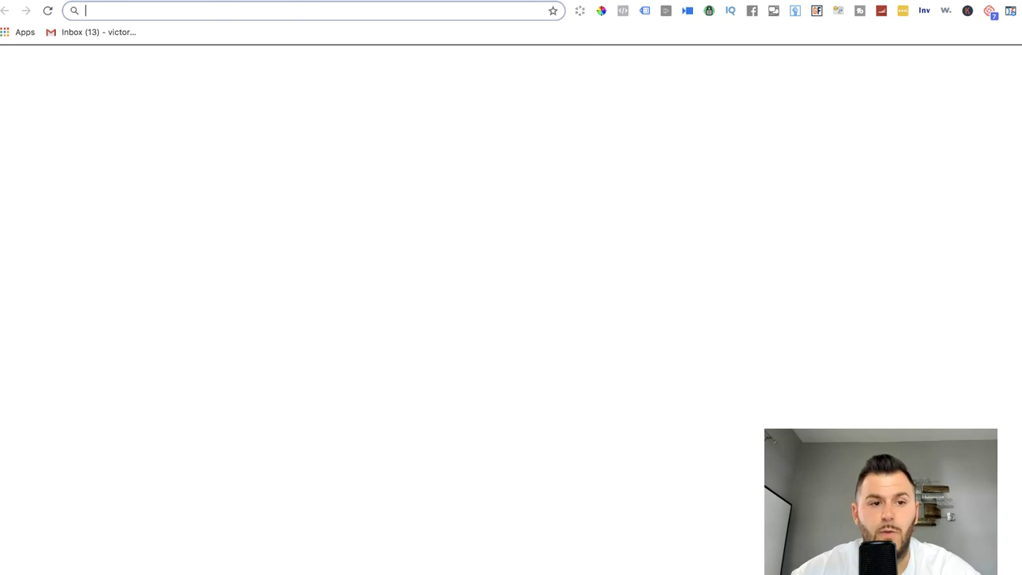
type("https://www.fulltimelashartist.com/training37421546")
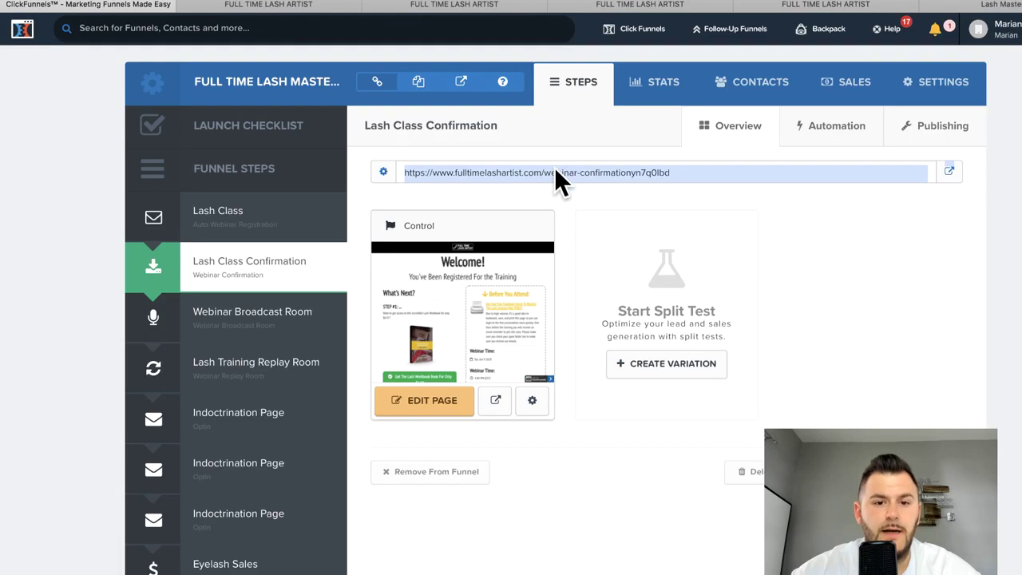
left_click(511, 174)
key("super+c")
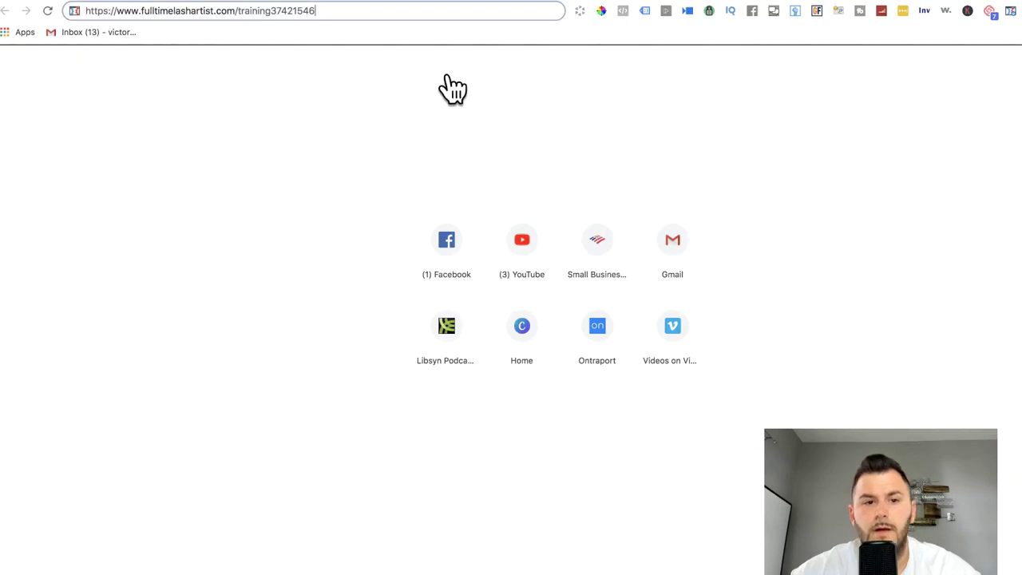
Load the copied confirmation URL in the new browser tab and copy the full address of the page it opens
double_click(361, 11)
triple_click(361, 11)
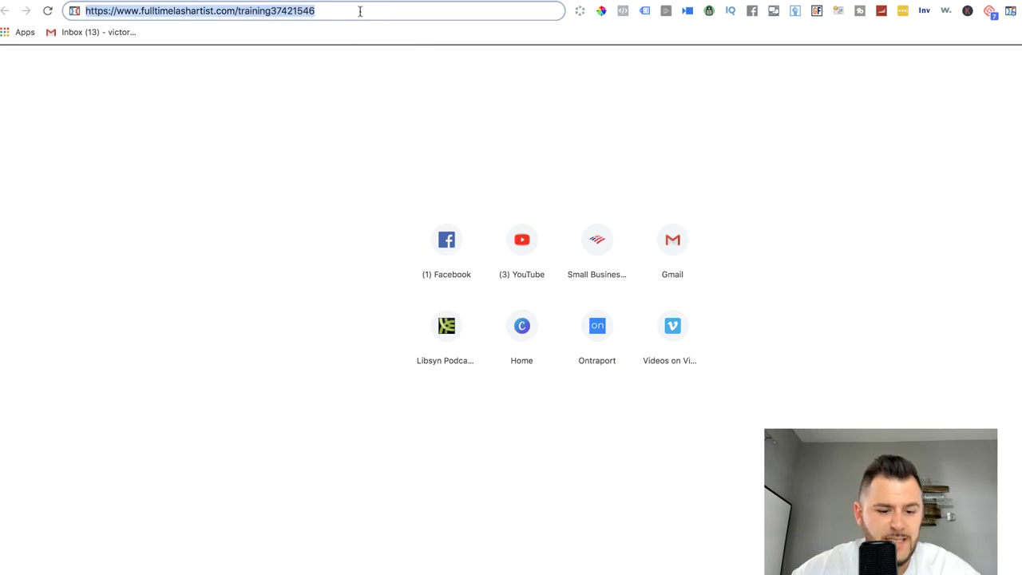
key("super+v")
key("Return")
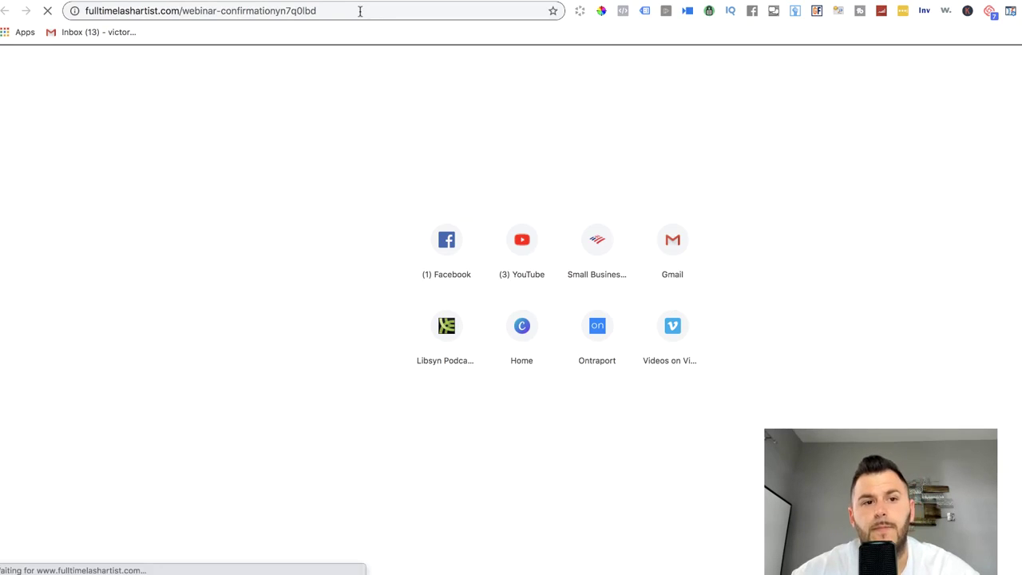
left_click(237, 12)
key("ctrl+c")
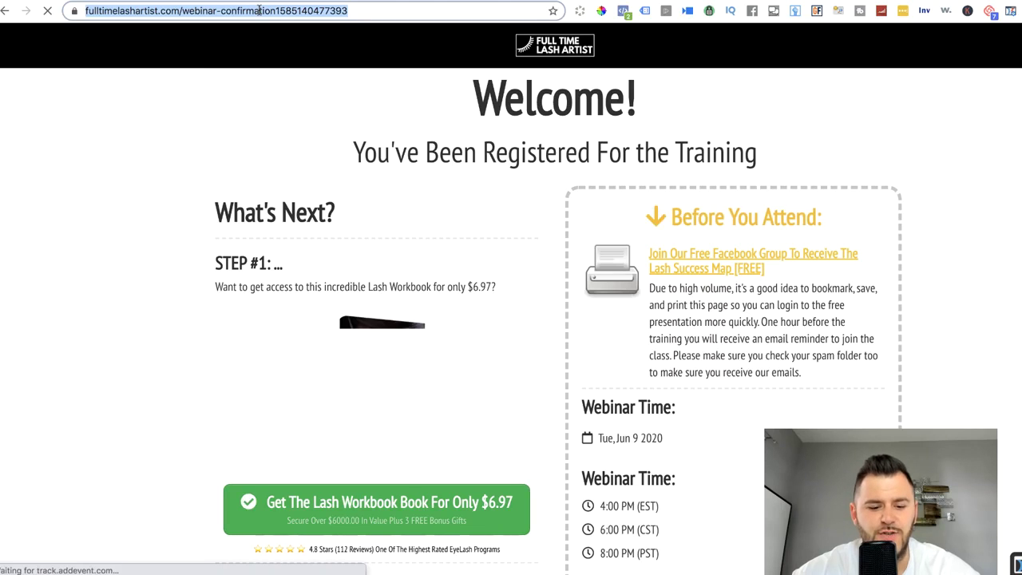
key("ctrl+Tab")
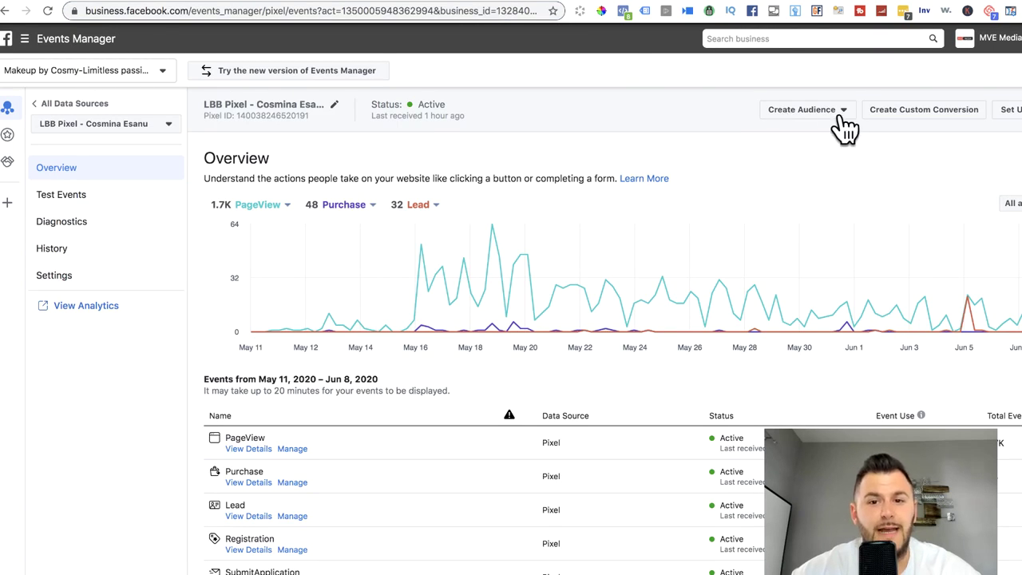
left_click(806, 114)
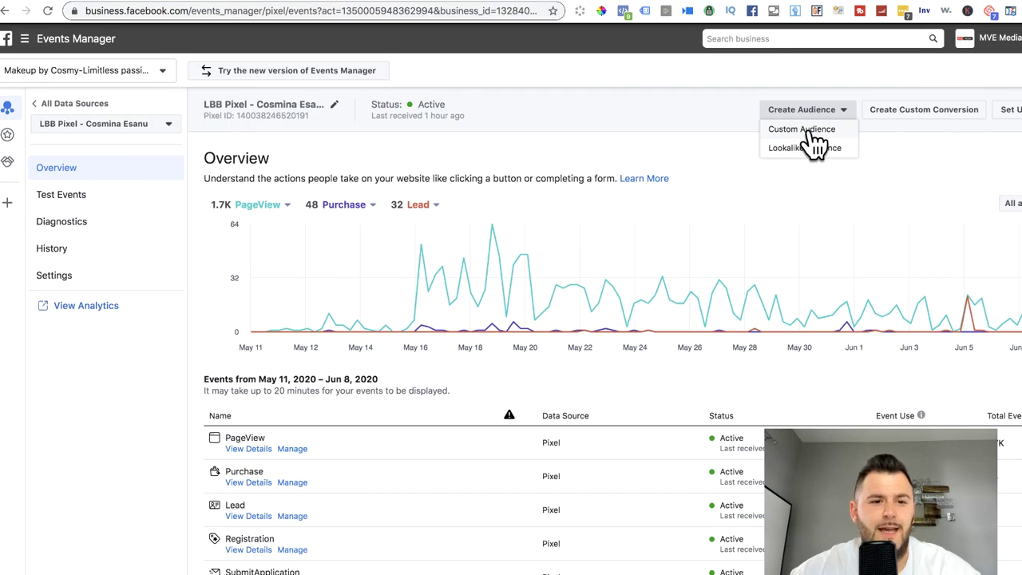
left_click(813, 143)
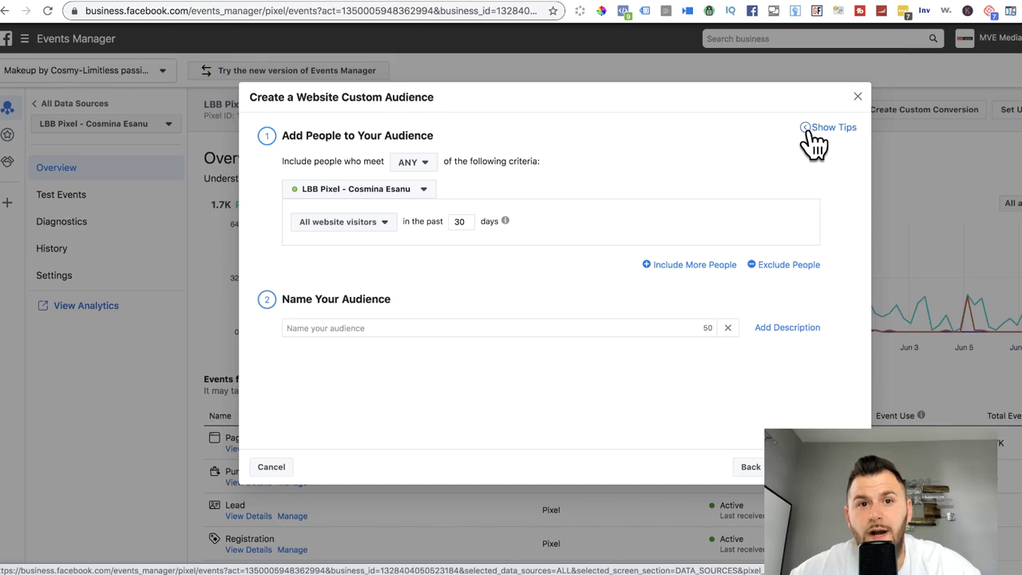
left_click(374, 227)
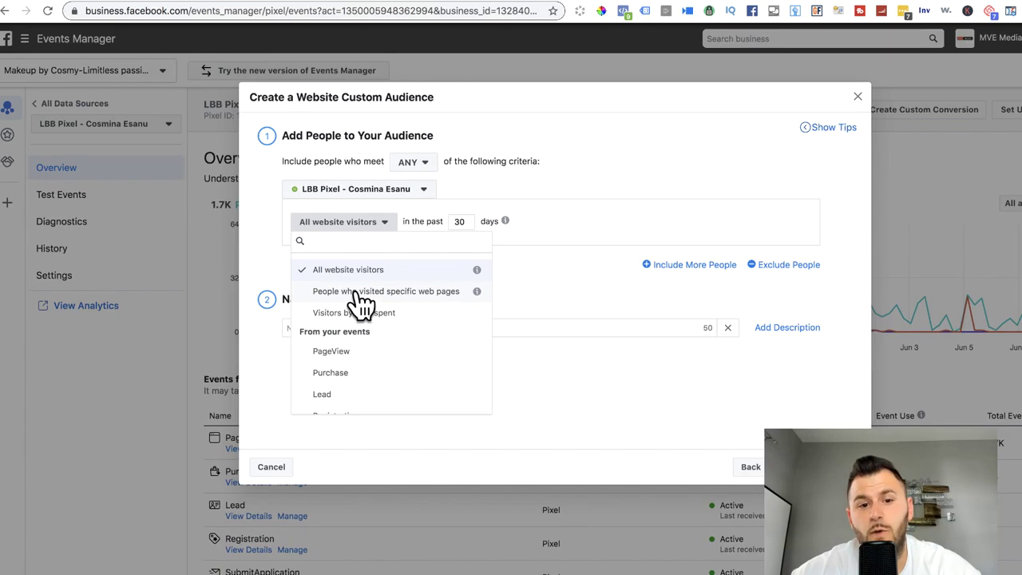
left_click(362, 293)
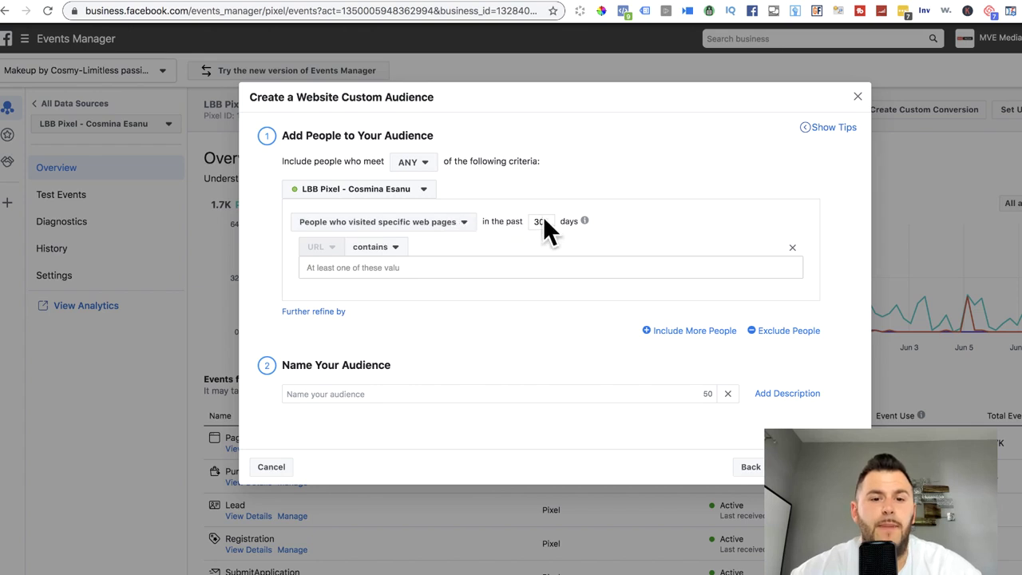
double_click(540, 222)
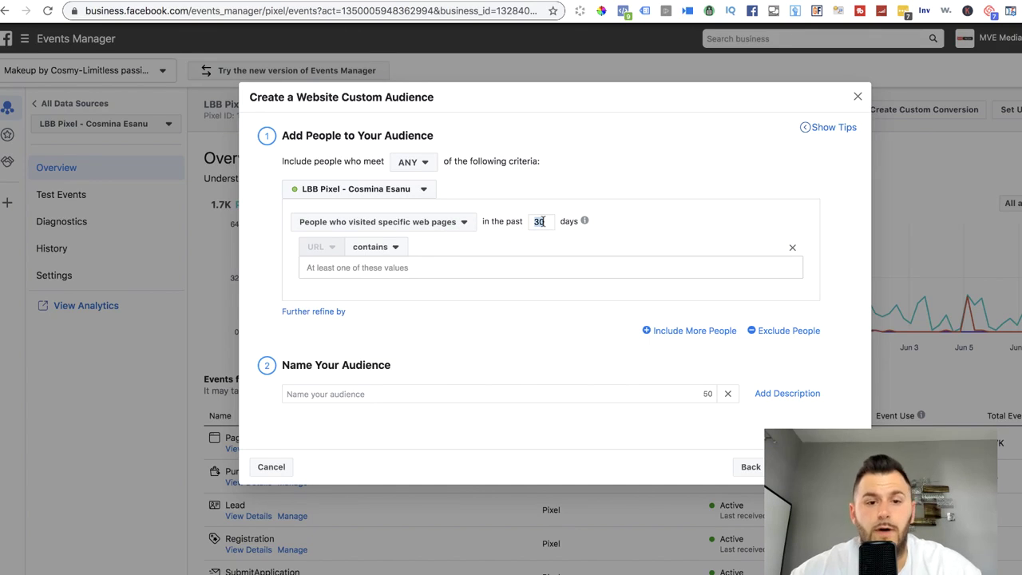
type("90")
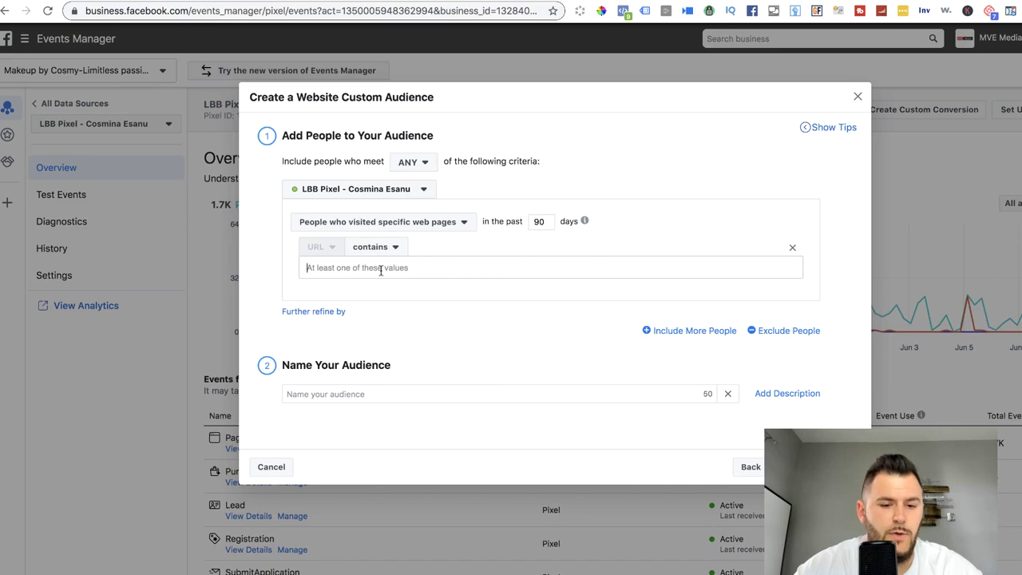
key("ctrl+v")
Name the audience "Lash Webby Confirmation Page Visitors | Webby lead"
left_click(336, 407)
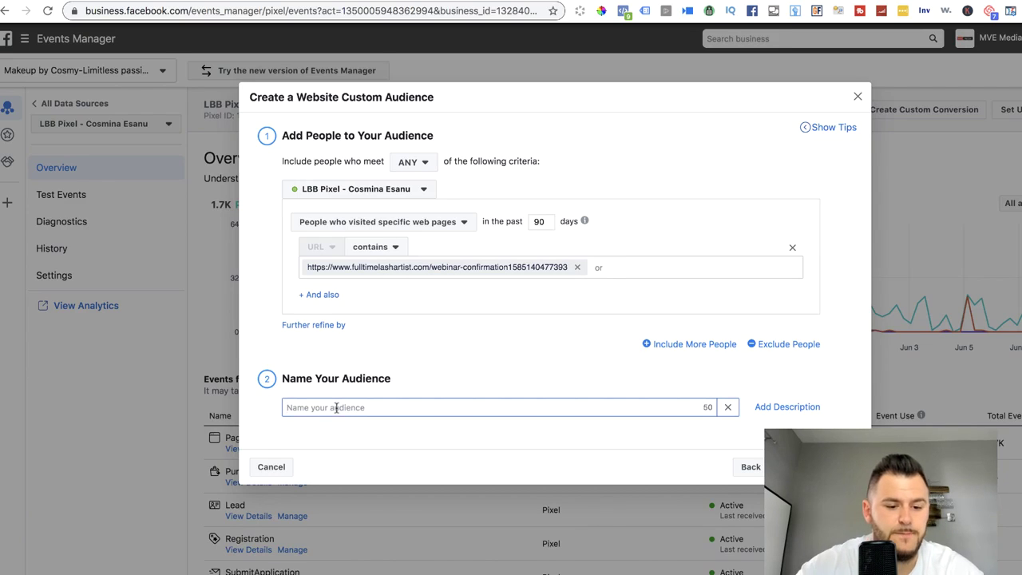
type("Las")
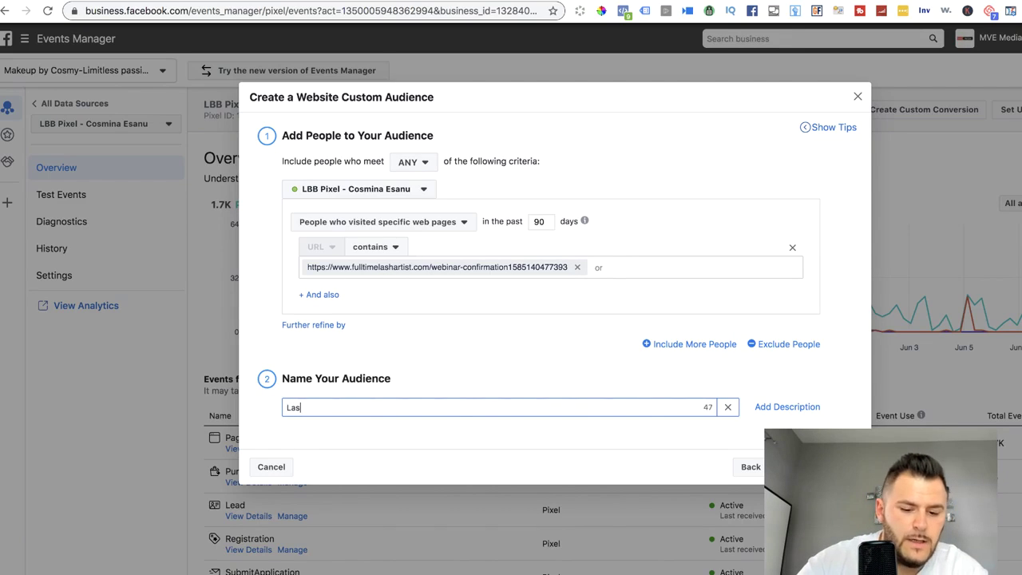
type("h Webby")
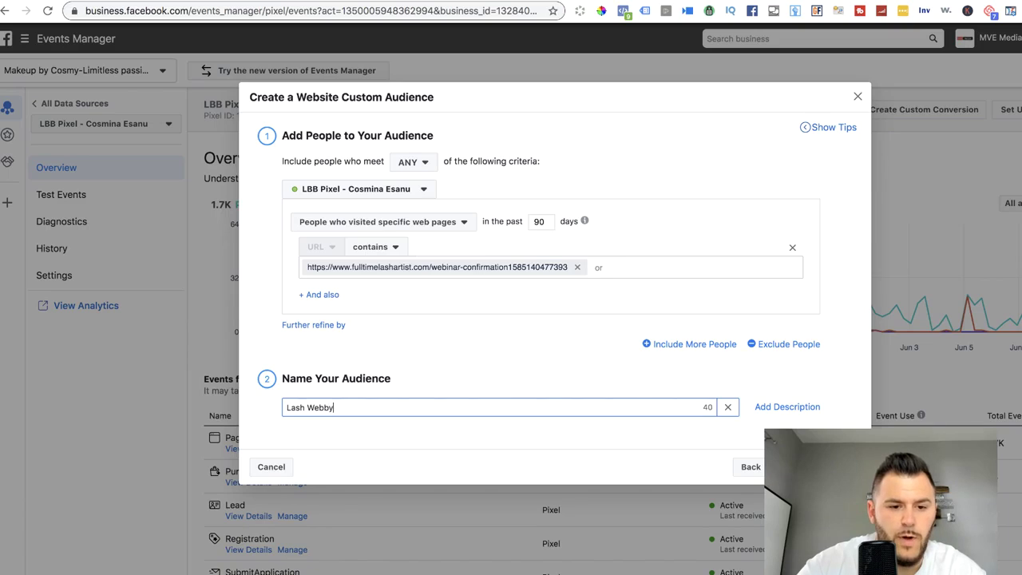
type(" Confirmati")
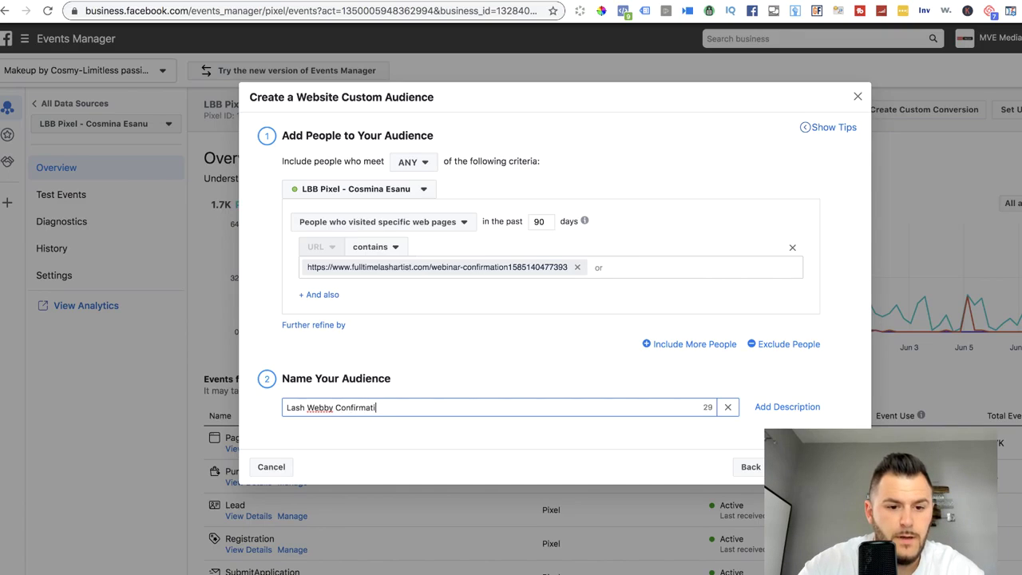
type("on Page")
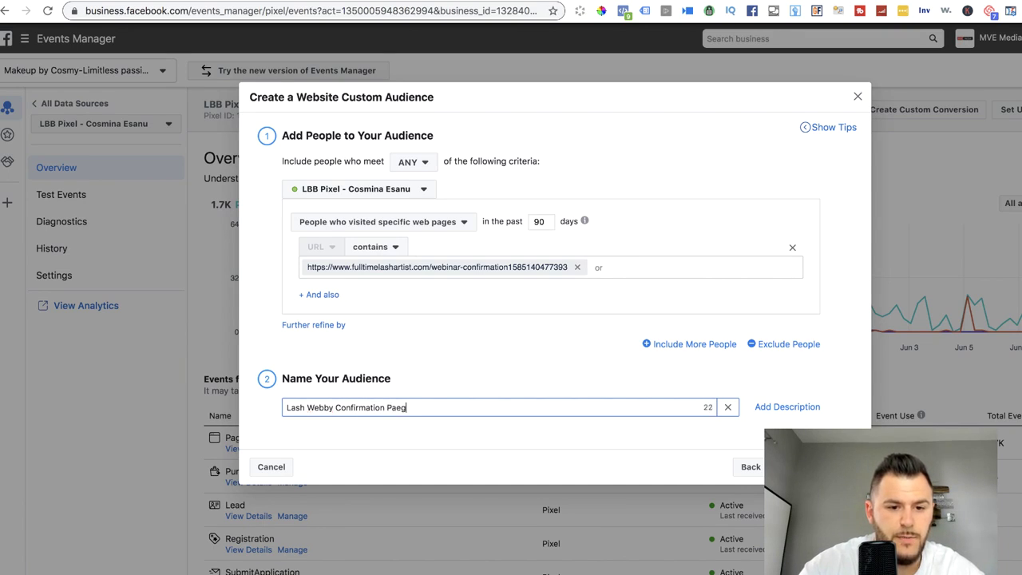
type(" Visi")
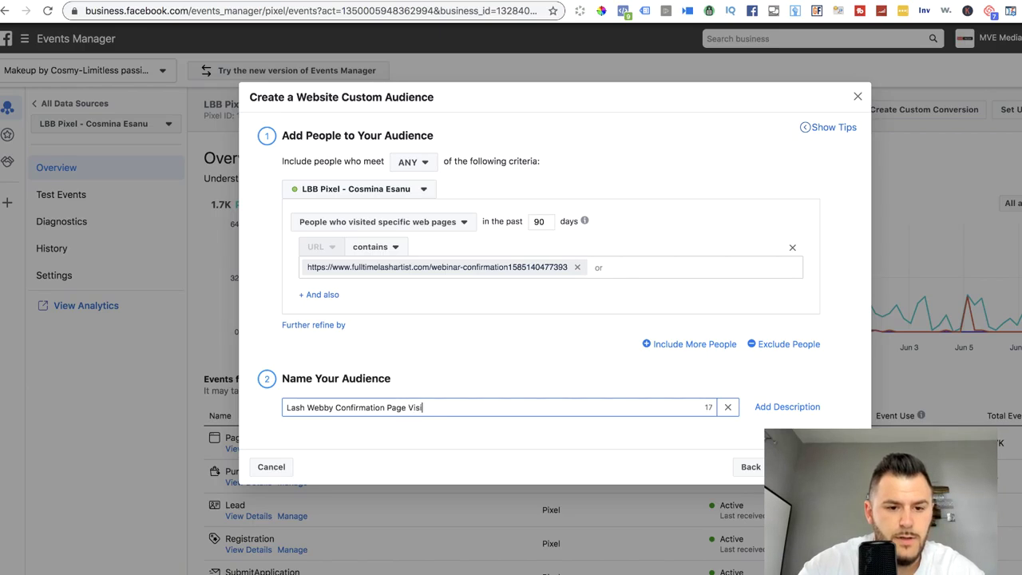
type("tors ( ")
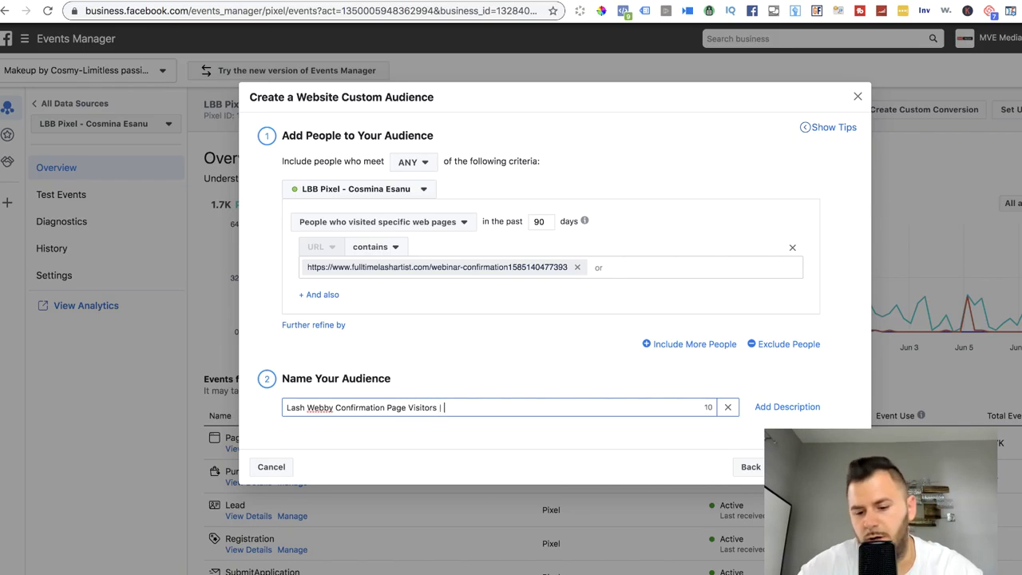
type("Webby e")
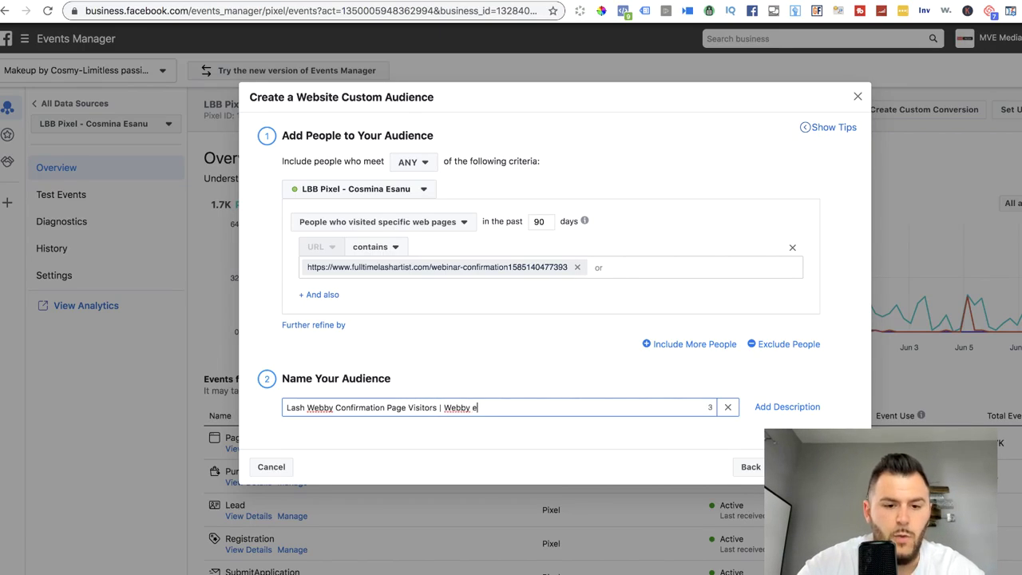
key("BackSpace")
type("lead")
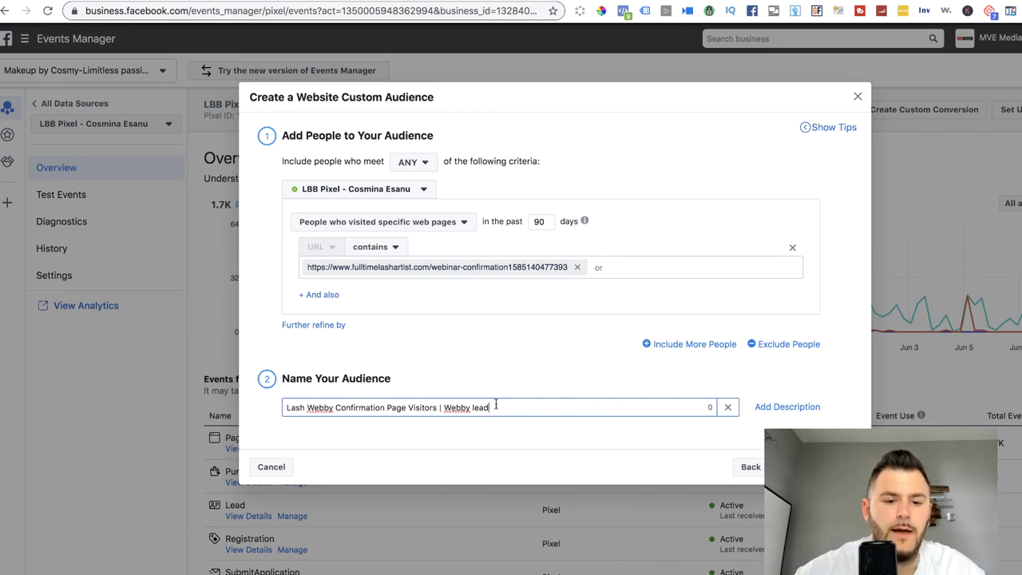
Replace "Webby lead" in the audience name with "90 Days", create the audience and close the creation dialog
left_click_drag(495, 407, 445, 406)
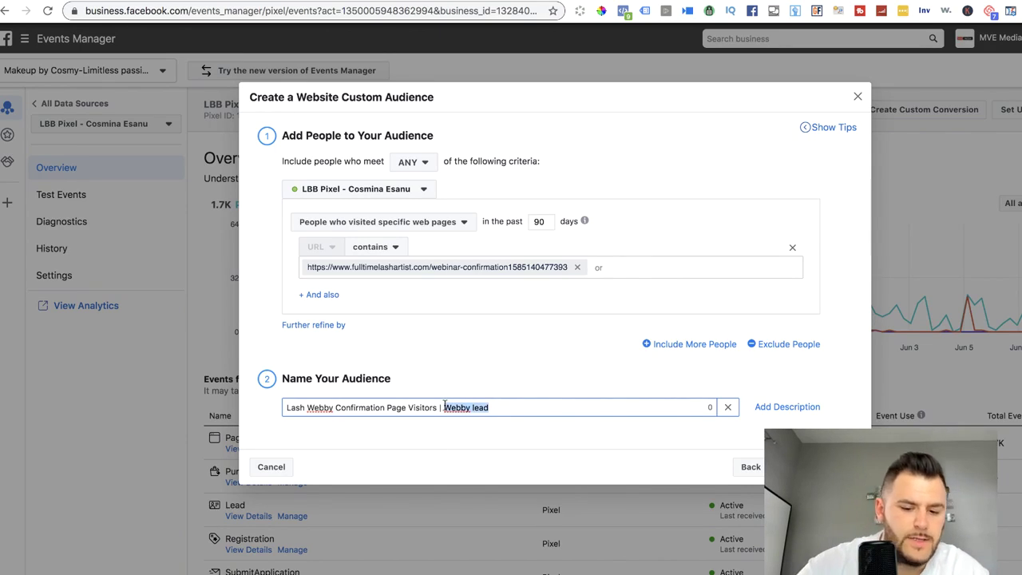
type("90 Days")
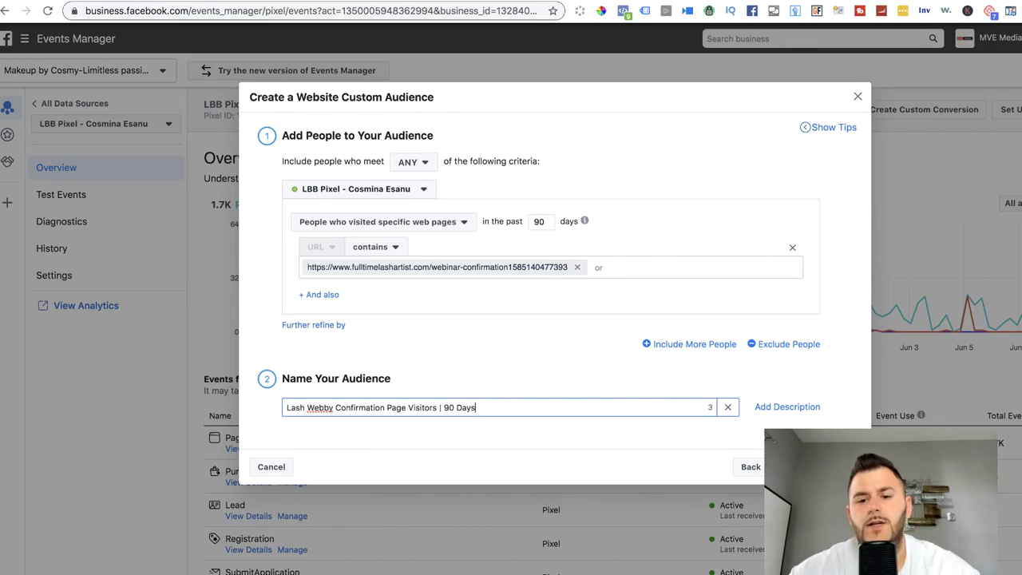
left_click(816, 467)
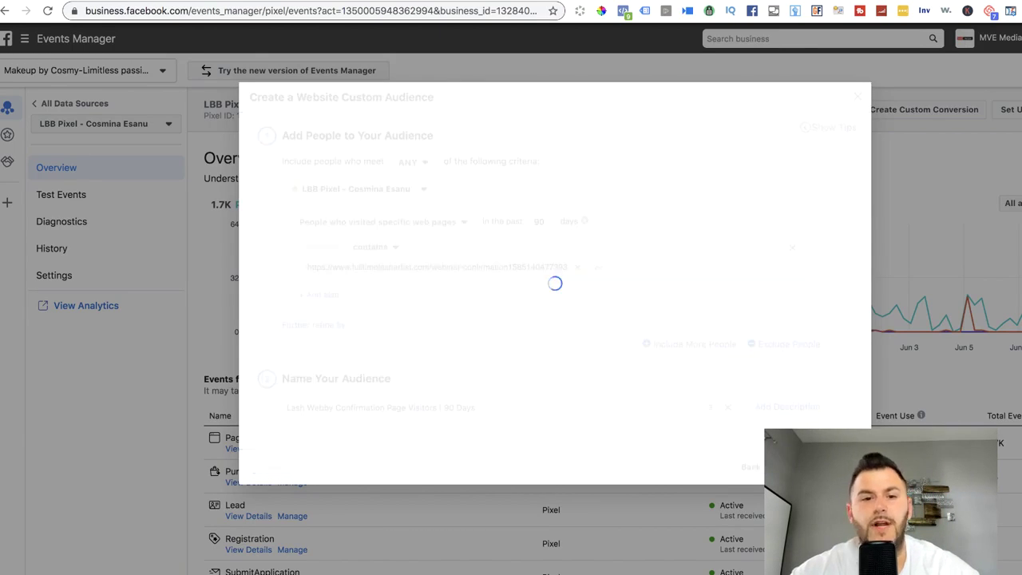
left_click(843, 411)
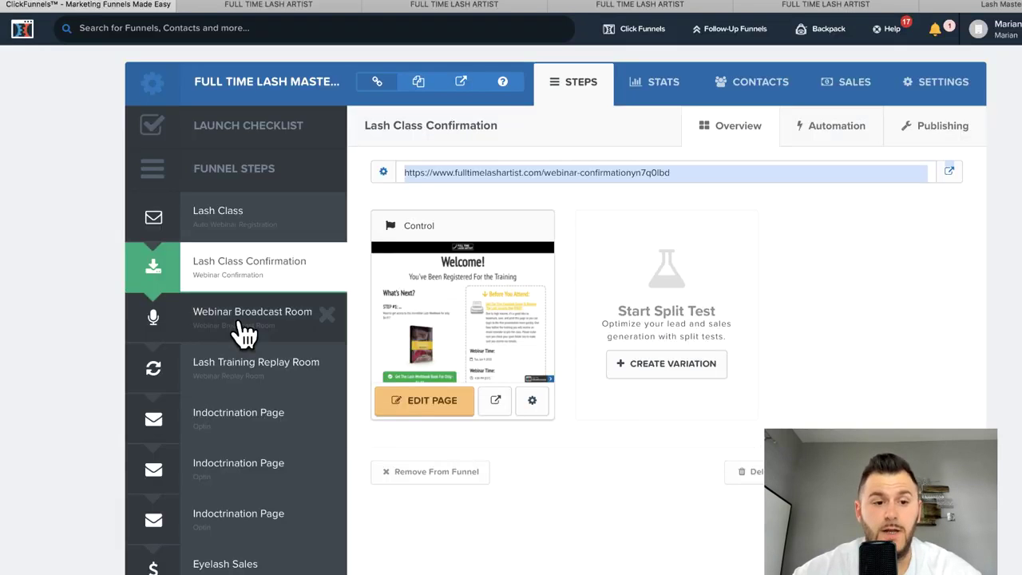
Switch to ClickFunnels and review the funnel's step list from Lash Class down to Lash Strategy Call
left_click(360, 370)
scroll(360, 370, "down", 1)
scroll(256, 255, "down", 4)
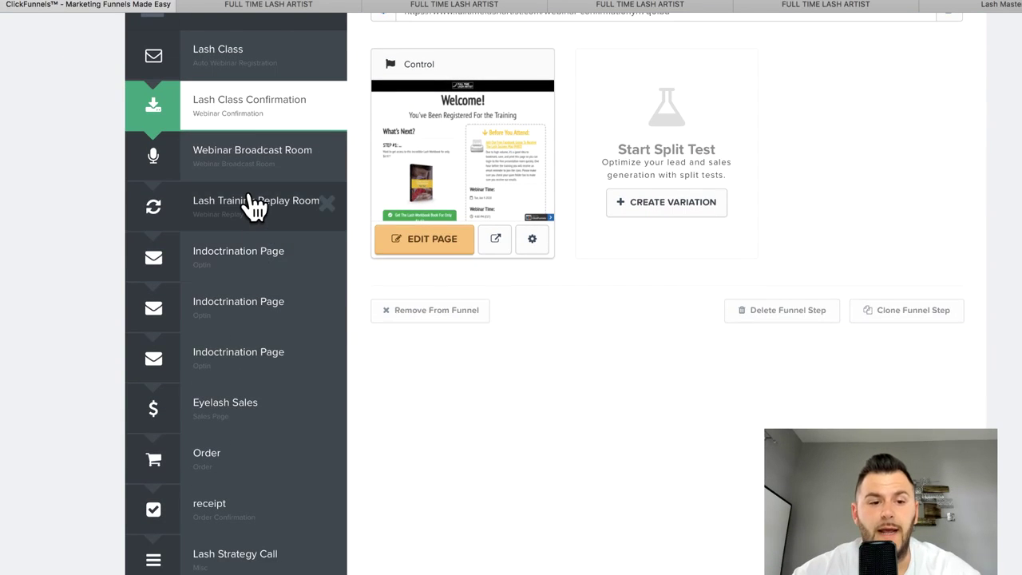
scroll(267, 312, "down", 1)
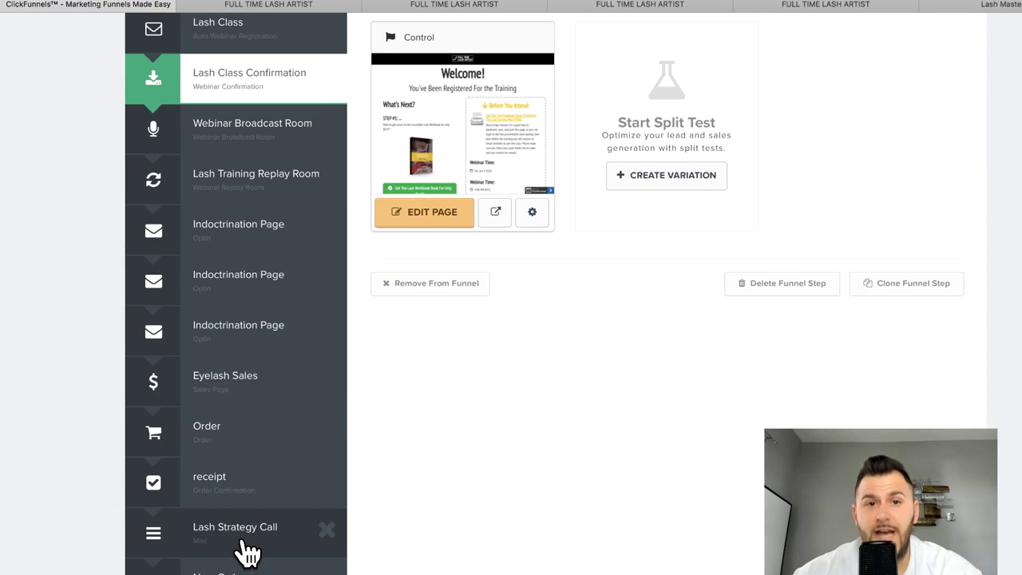
scroll(255, 399, "up", 5)
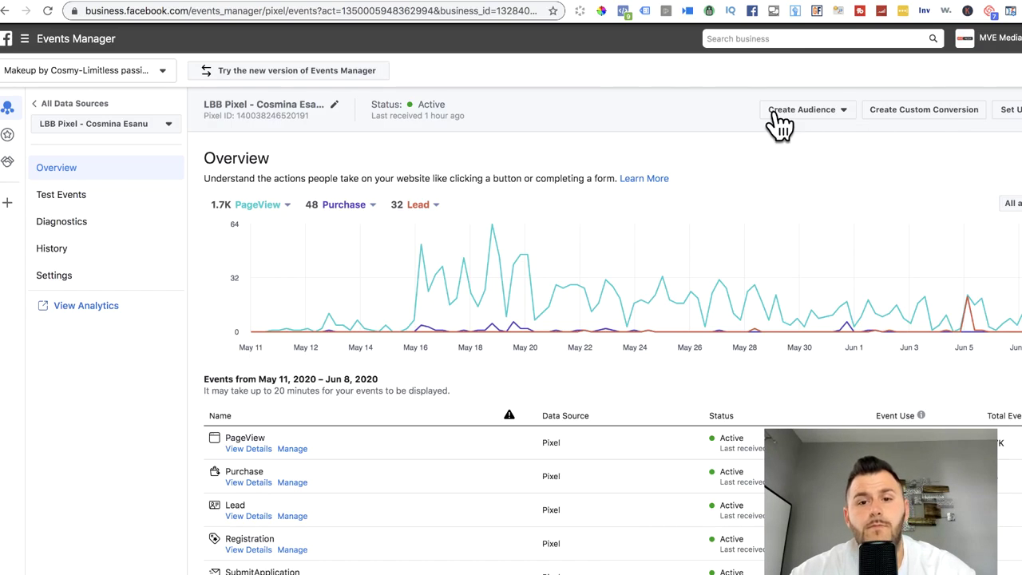
Start a new custom conversion for the LBB Pixel in Events Manager
left_click(897, 113)
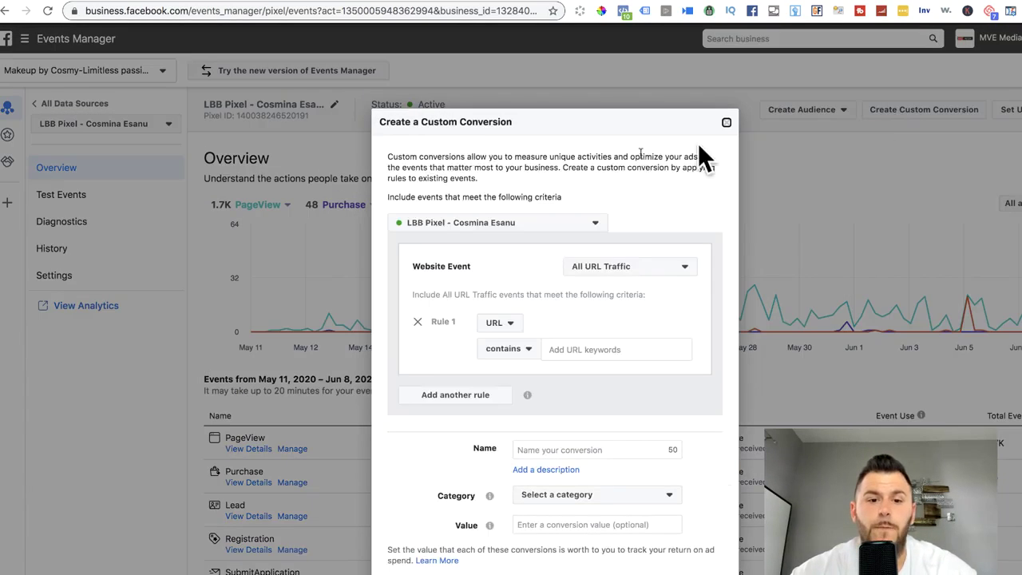
scroll(684, 286, "down", 1)
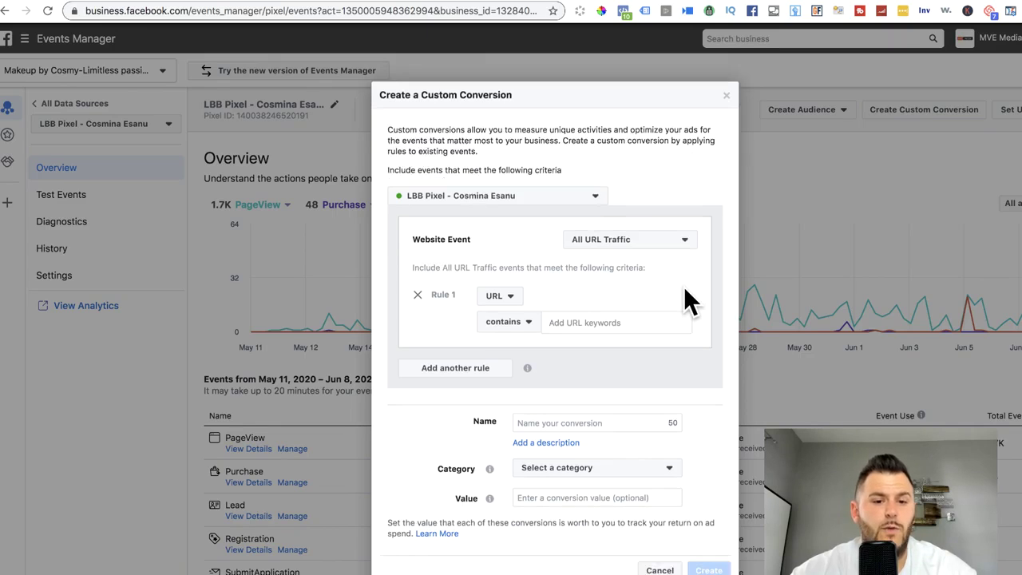
scroll(685, 291, "down", 1)
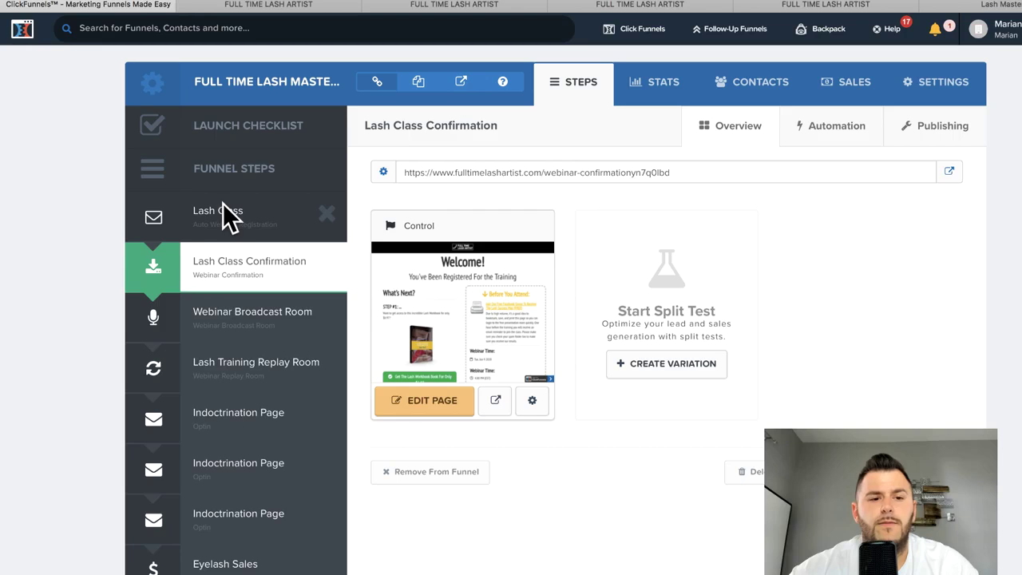
In ClickFunnels, view the Lash Class step, open Lash Class Confirmation and select its page URL
left_click(170, 213)
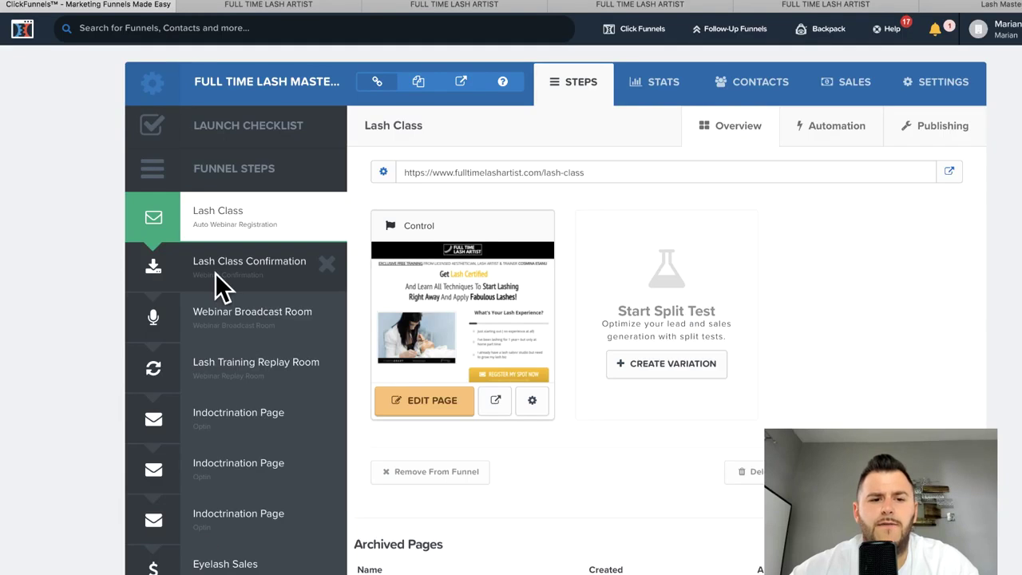
left_click(227, 275)
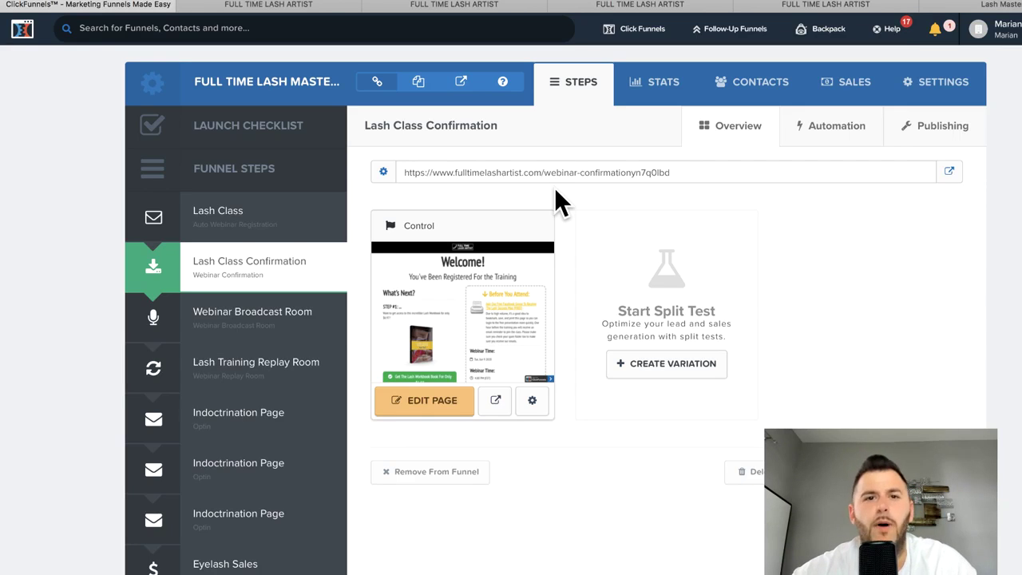
left_click(502, 170)
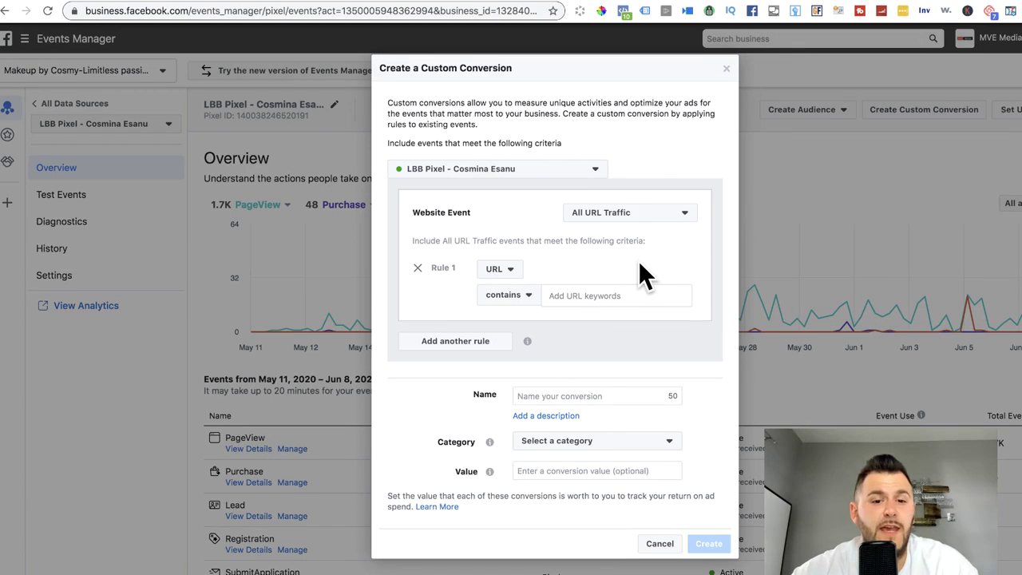
In Events Manager, keep All URL Traffic as the website event and set the conversion rule to URL equals the copied fulltimelashartist.com address
left_click(519, 295)
left_click(519, 352)
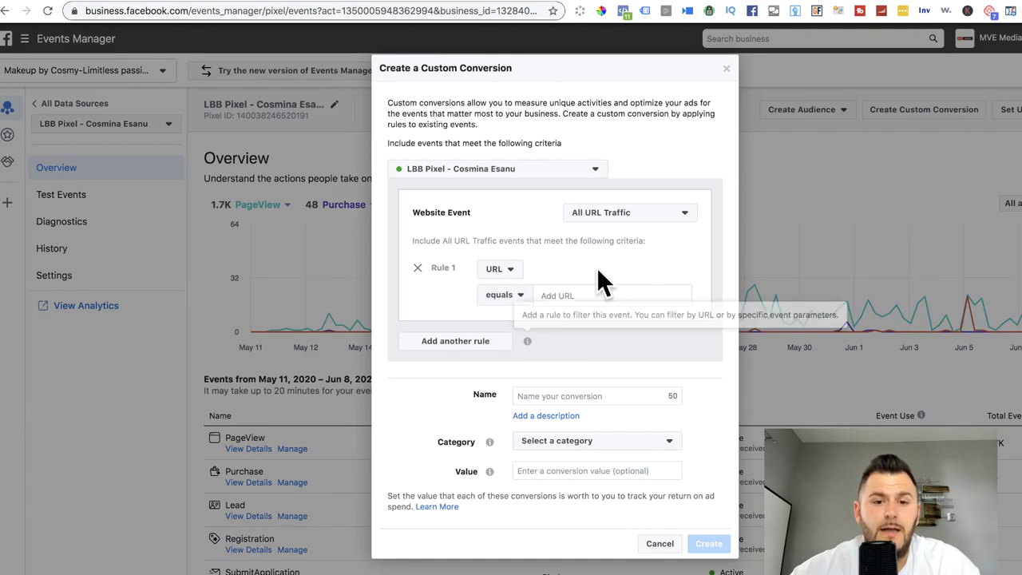
left_click(612, 223)
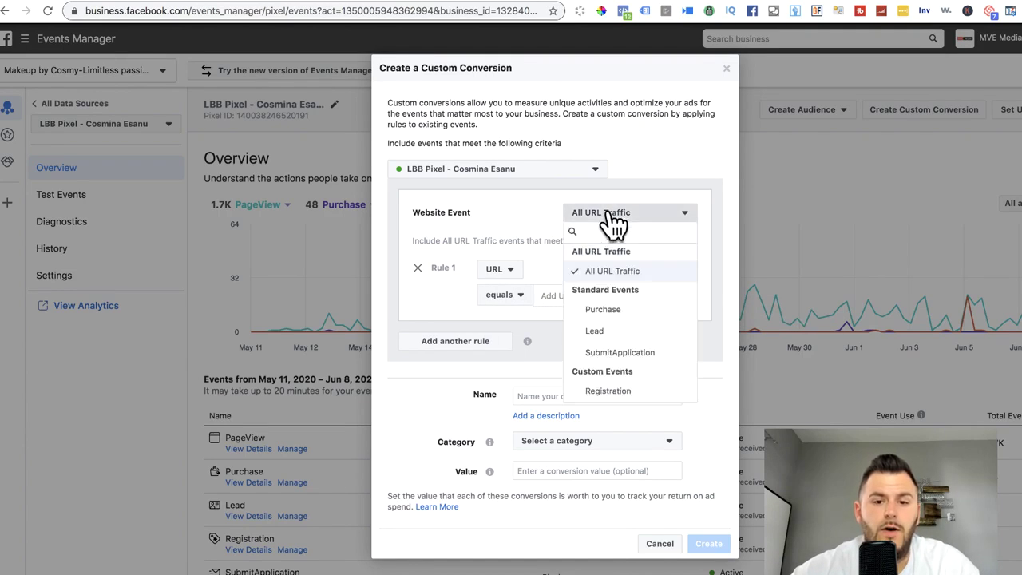
left_click(614, 223)
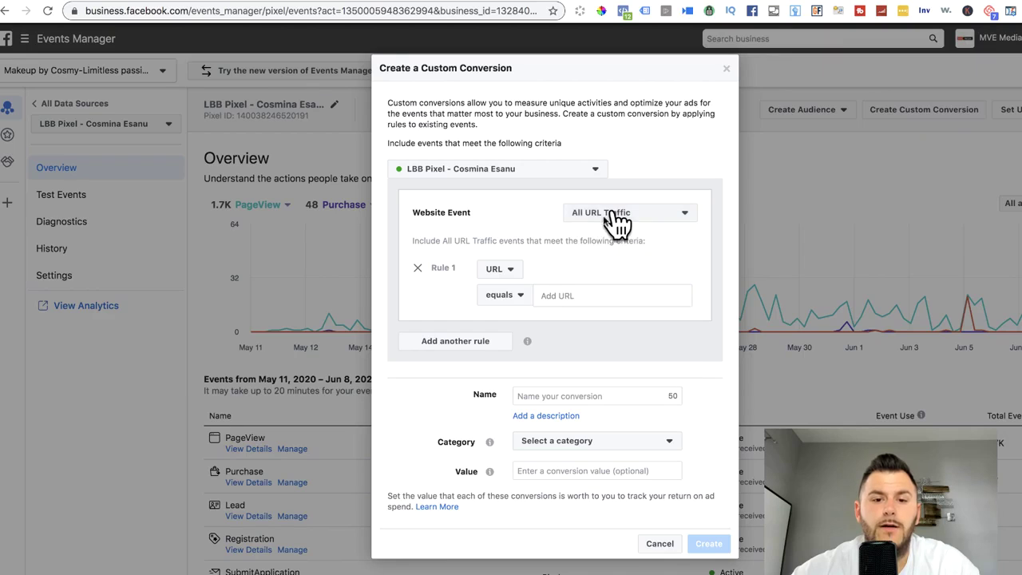
left_click(565, 295)
key("ctrl+v")
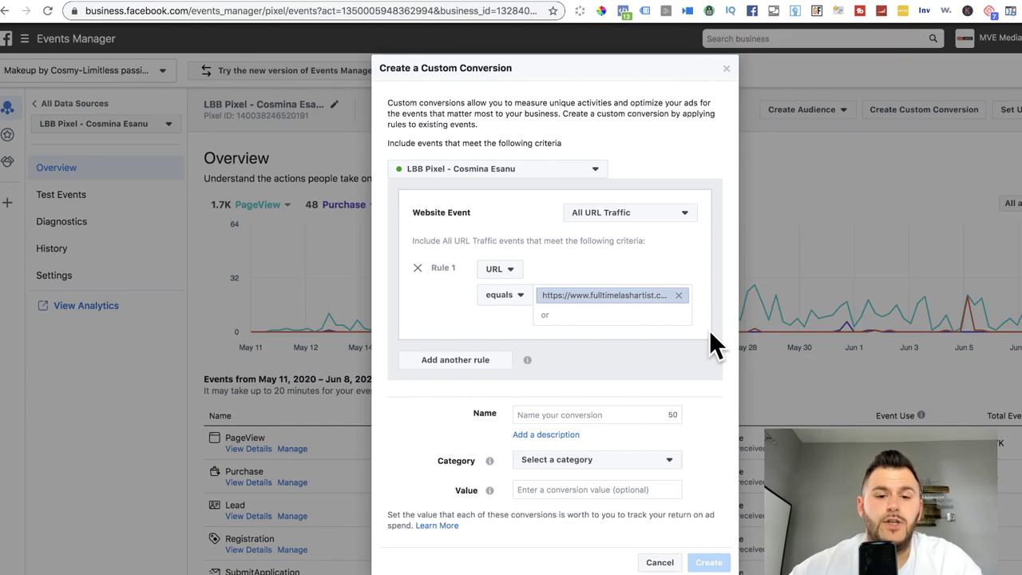
Name the custom conversion "Lash Webinar Leads"
scroll(709, 330, "down", 1)
left_click(545, 382)
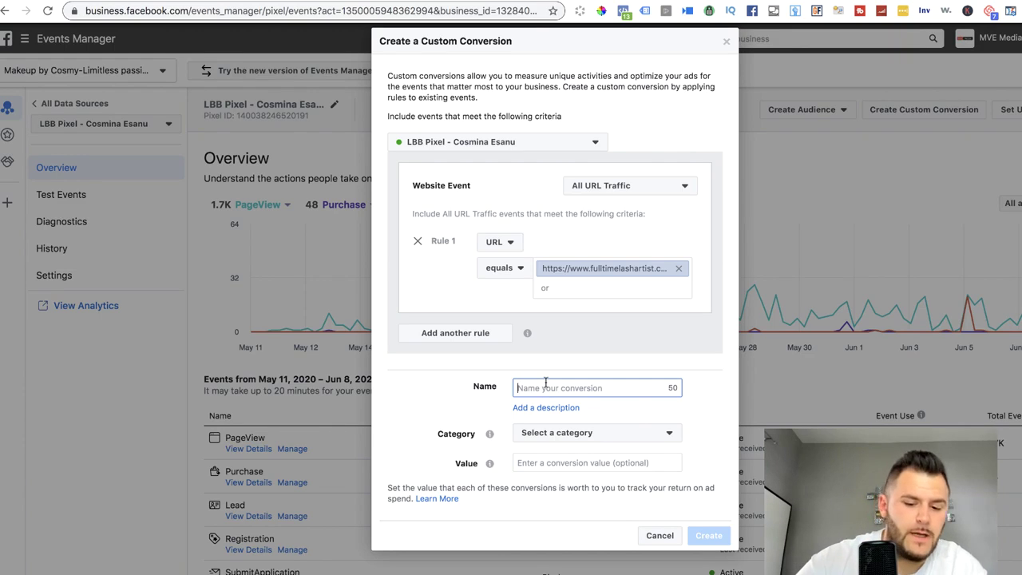
type("Lash Webinar L")
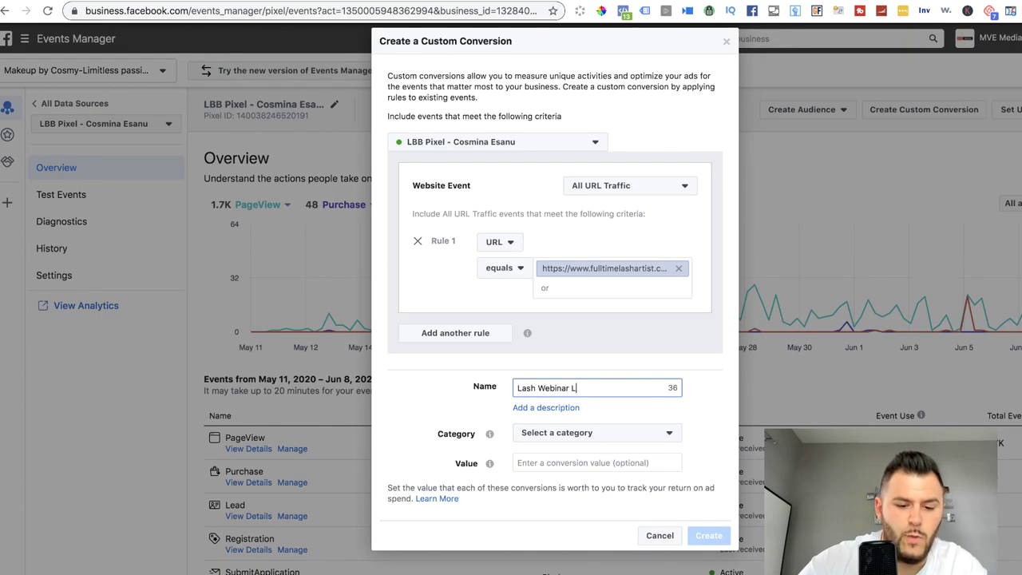
type("eads")
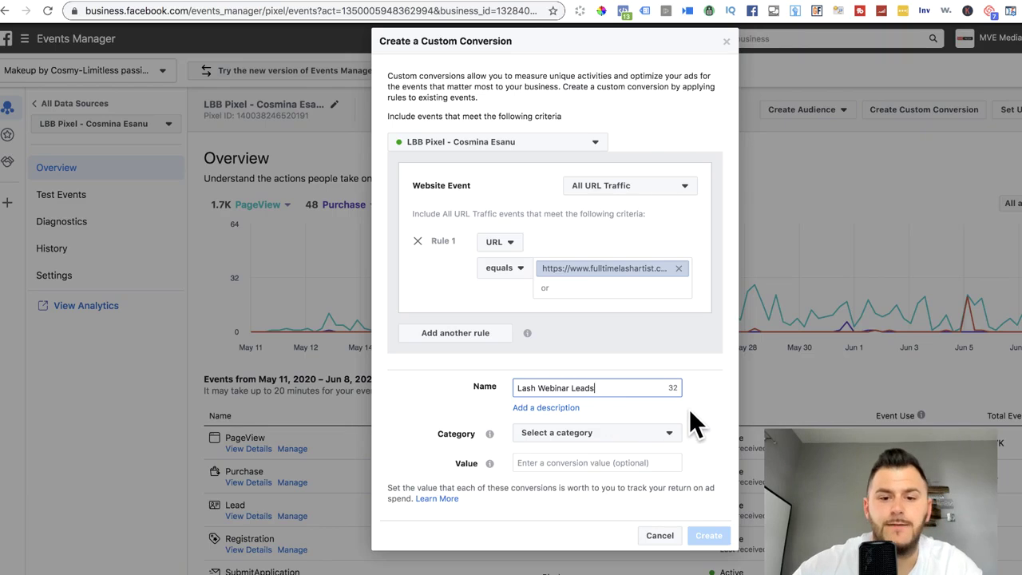
Set the category of the Lash Webinar Leads custom conversion to Lead
left_click(568, 437)
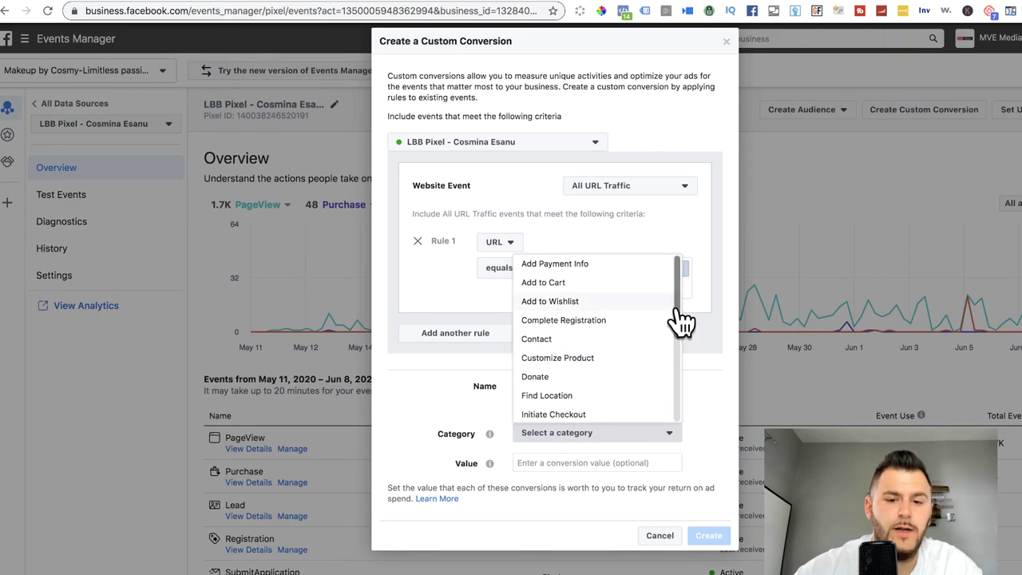
left_click_drag(677, 312, 677, 377)
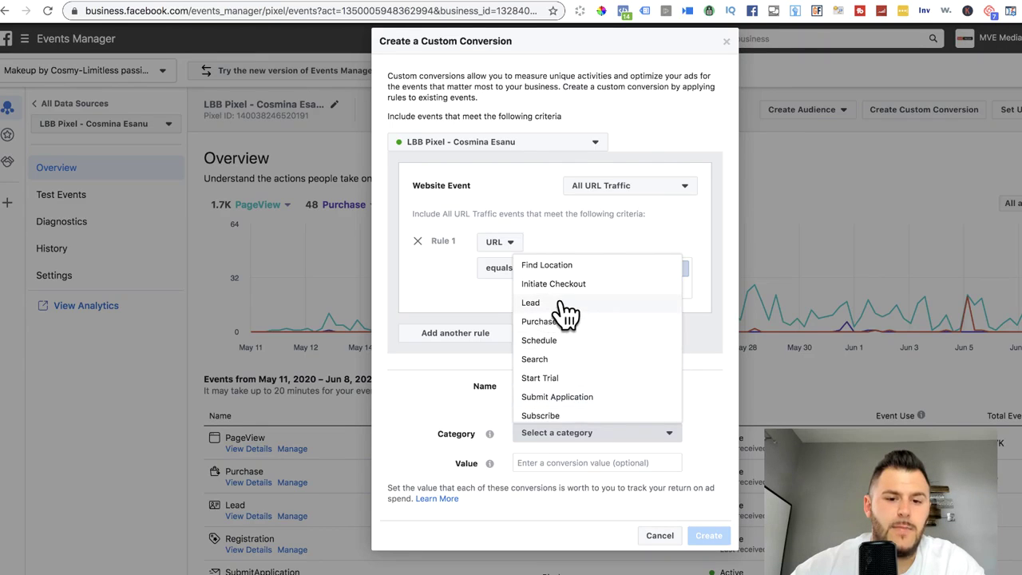
scroll(619, 339, "up", 3)
key("Down")
key("Down")
key("Down")
key("Down")
key("Down")
key("Down")
key("Down")
key("Down")
key("Down")
key("Down")
key("Down")
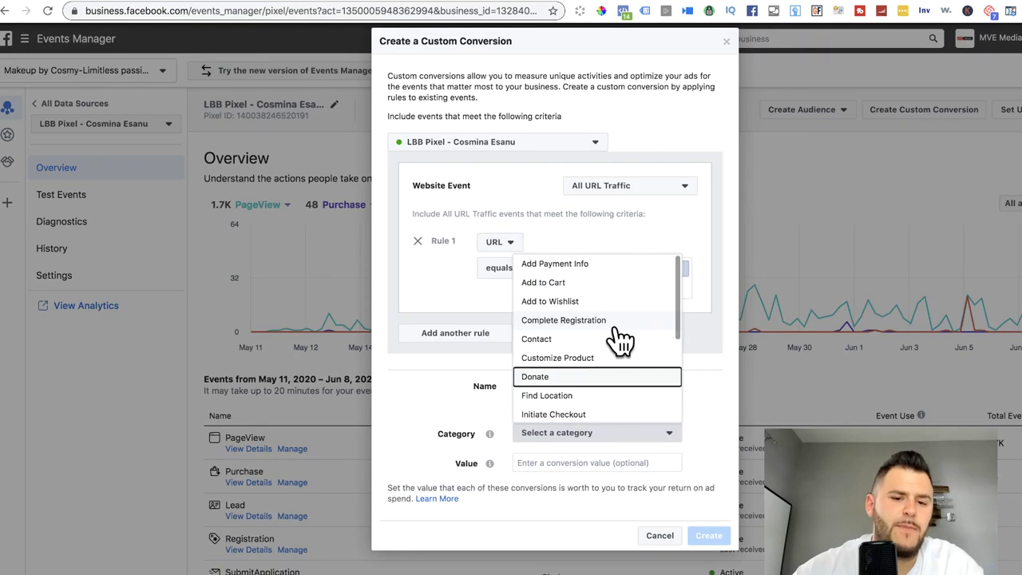
key("Up")
key("Up")
key("Up")
key("Up")
key("Up")
key("Up")
key("Up")
key("Up")
key("Up")
key("Up")
key("Up")
key("Up")
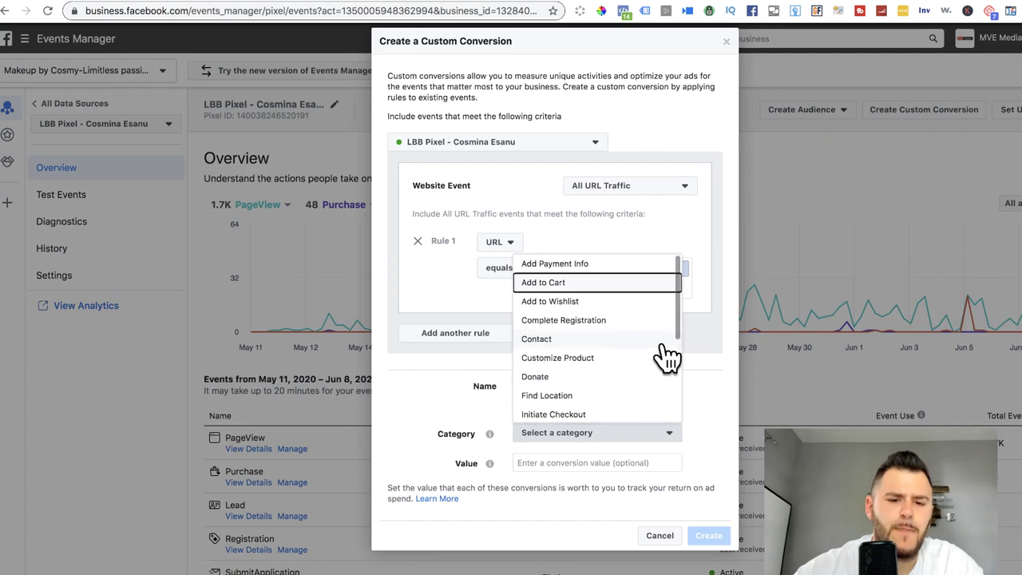
key("Down")
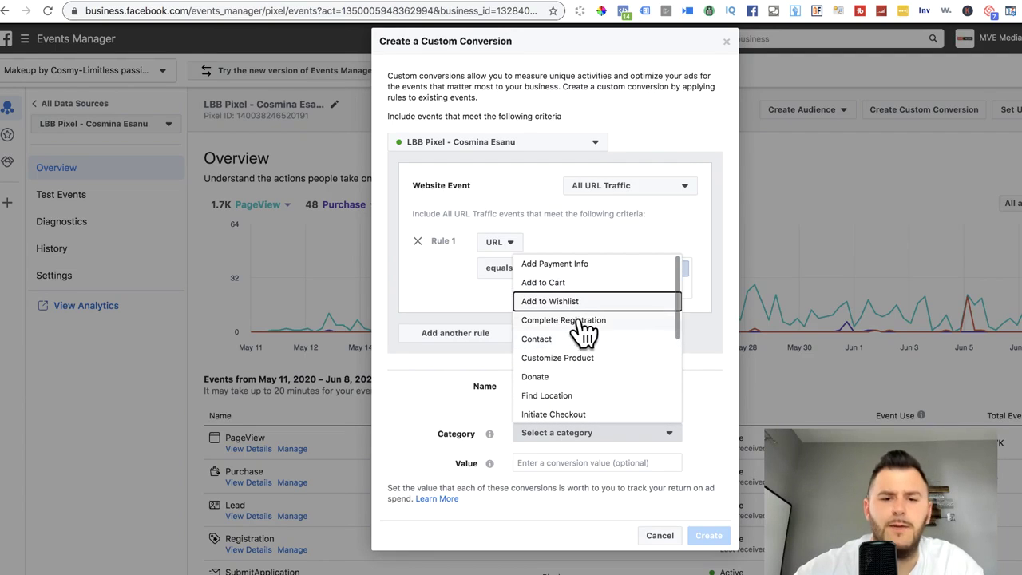
key("Down")
key("Down")
key("Down")
key("Down")
key("Down")
key("Down")
key("Down")
key("Down")
key("Down")
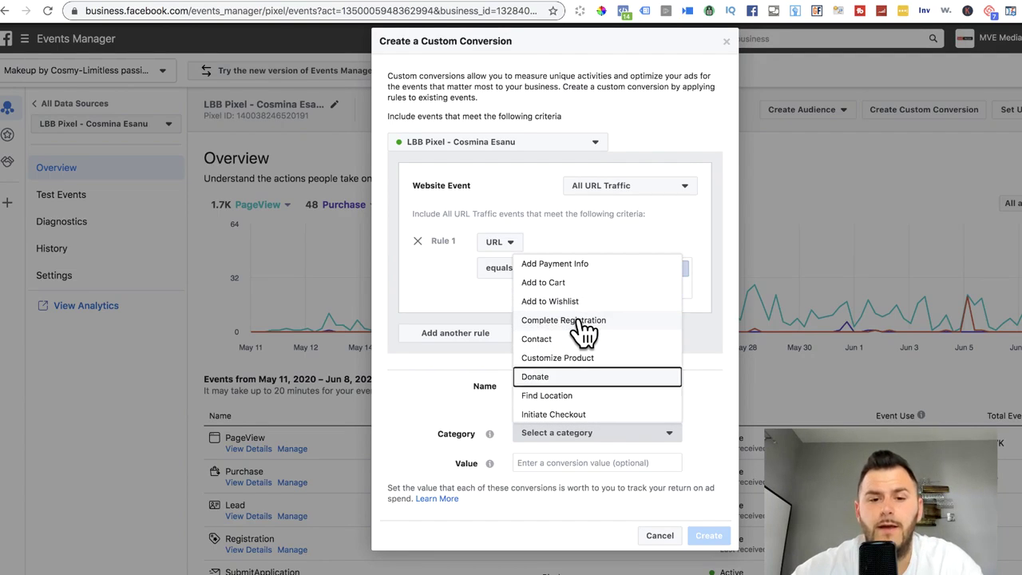
left_click(556, 339)
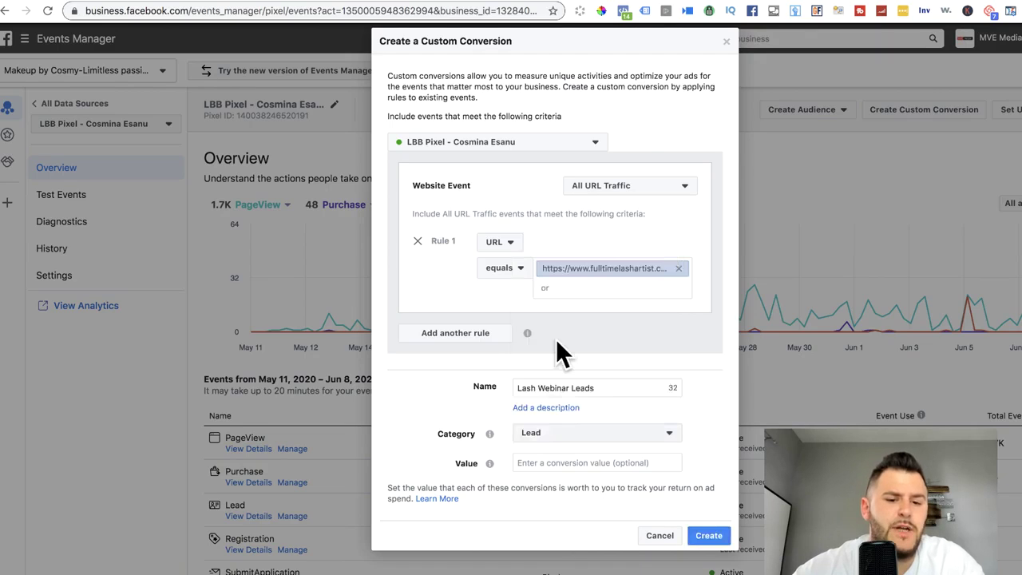
In ClickFunnels, open the funnel's Order step and preview its live page
left_click(557, 463)
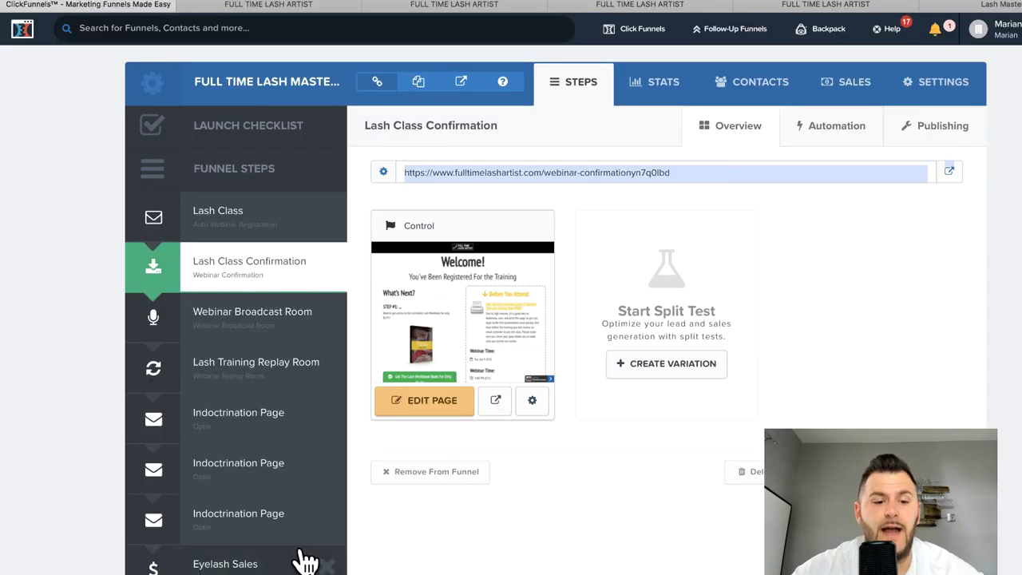
left_click(367, 559)
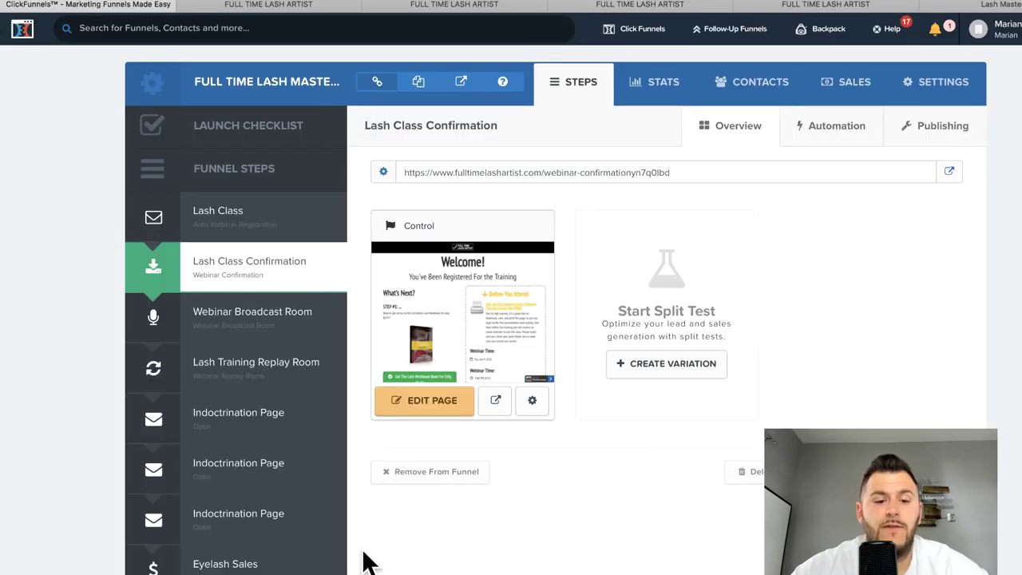
scroll(368, 559, "down", 3)
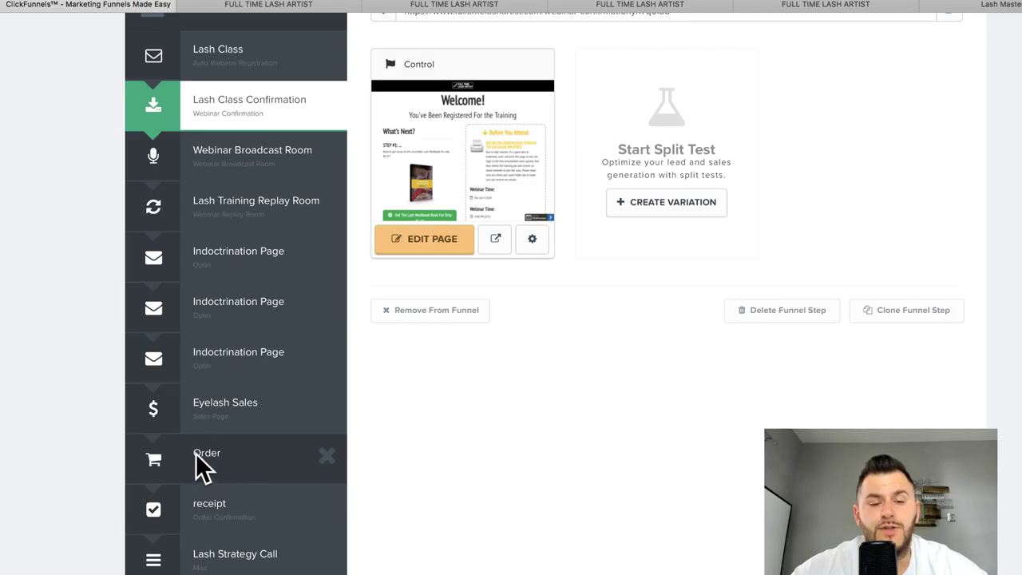
left_click(204, 463)
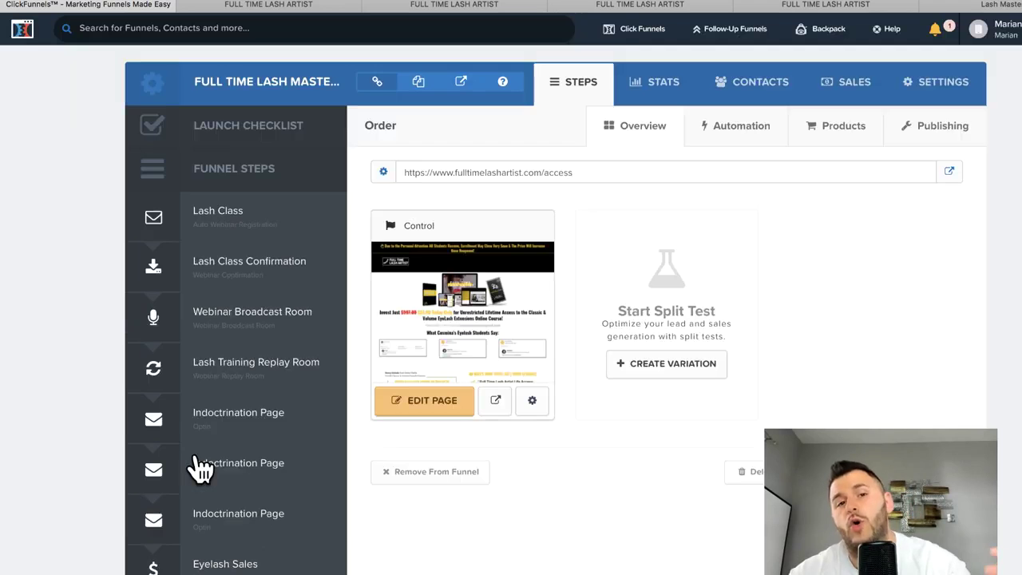
left_click(496, 401)
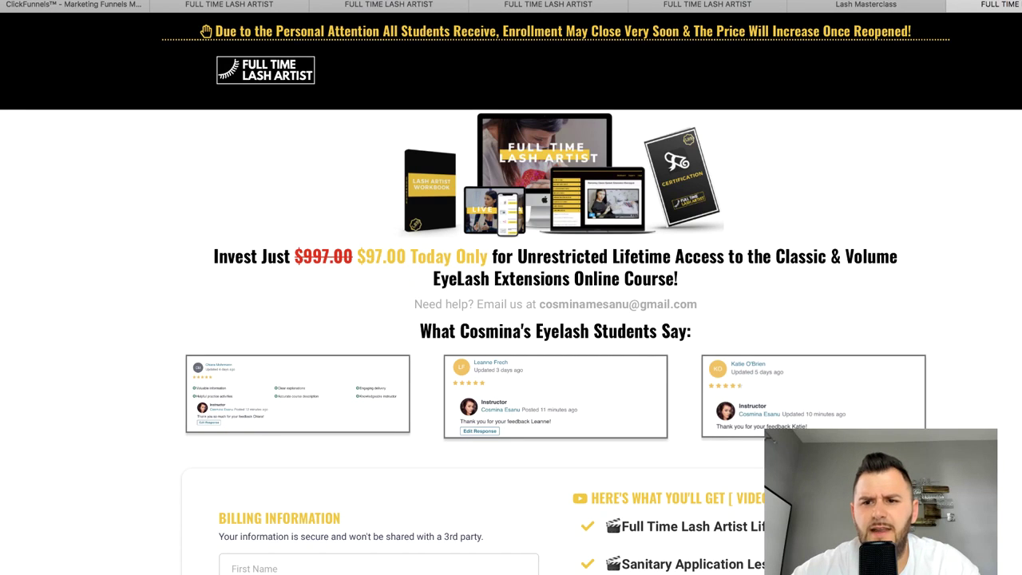
Review the order form's payment options and course prices on the preview page, and dismiss the exit offer popup
scroll(511, 294, "down", 1)
scroll(512, 294, "down", 3)
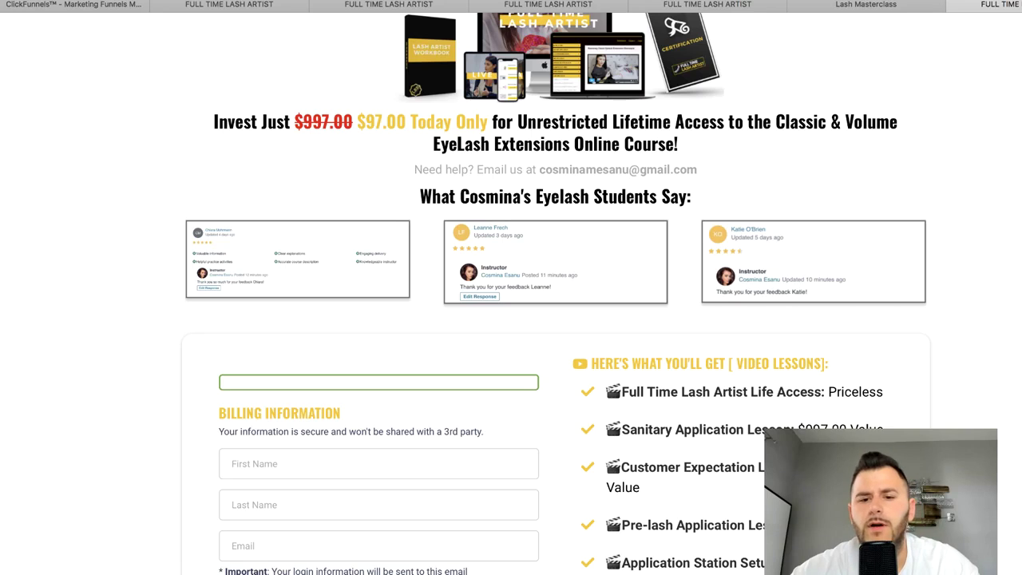
scroll(511, 294, "down", 1)
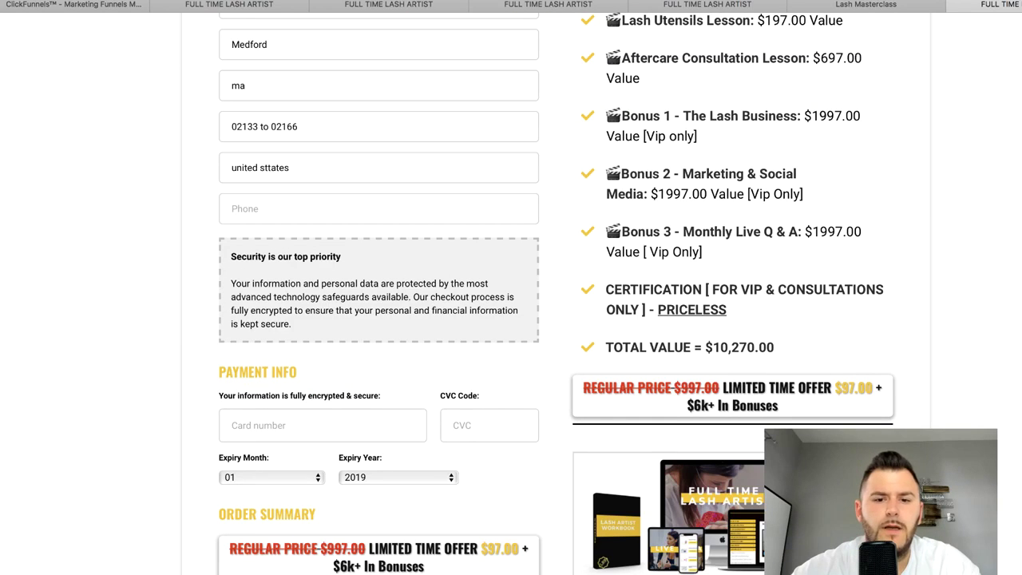
scroll(425, 361, "down", 10)
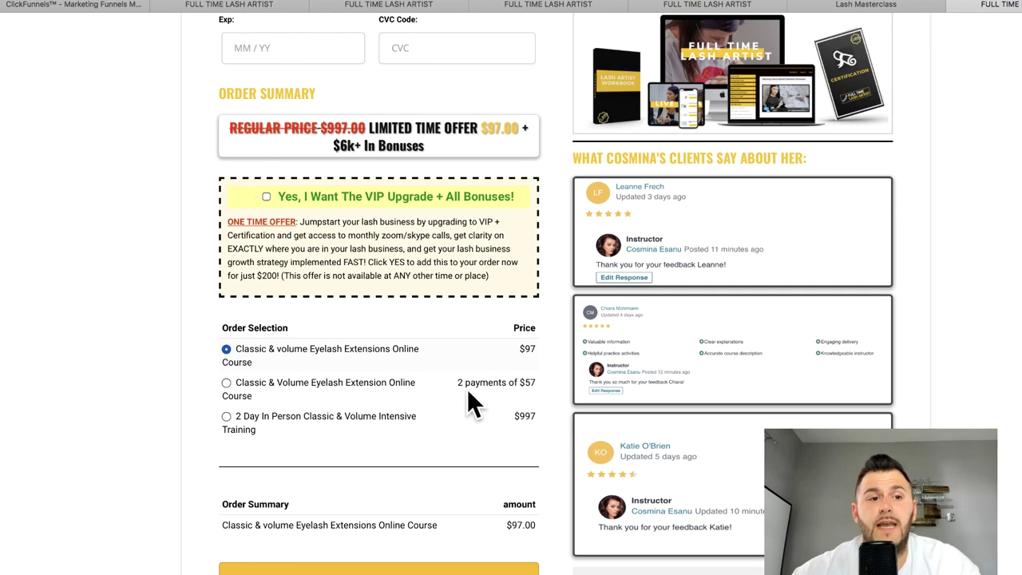
mouse_move(650, 11)
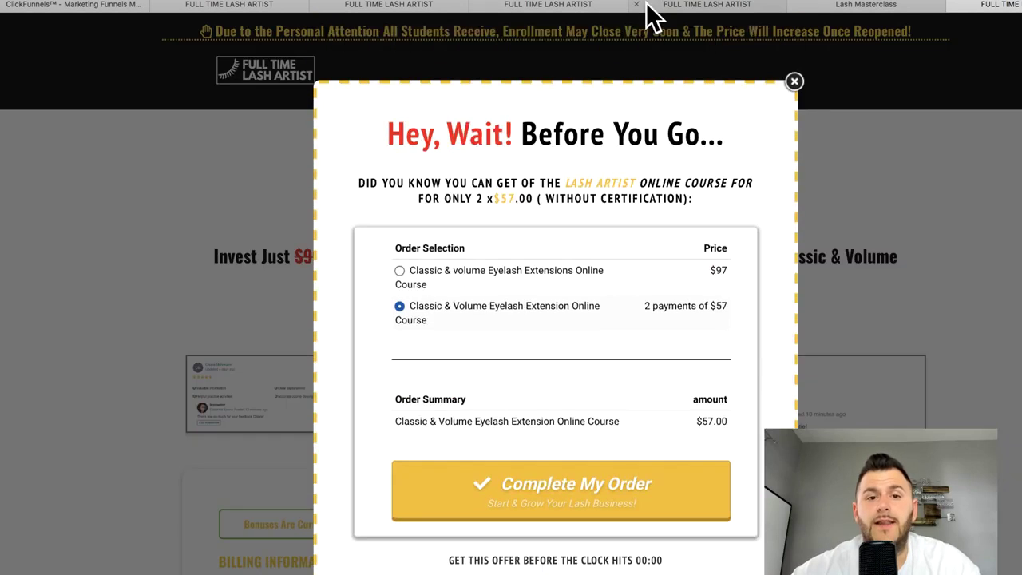
left_click(794, 83)
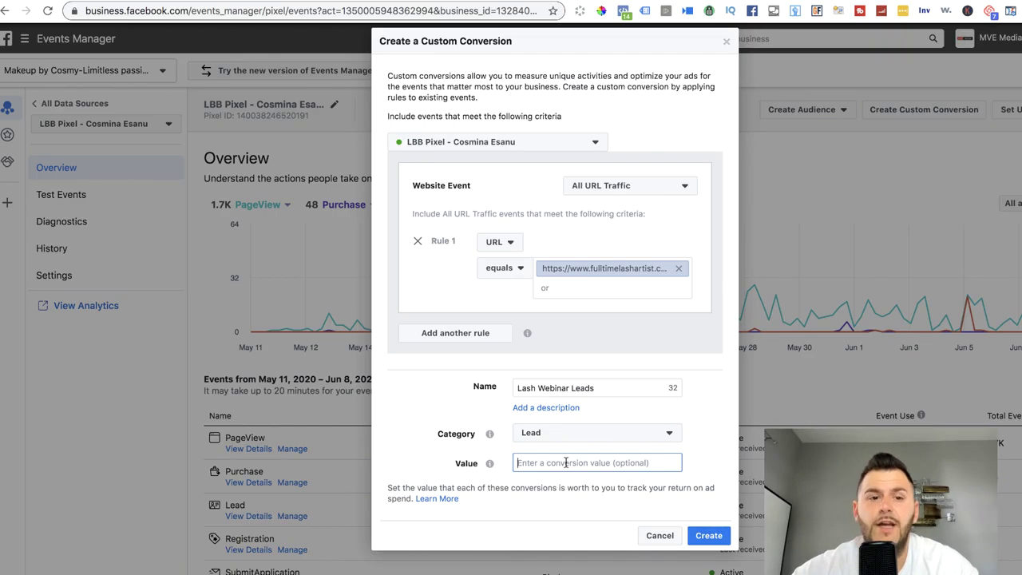
In Events Manager, set the custom conversion's value to 297 and highlight the USD amount below it
type("297")
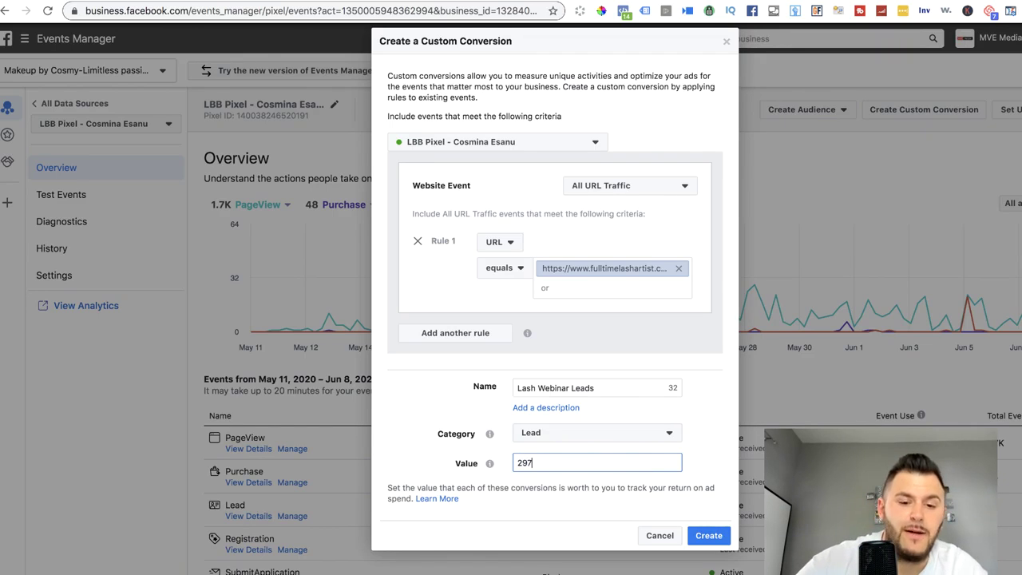
left_click(716, 457)
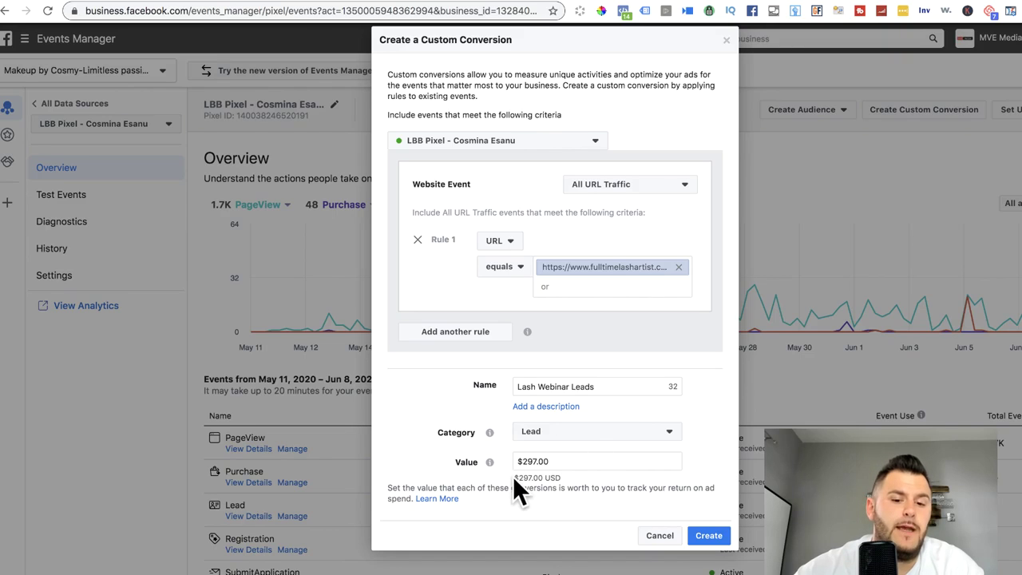
left_click_drag(513, 476, 578, 475)
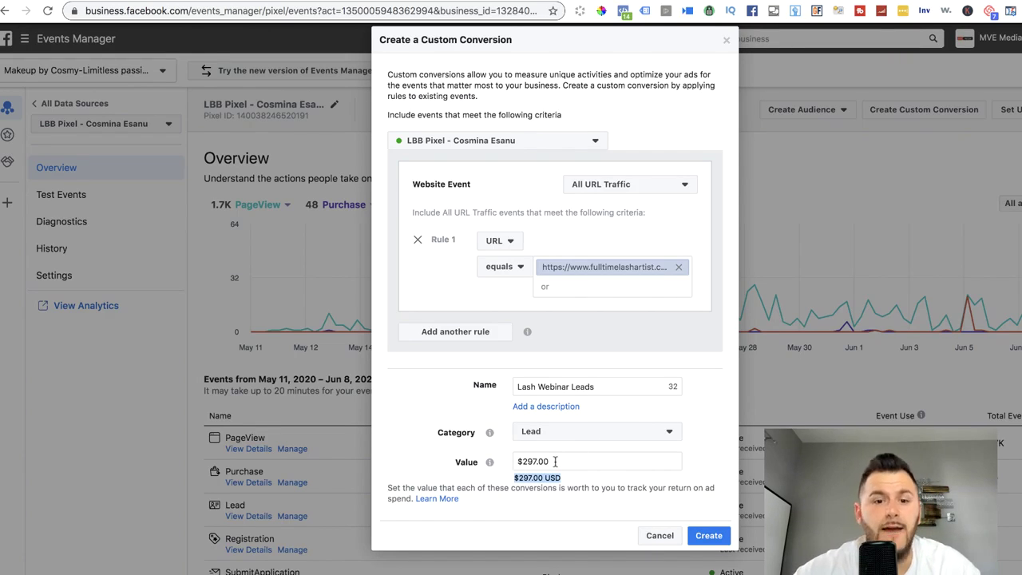
Clear the conversion value and create the Lash Webinar Leads custom conversion
triple_click(554, 461)
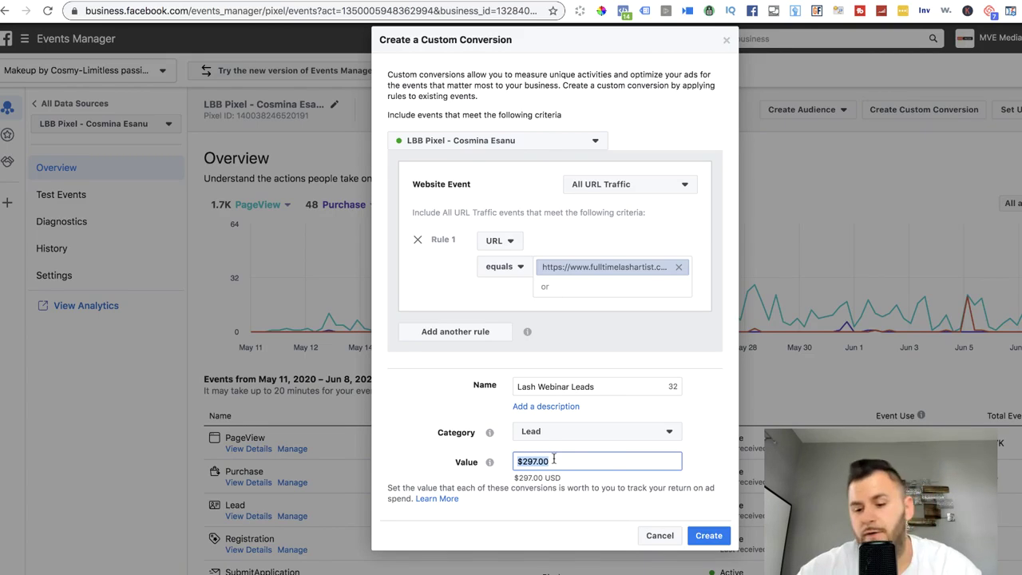
key("BackSpace")
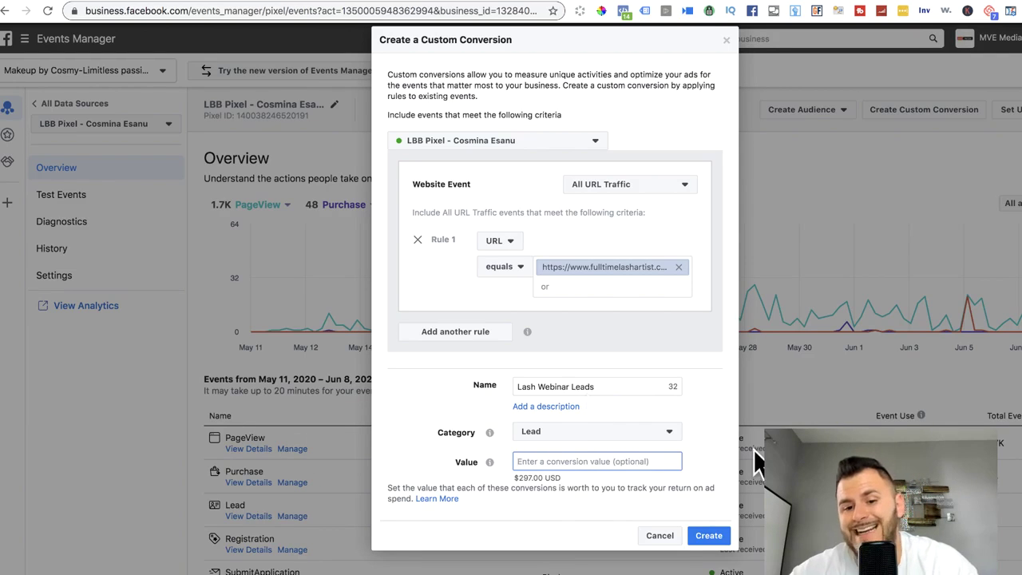
left_click(714, 537)
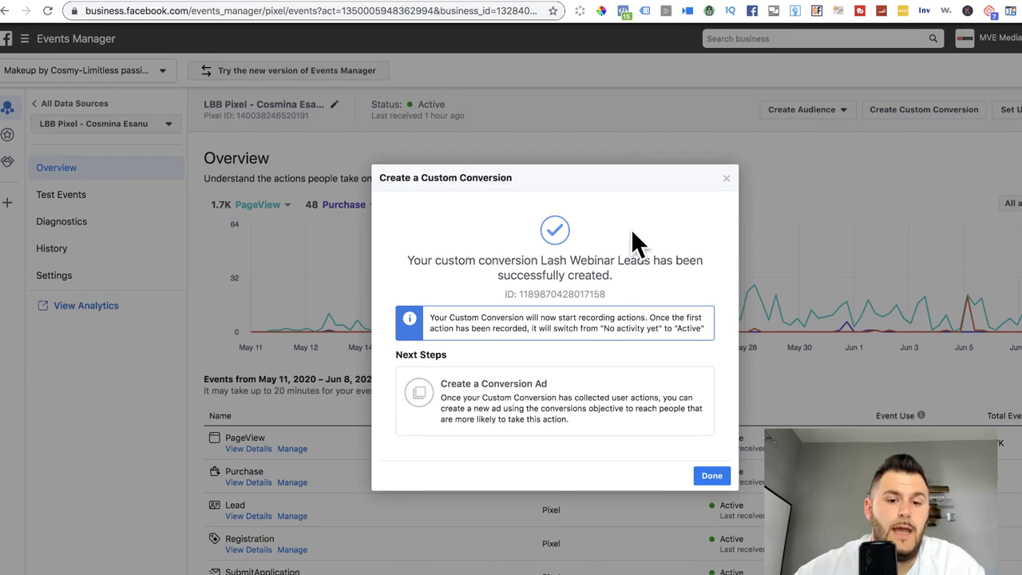
left_click(711, 476)
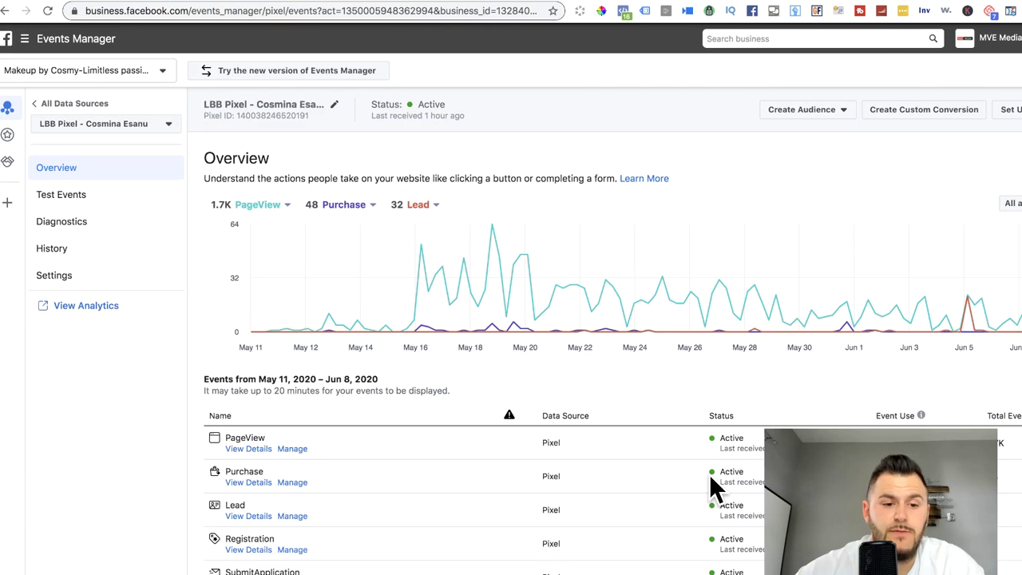
Start installing the LBB Pixel by manually adding its code to the website, and select the base code
mouse_move(388, 307)
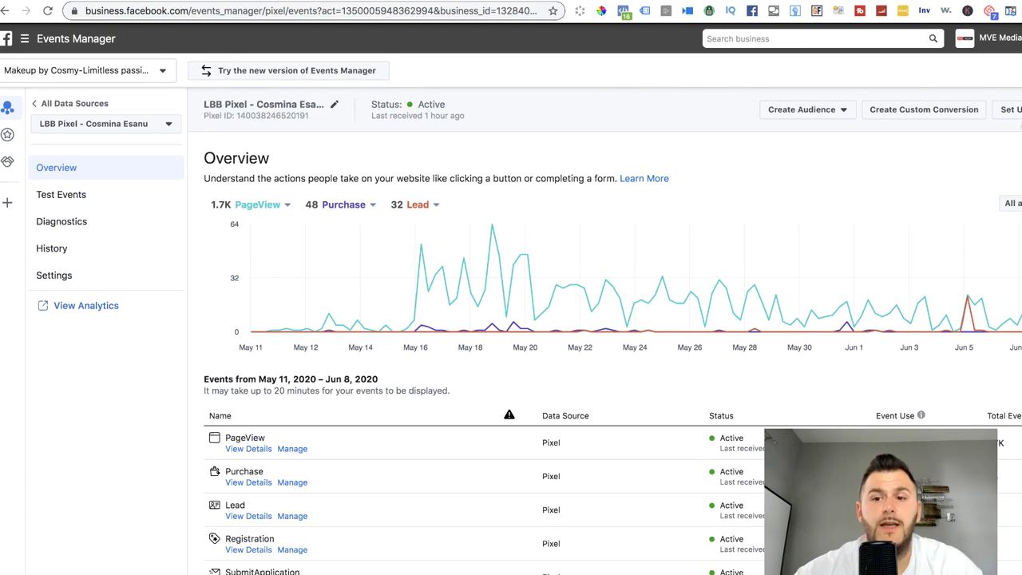
left_click(1010, 109)
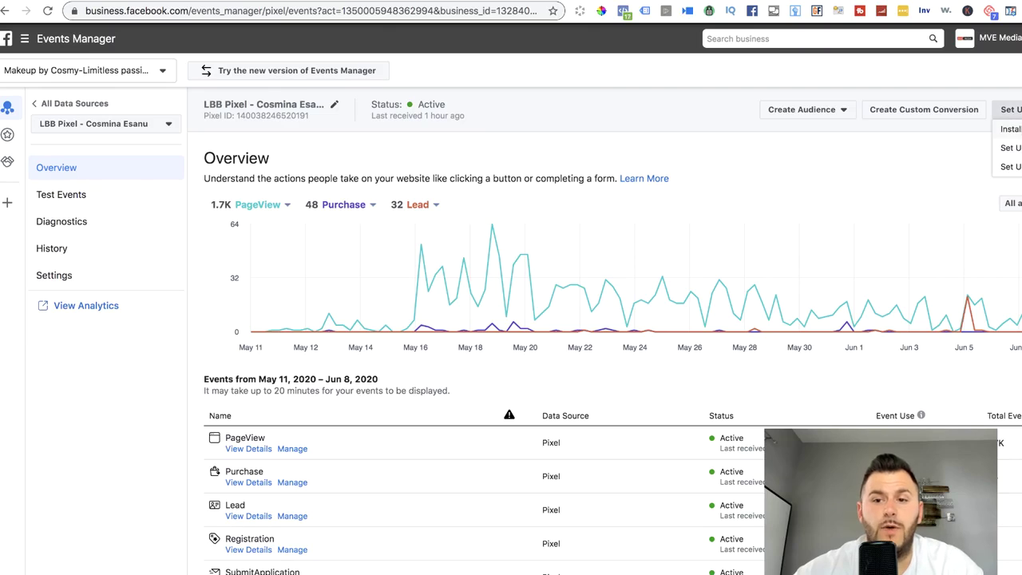
left_click(1007, 128)
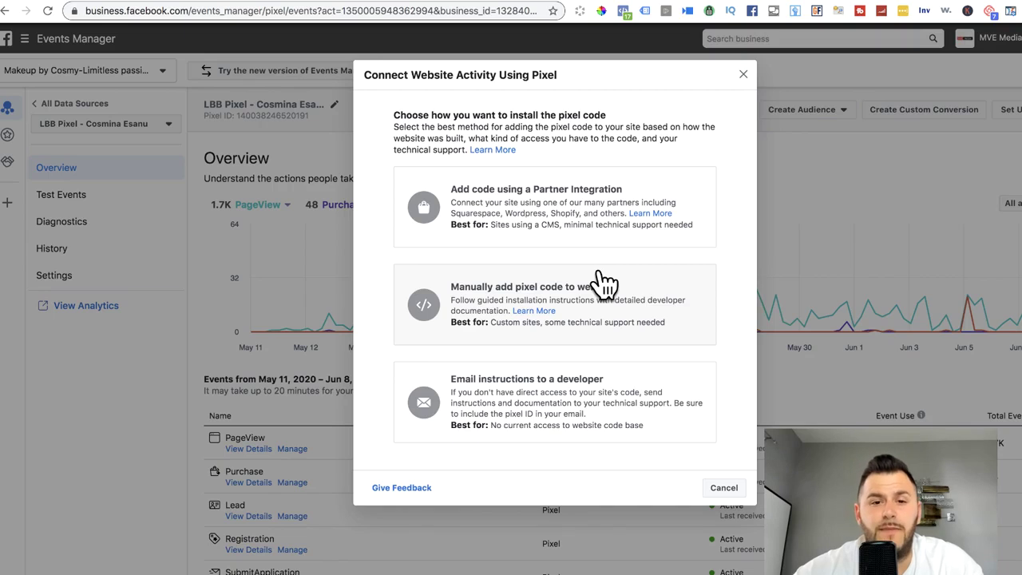
left_click(599, 272)
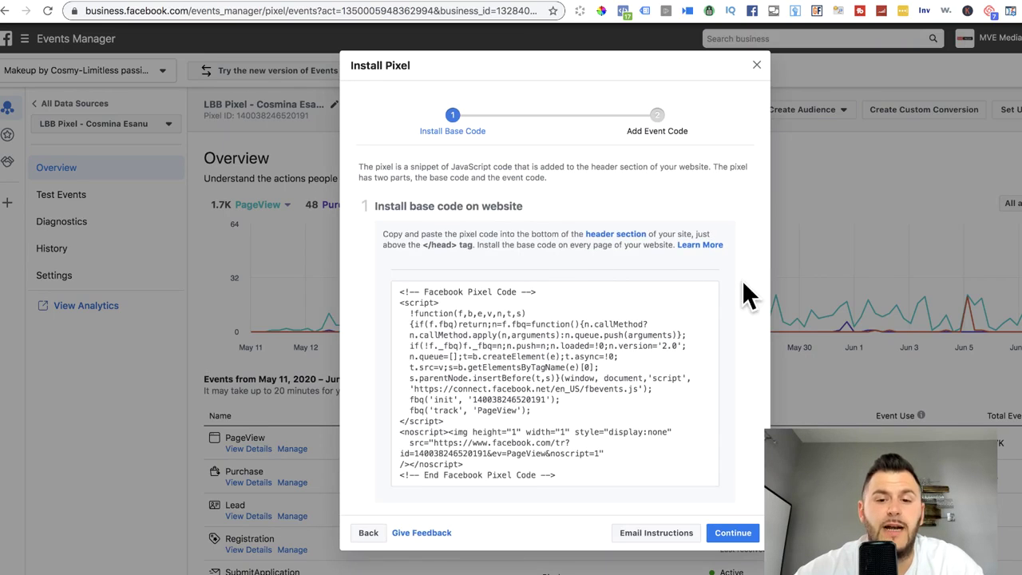
scroll(744, 284, "down", 5)
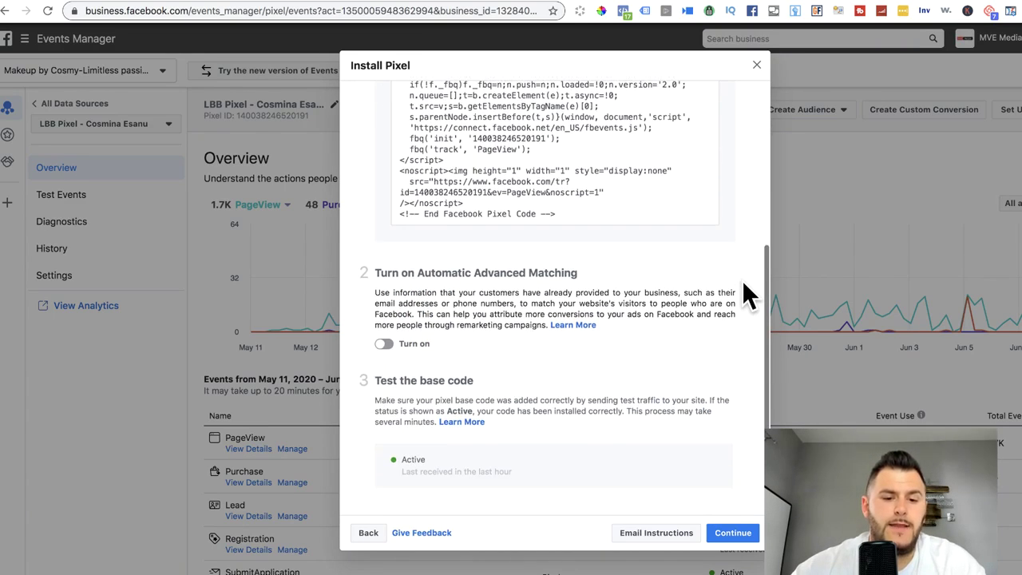
mouse_move(463, 165)
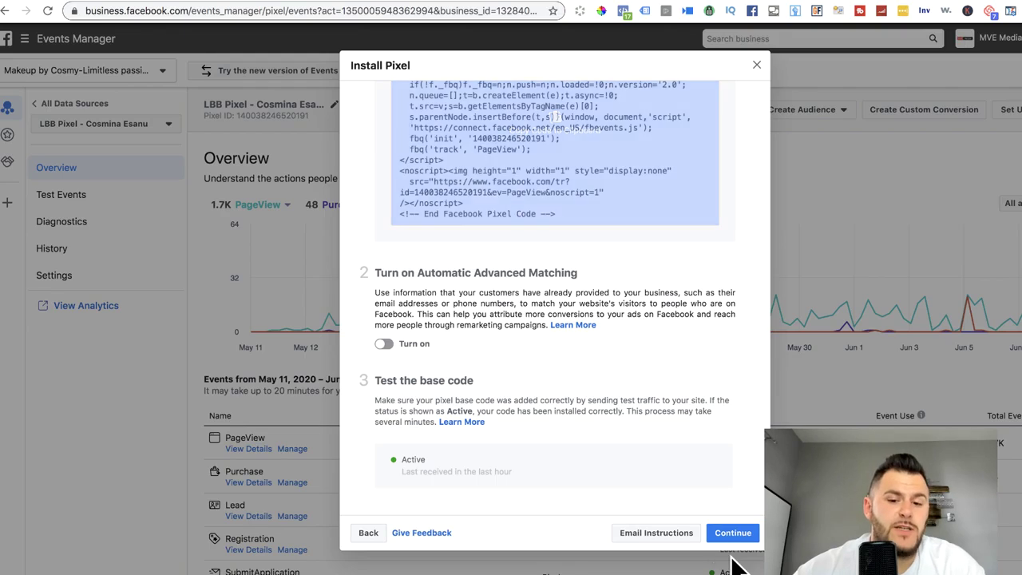
Continue to the event code stage, choose to add event code manually, and review the Ecommerce and Retail event list
left_click(733, 533)
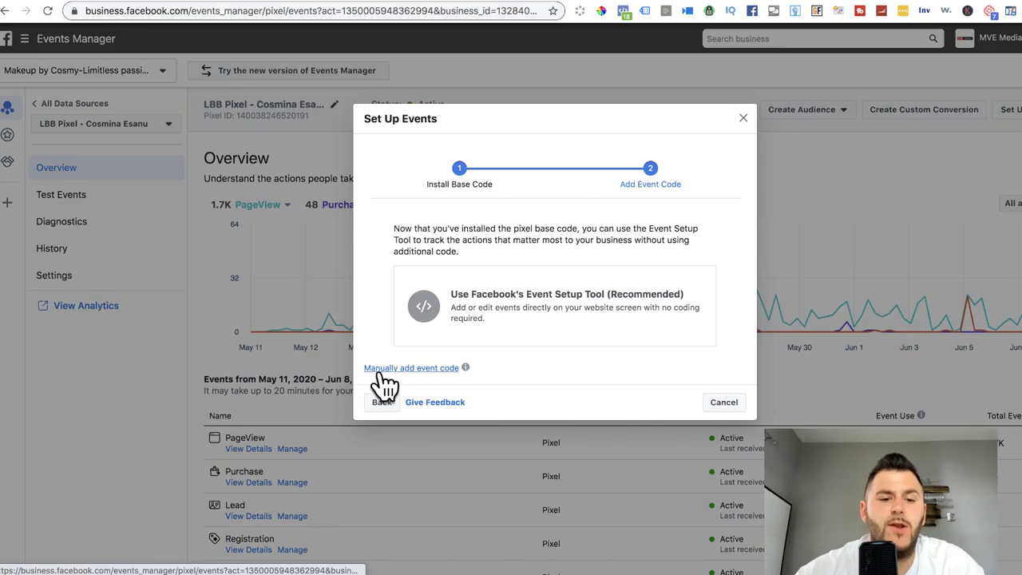
left_click(379, 369)
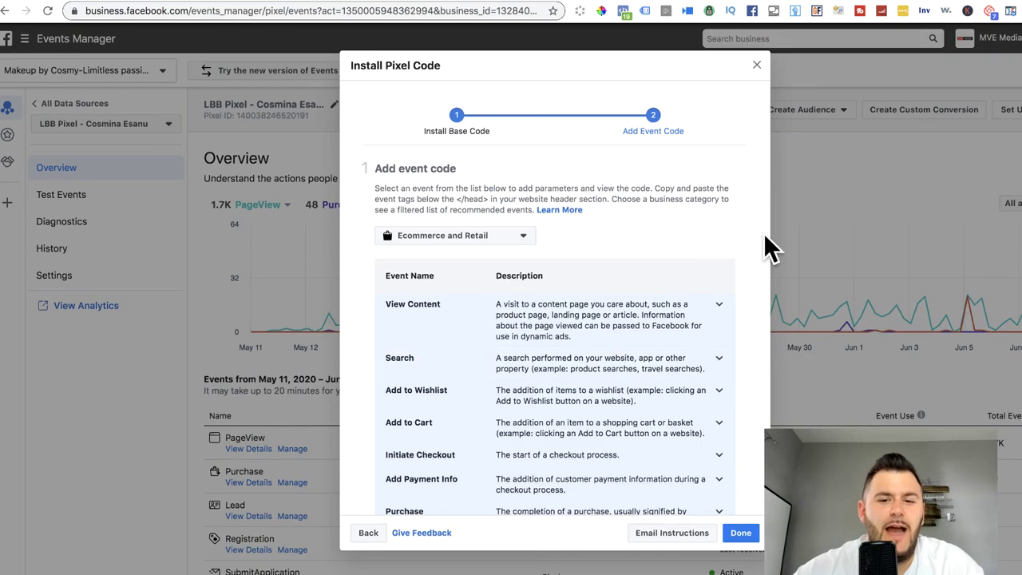
scroll(768, 248, "down", 3)
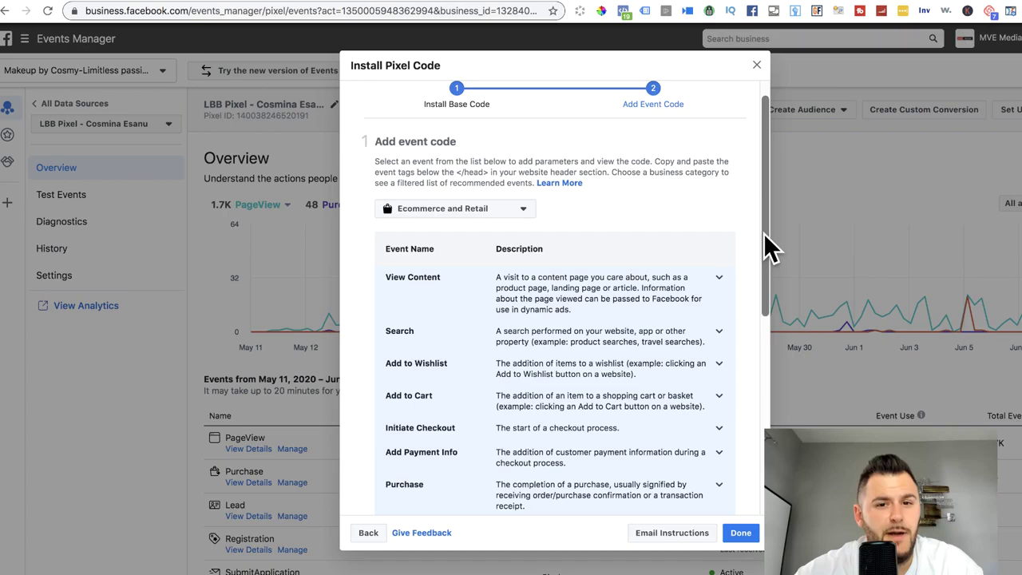
scroll(767, 264, "down", 2)
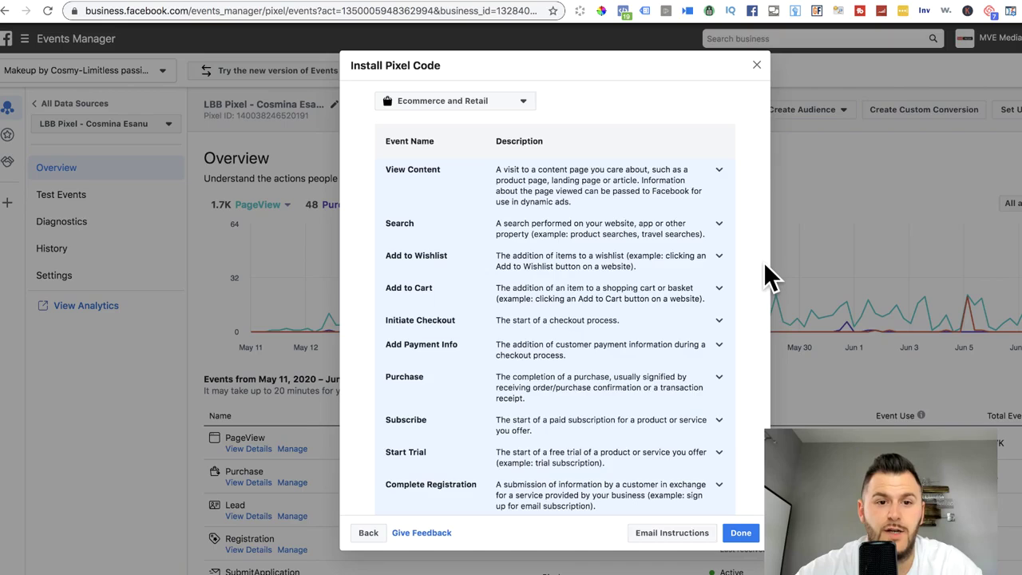
scroll(763, 271, "down", 5)
scroll(746, 272, "up", 8)
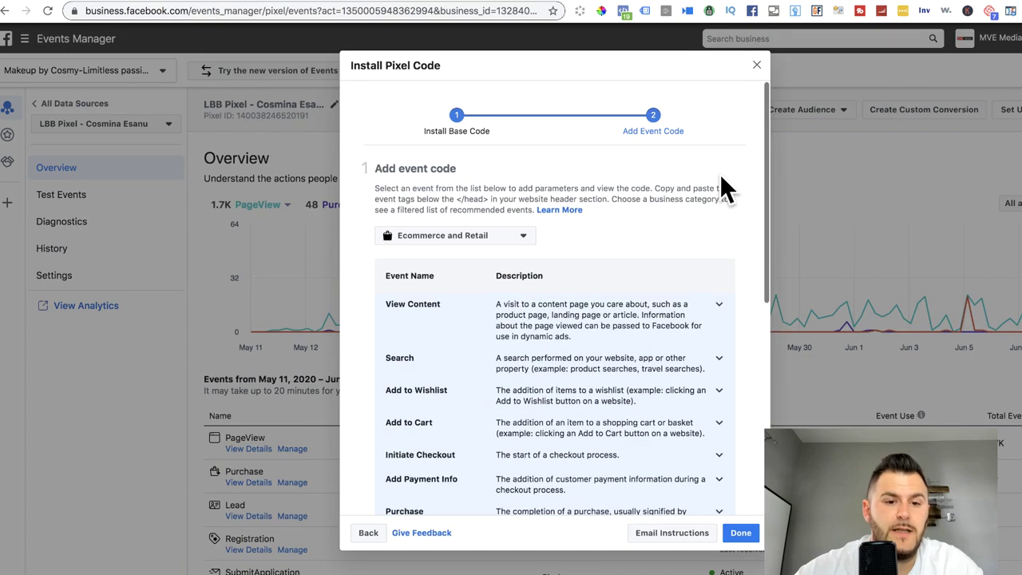
Filter the pixel events by the Professional Services category and expand the Lead event's code for tracking on page load
left_click(399, 236)
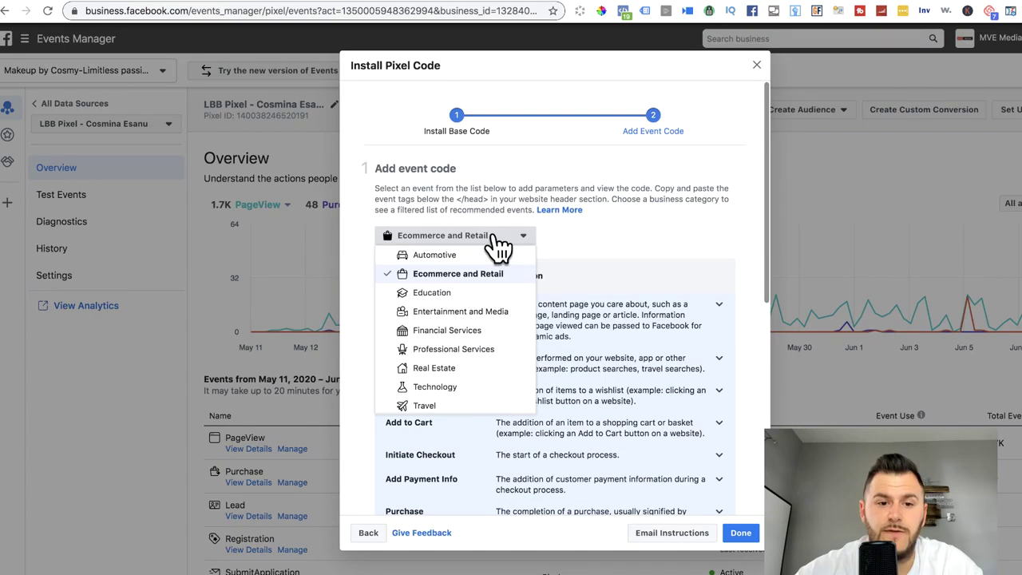
left_click(489, 351)
scroll(749, 240, "down", 5)
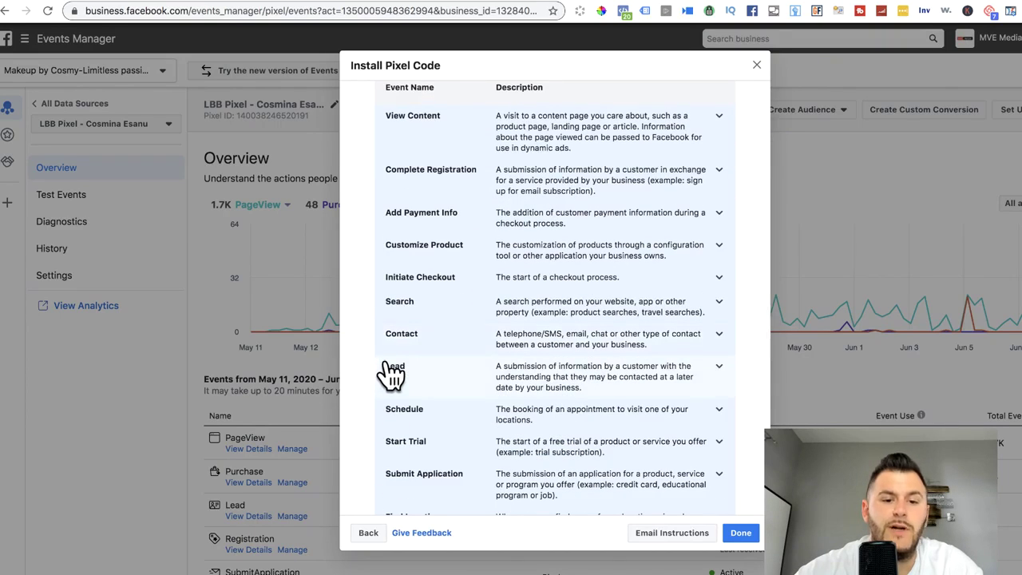
left_click(719, 369)
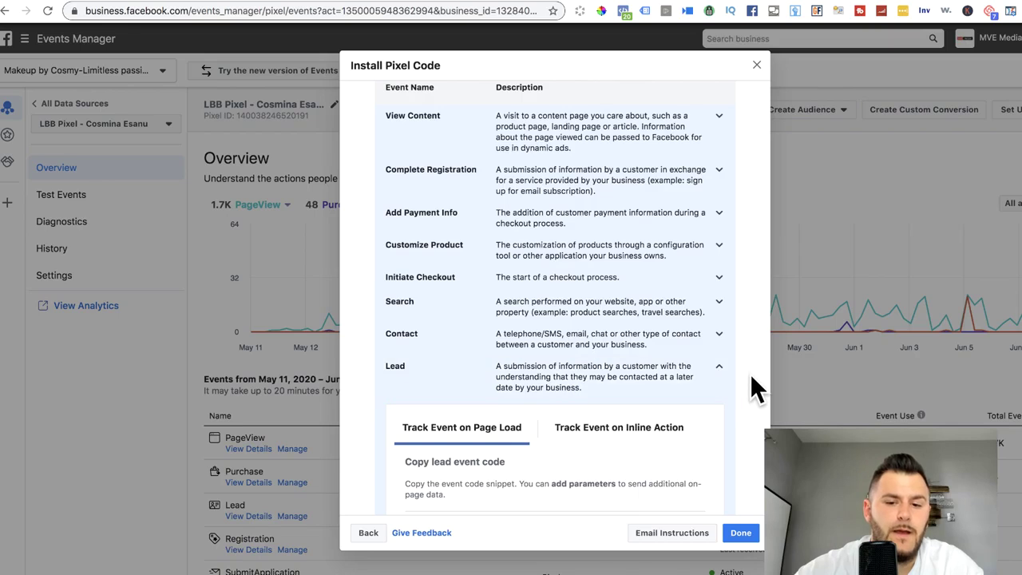
scroll(750, 373, "down", 6)
scroll(750, 373, "down", 2)
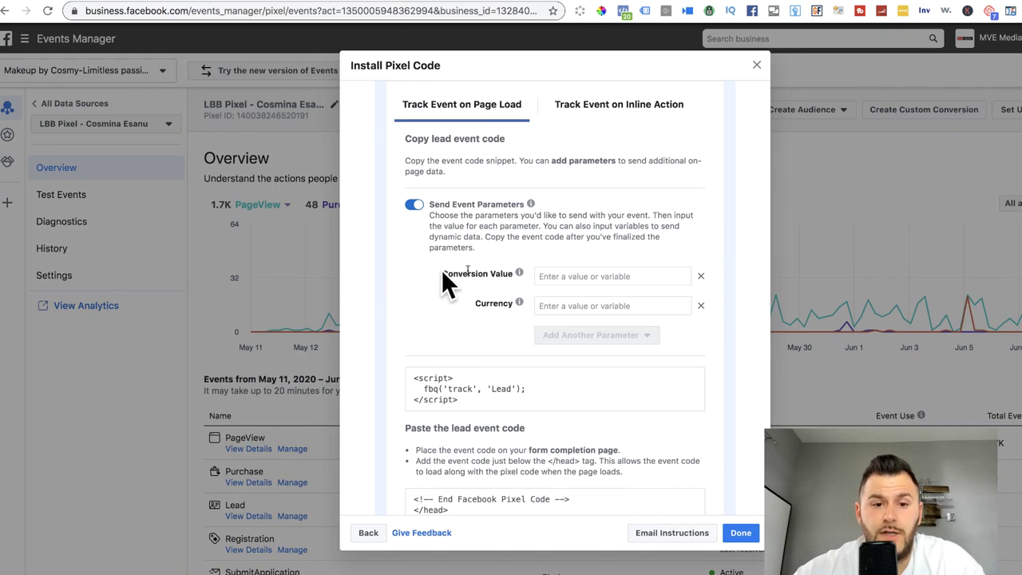
Set the Lead event's conversion value to 297 and its currency to usd
mouse_move(519, 273)
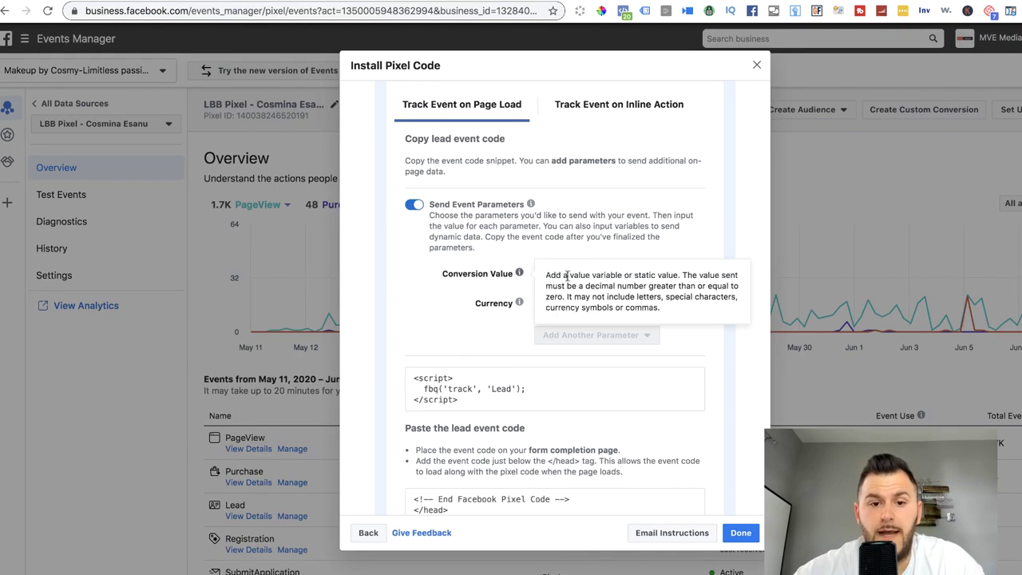
left_click(569, 275)
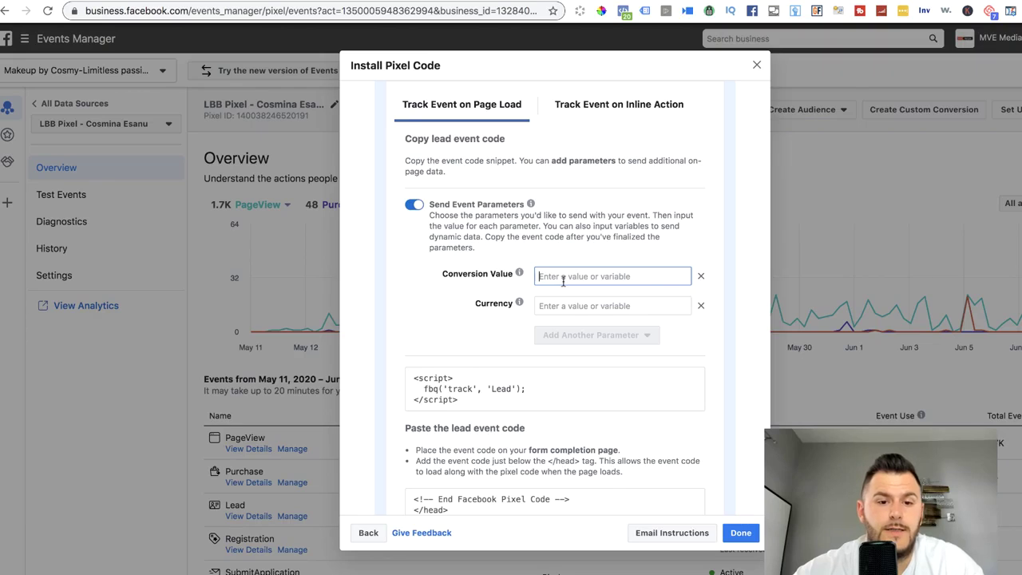
type("297")
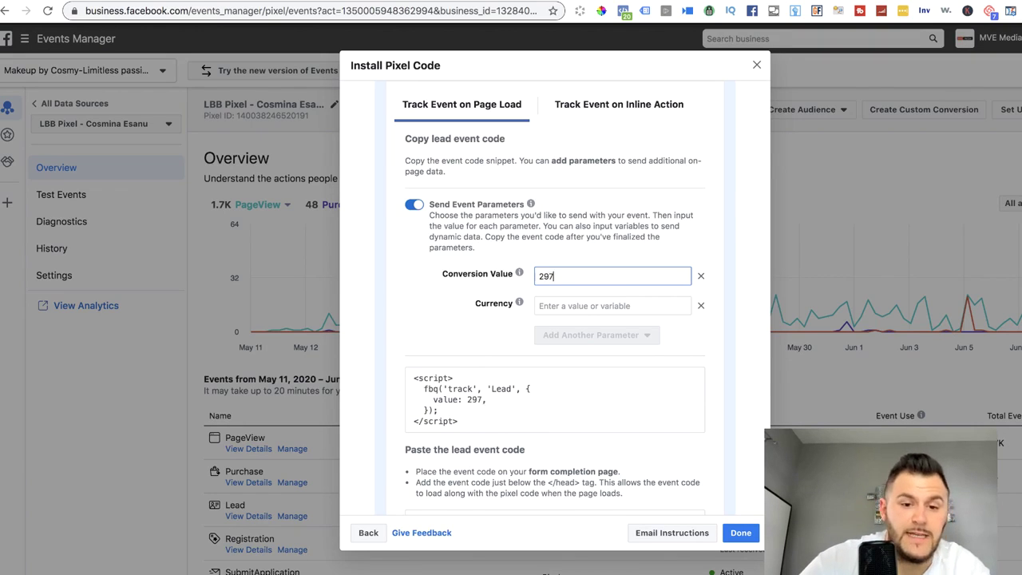
left_click(561, 306)
type("usd")
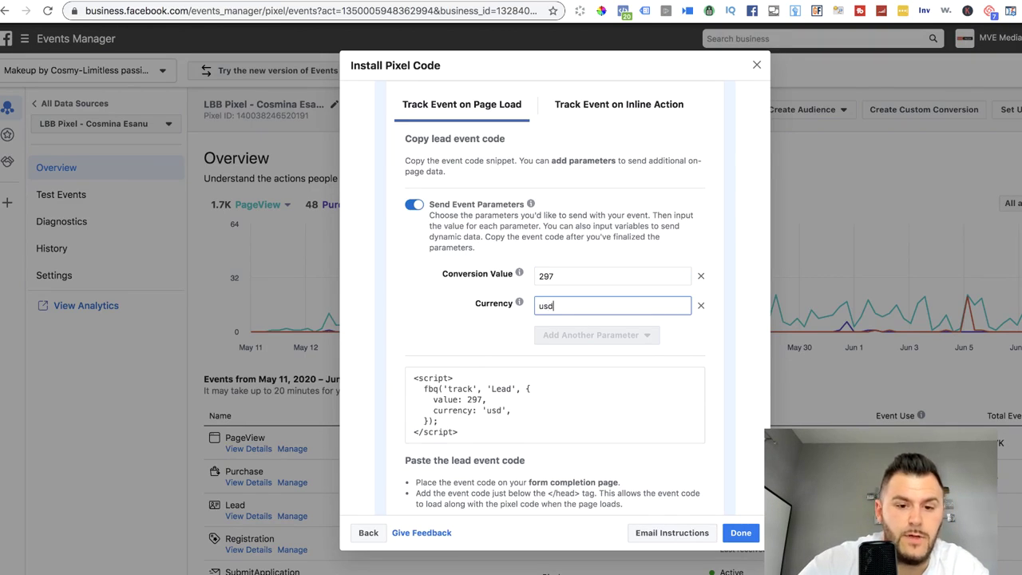
Clear the Lead event's conversion value and currency, and copy the plain Lead event code to the clipboard
mouse_move(495, 392)
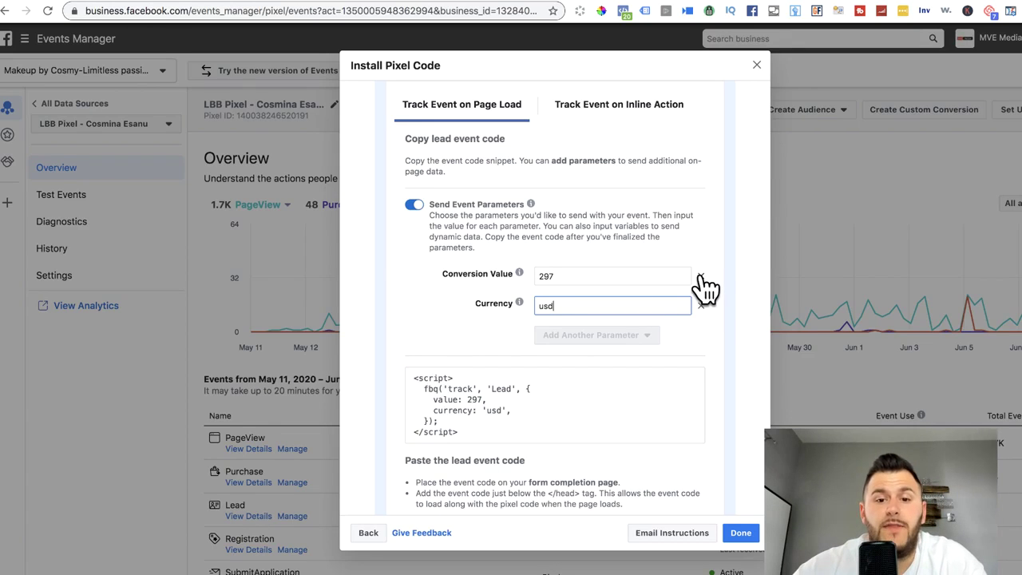
double_click(617, 281)
key("BackSpace")
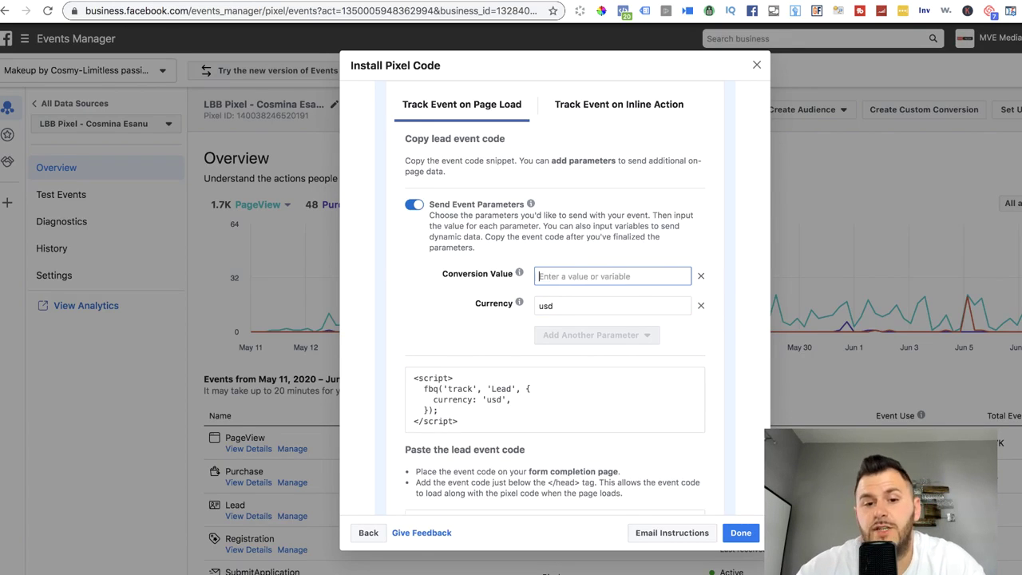
double_click(622, 303)
key("BackSpace")
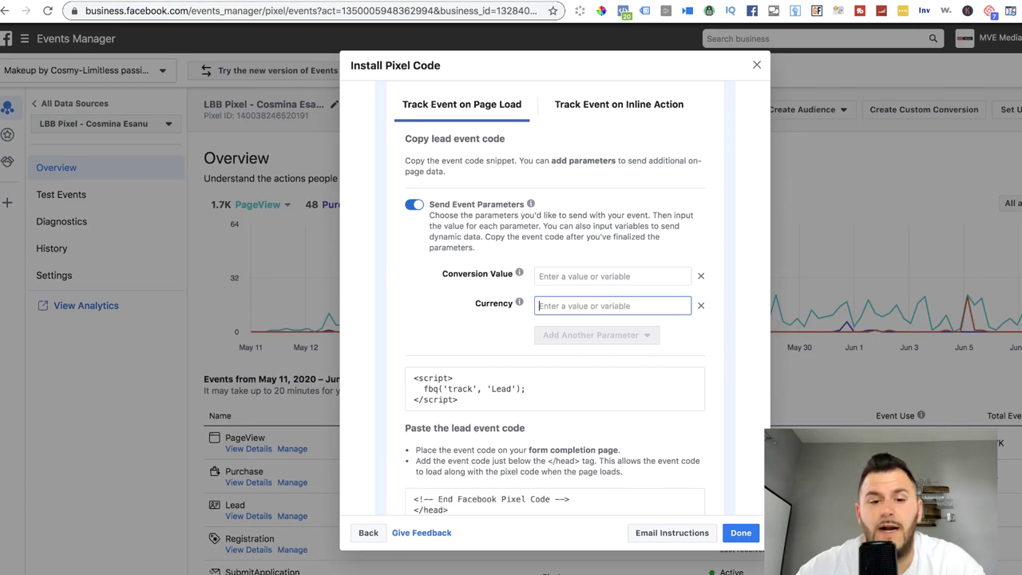
mouse_move(450, 394)
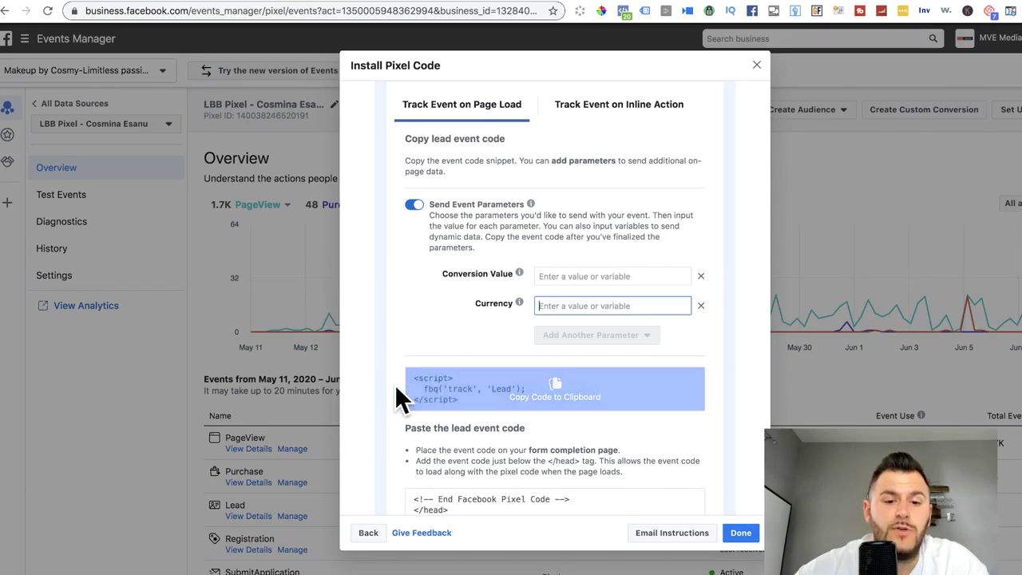
left_click(557, 398)
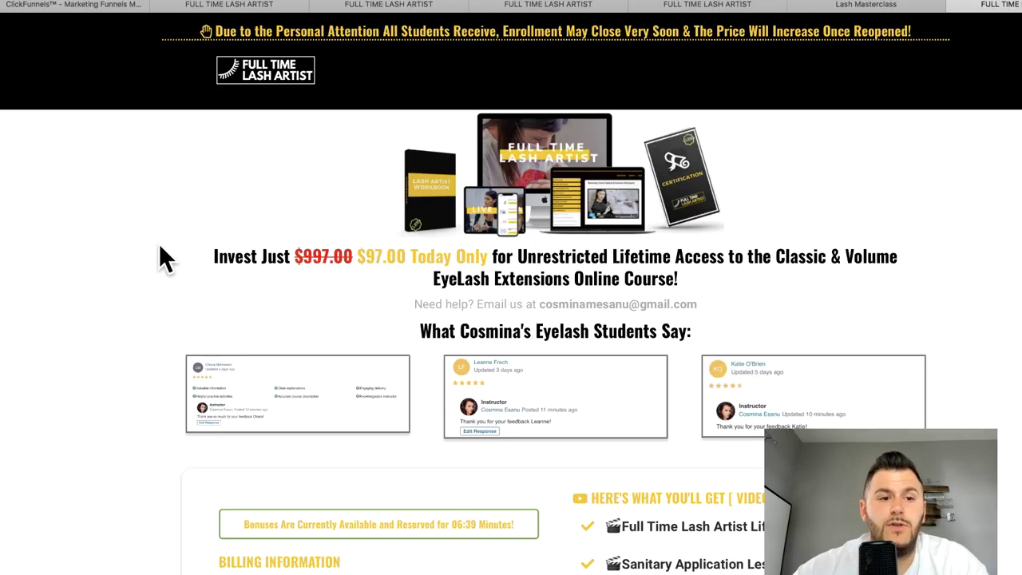
Switch to ClickFunnels and open the header tracking code of the Lash Class Confirmation page in the page editor
left_click(72, 8)
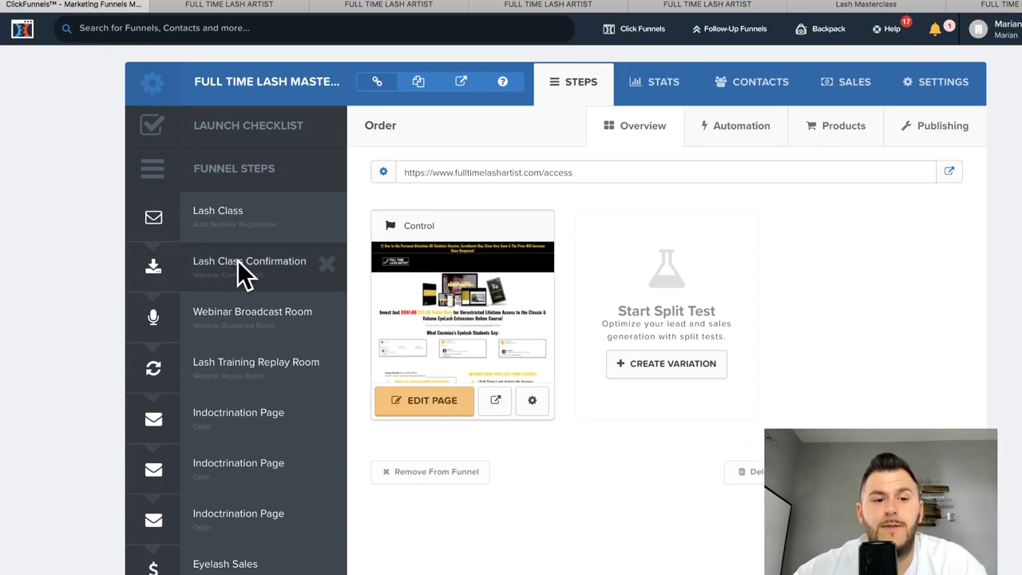
left_click(238, 263)
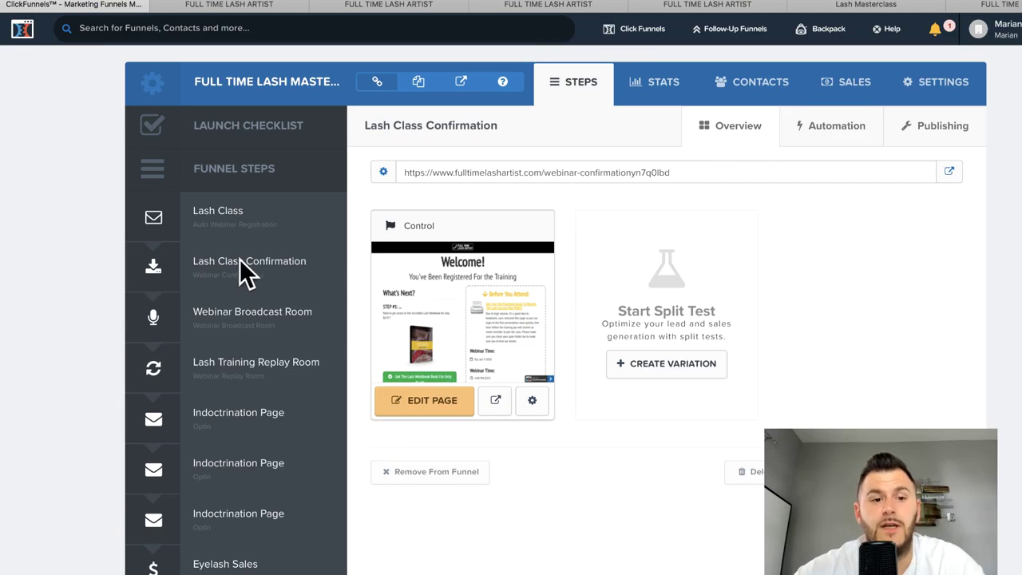
left_click(429, 405)
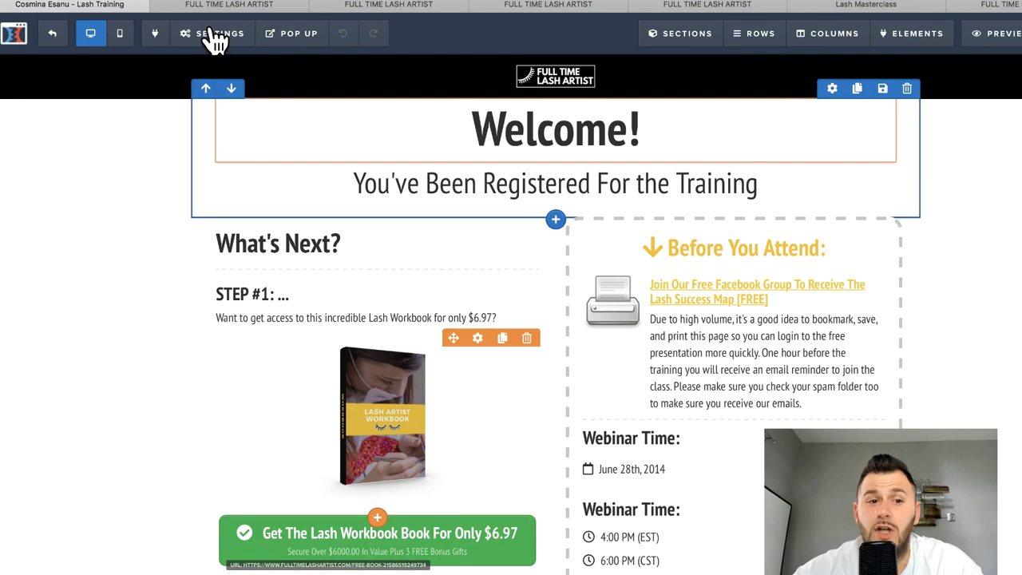
left_click(214, 37)
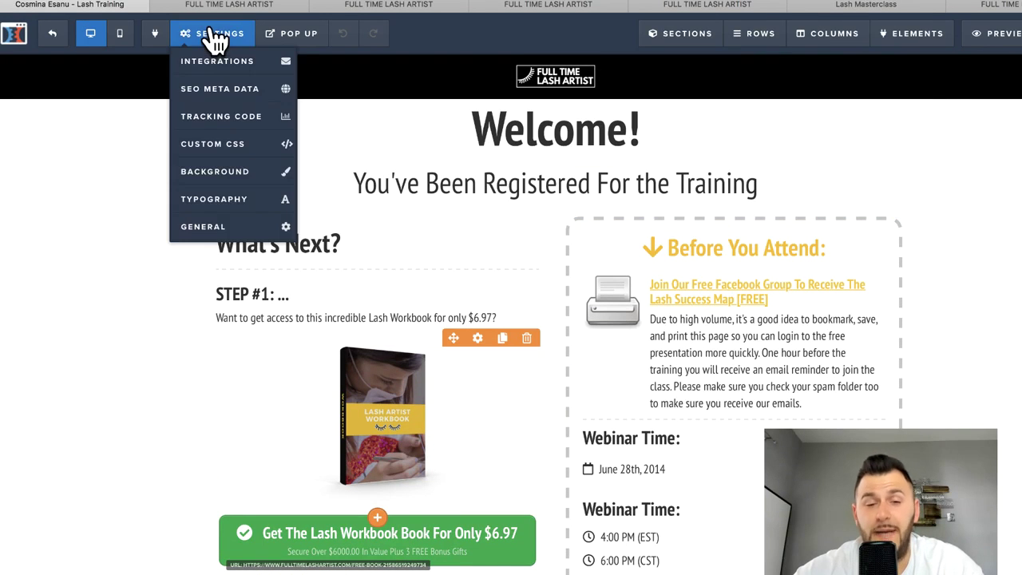
left_click(230, 118)
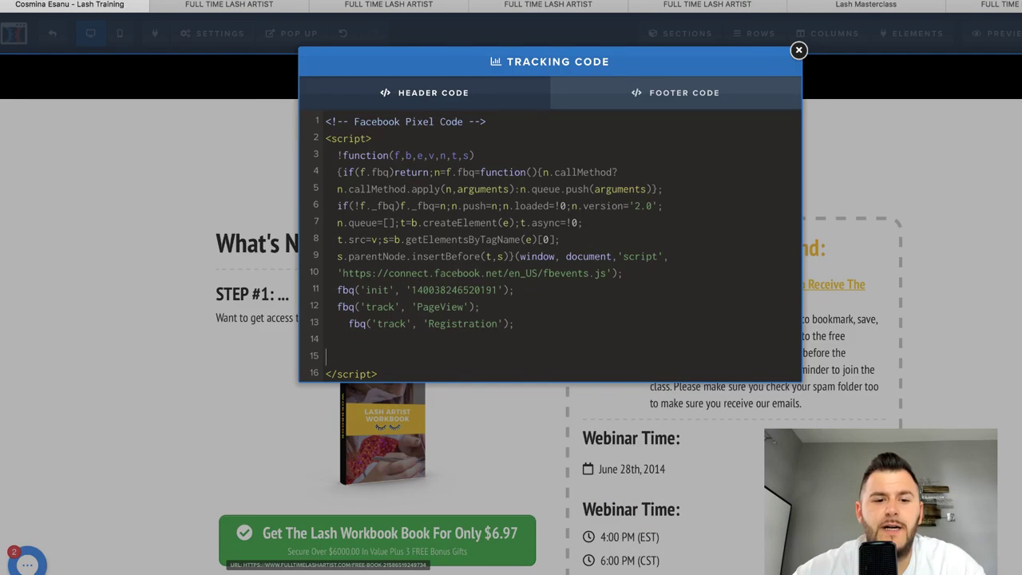
Examine the header tracking code from the Registration event line through the pixel's closing comment and the other conversion snippets
scroll(555, 247, "down", 4)
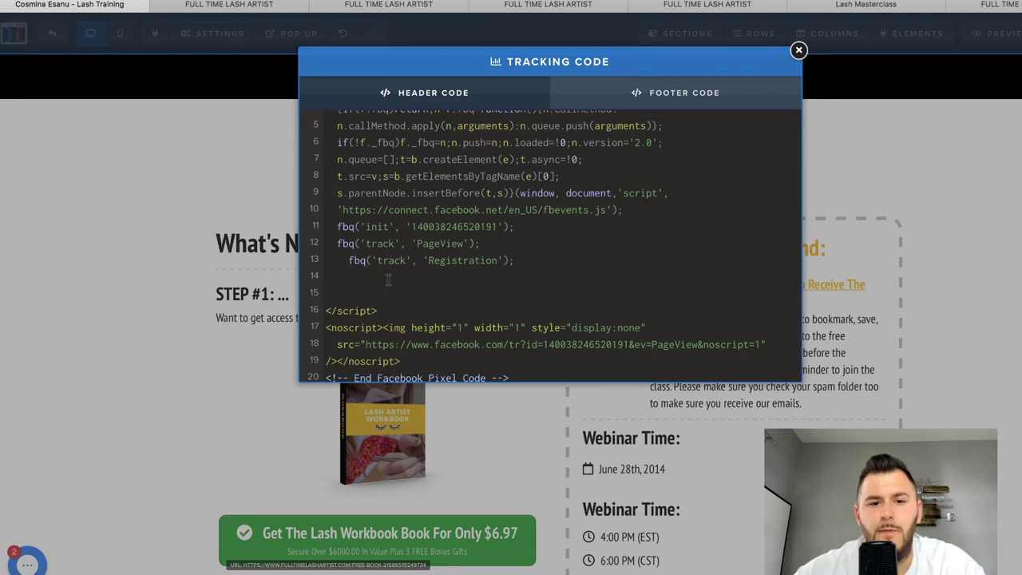
left_click_drag(347, 260, 516, 260)
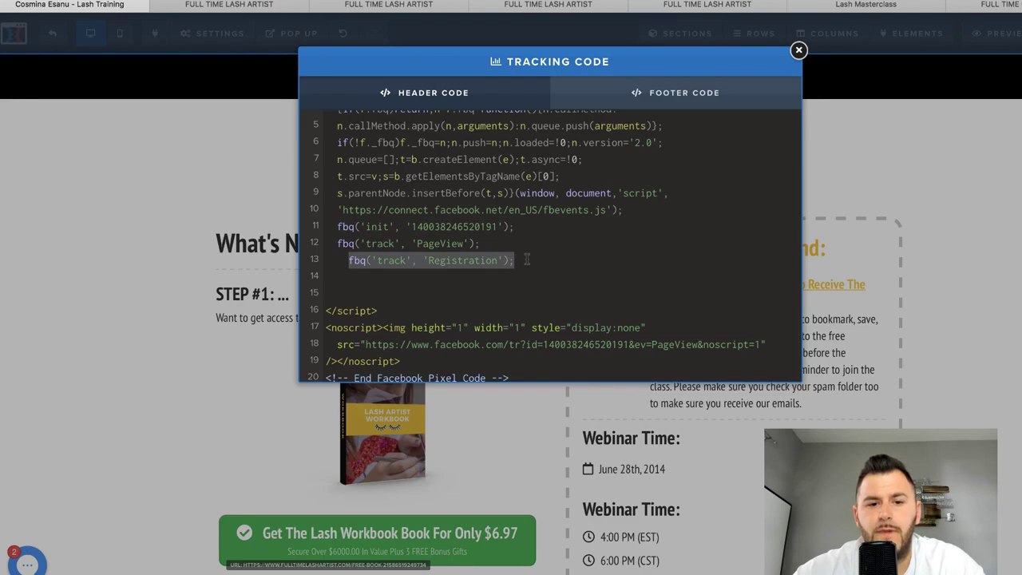
left_click(468, 279)
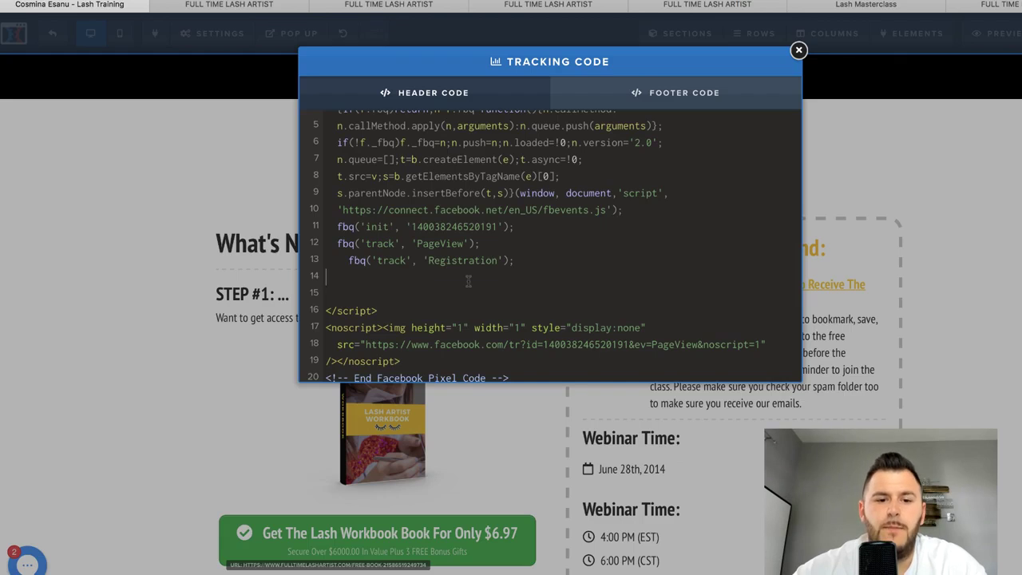
key("Down")
key("Down")
key("Down")
key("Down")
key("Down")
key("Down")
key("Down")
key("Down")
key("Down")
key("Down")
key("Down")
key("Down")
scroll(572, 231, "down", 2)
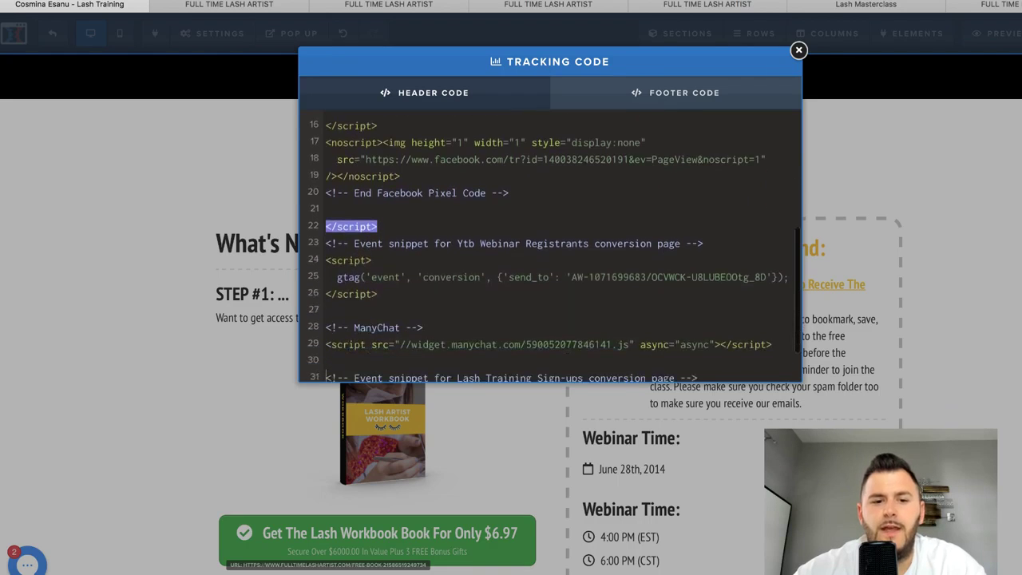
scroll(551, 255, "up", 3)
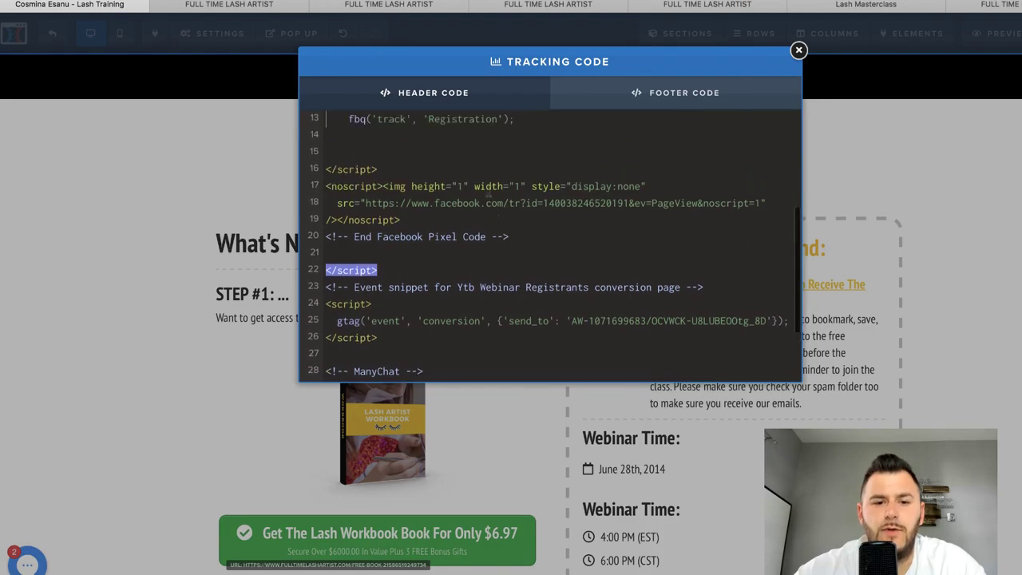
Paste the Lead event script on a new line below the End Facebook Pixel Code comment, and compare it with the Events Manager snippet
left_click(525, 257)
key("Return")
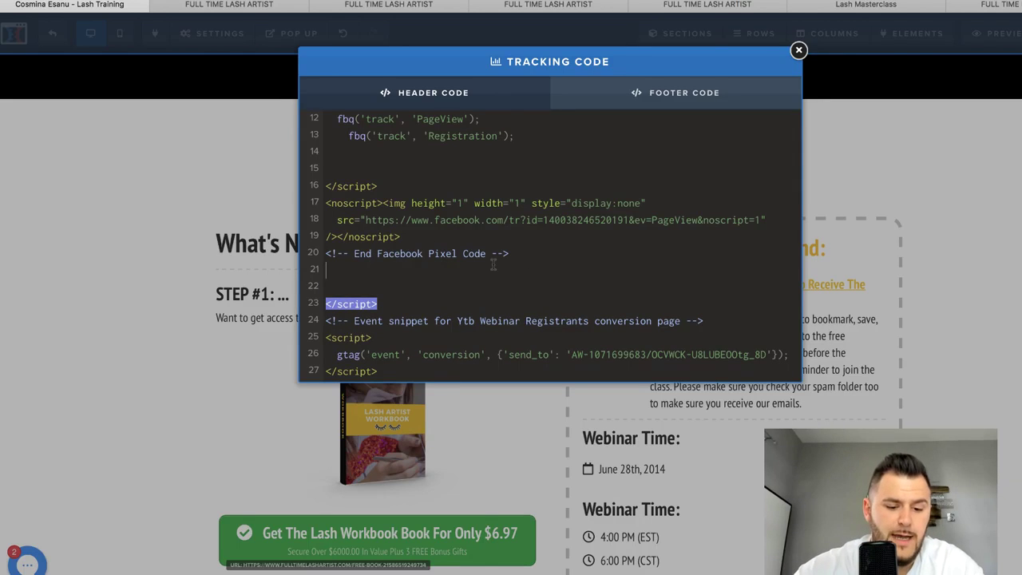
type("<script>   fbq('track', 'Lead'); </script>")
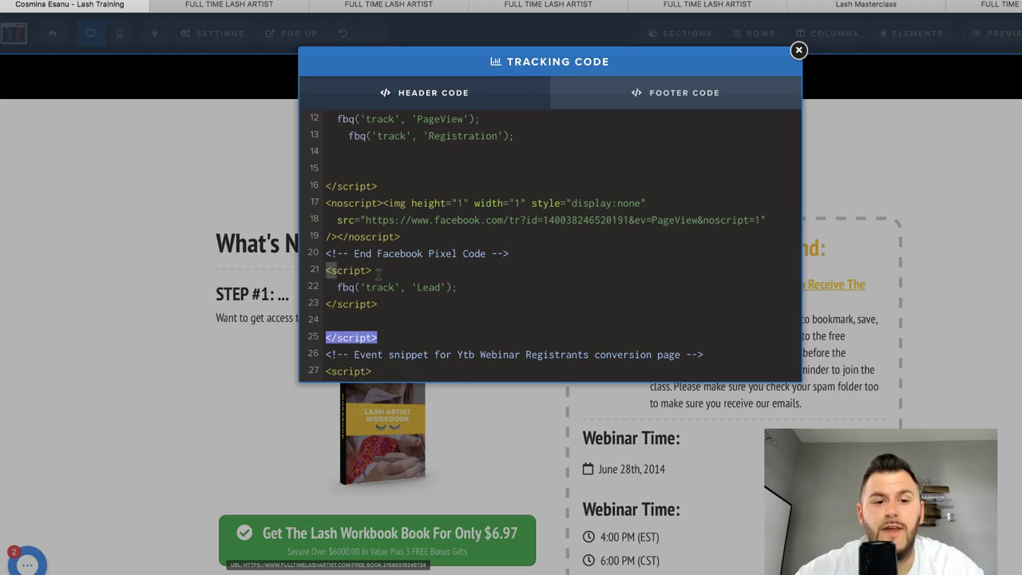
left_click_drag(326, 270, 425, 307)
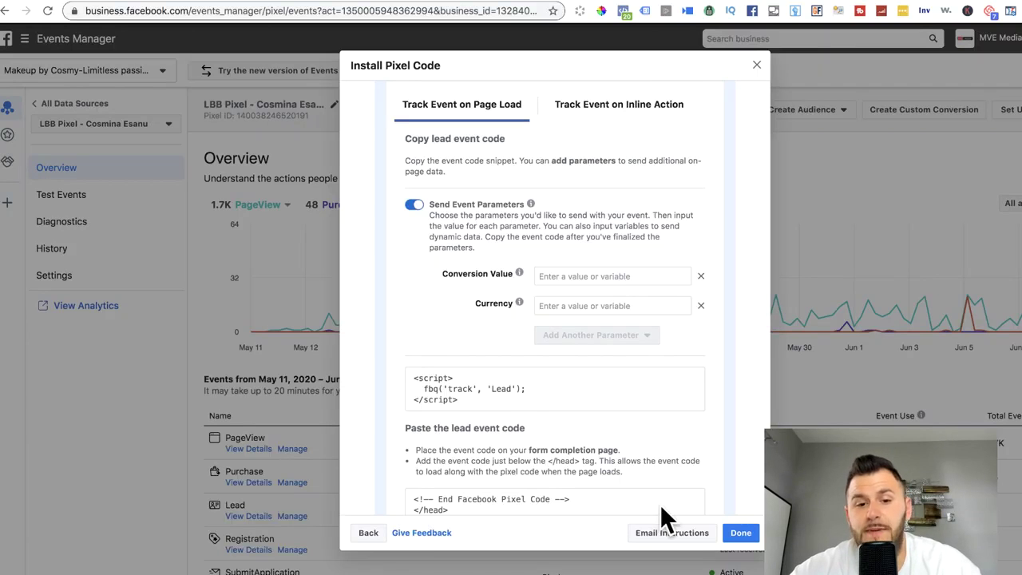
left_click(466, 406)
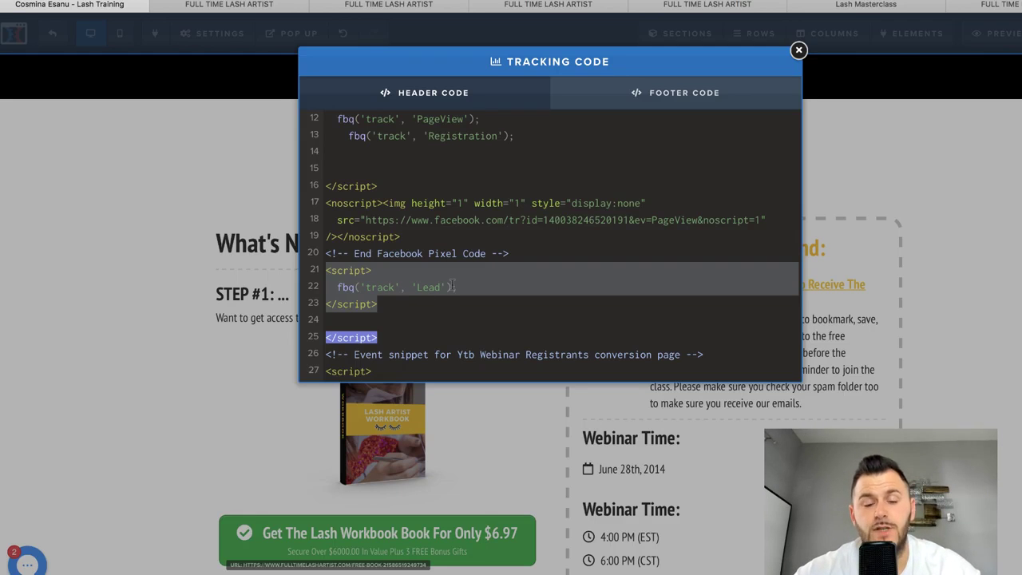
Leave the confirmation page's tracking code and editor, and finish the pixel code installation in Events Manager
left_click(799, 51)
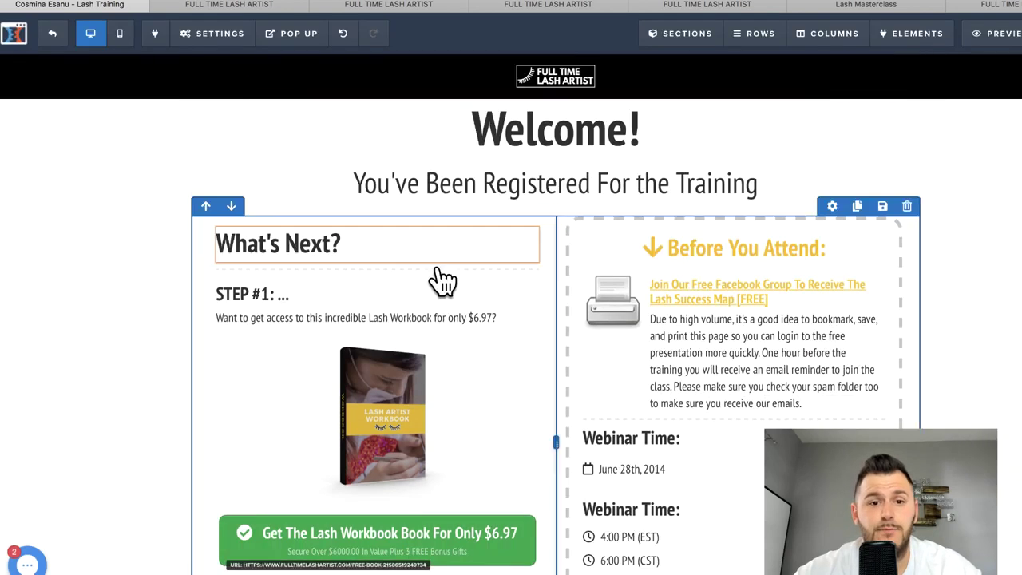
left_click(53, 35)
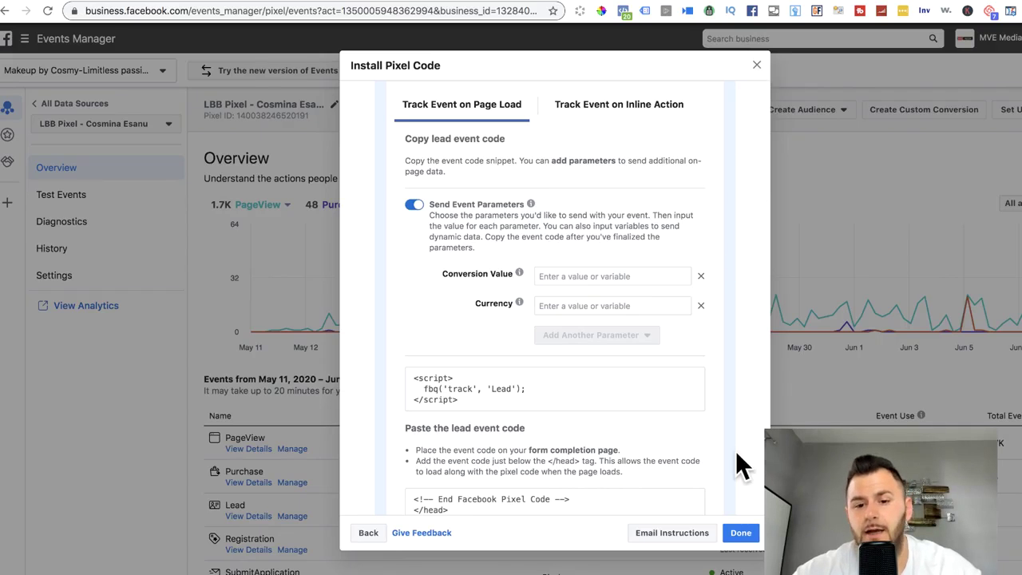
left_click(747, 543)
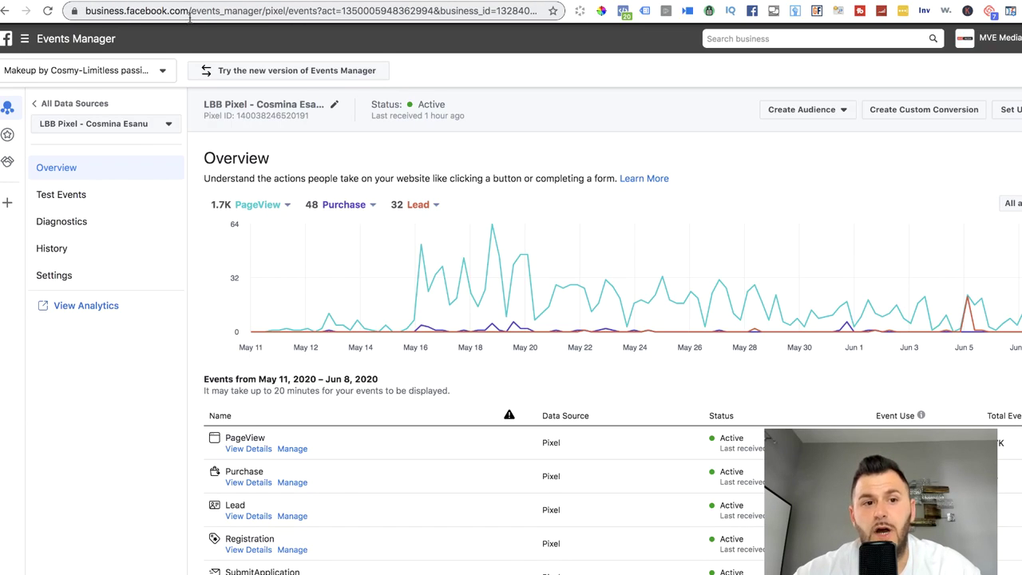
left_click(58, 46)
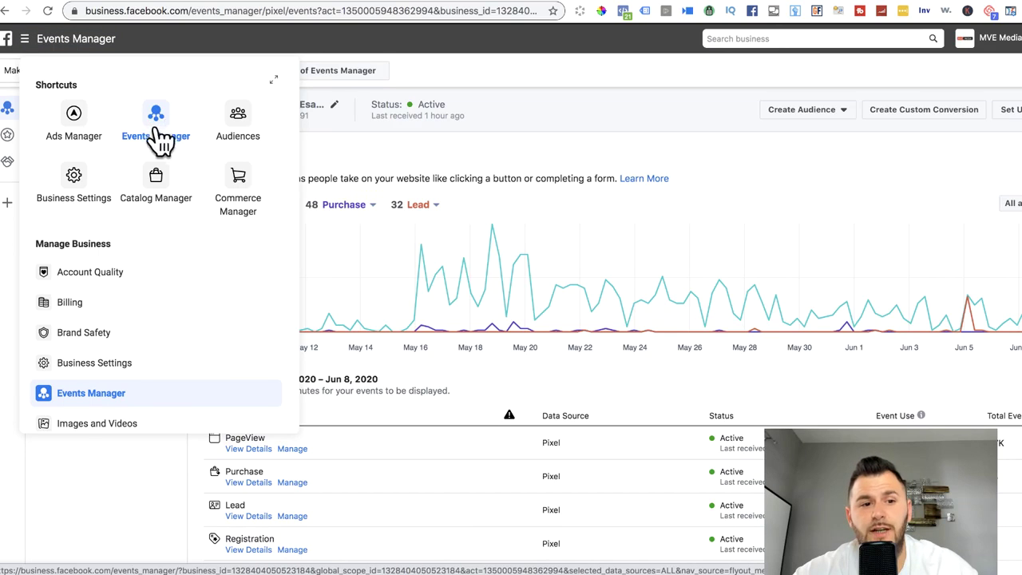
left_click(335, 137)
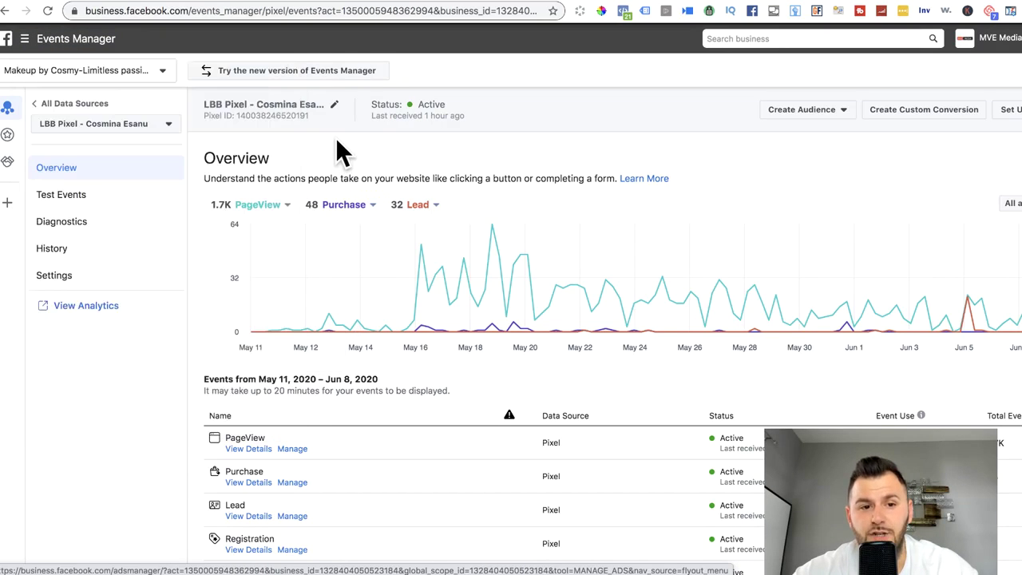
left_click(1013, 110)
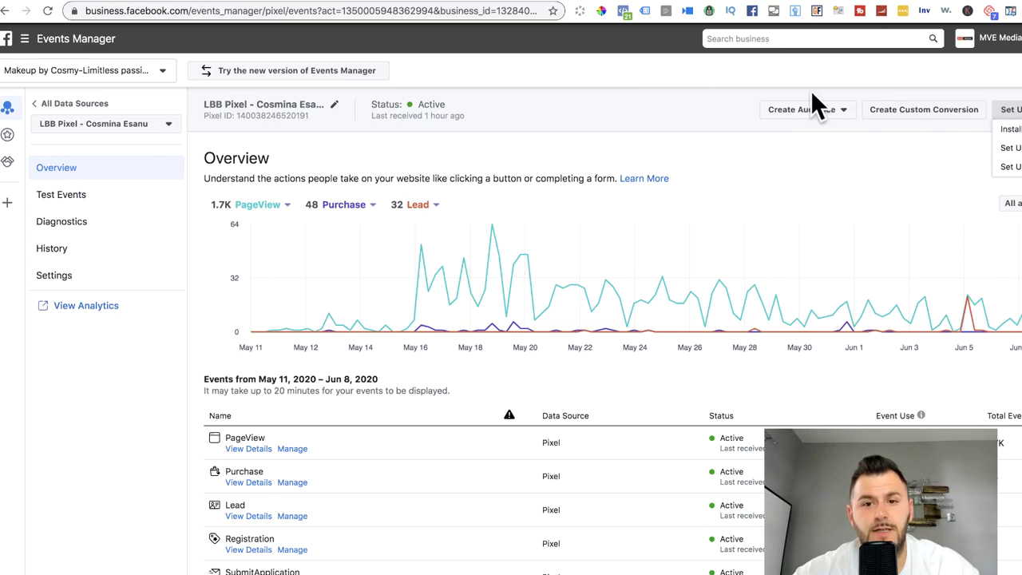